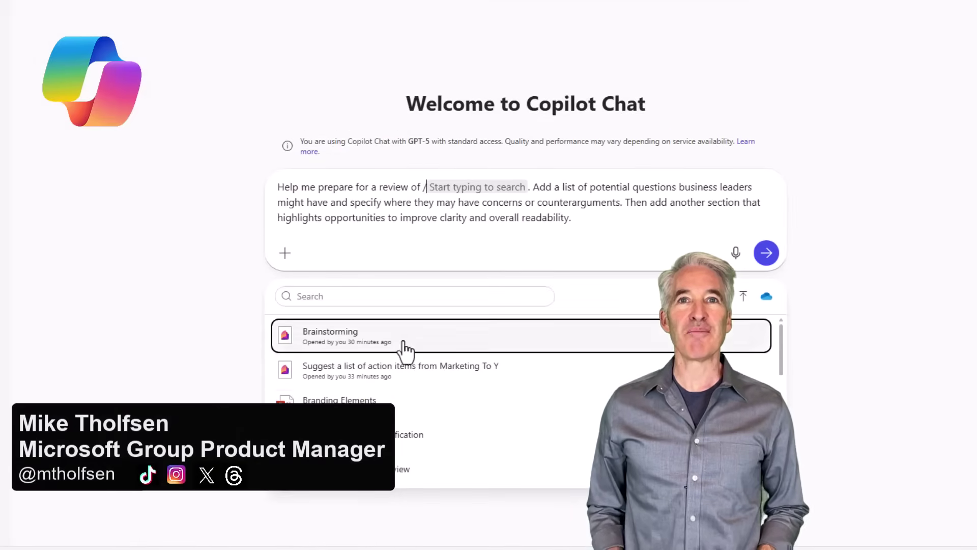
Send the cartoon image prompt and view the generated TPS-report image full screen
text(DG)
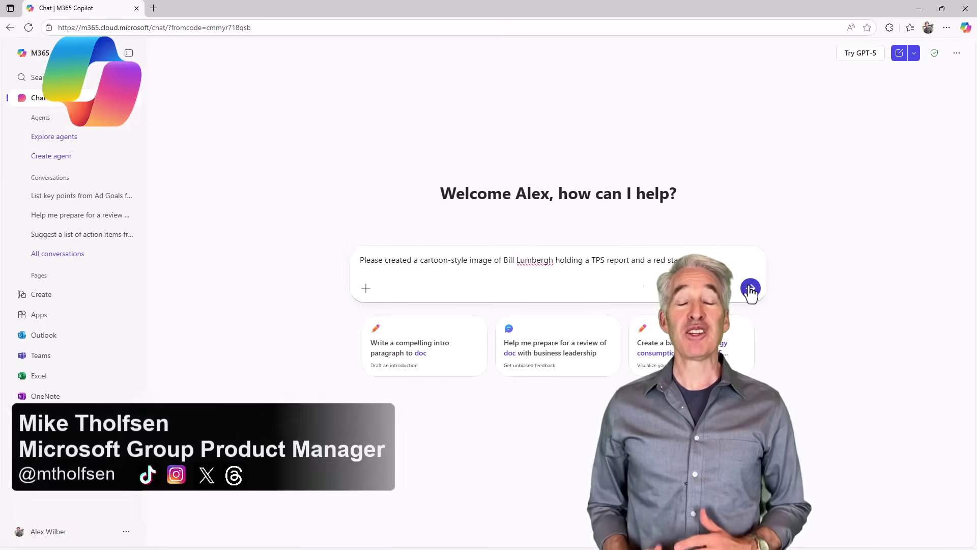
click(750, 289)
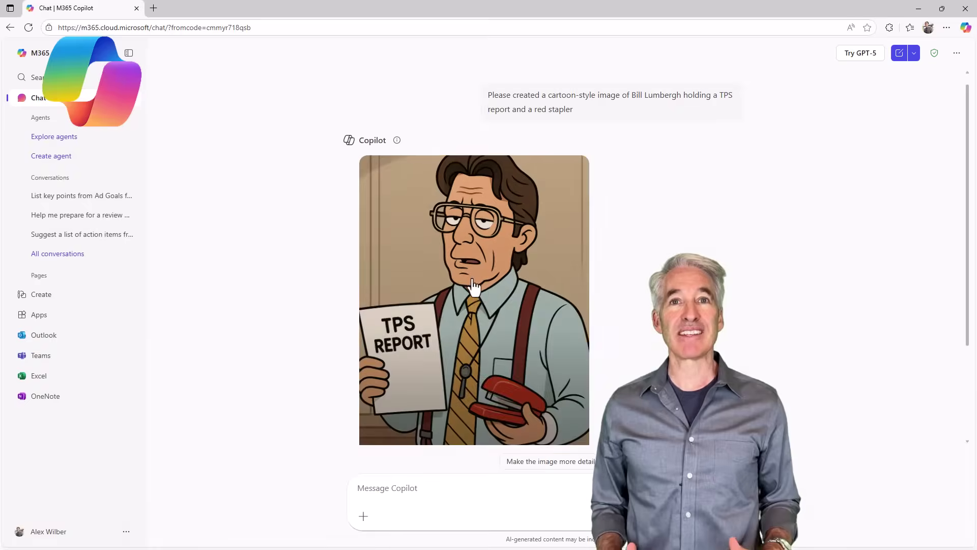
click(476, 288)
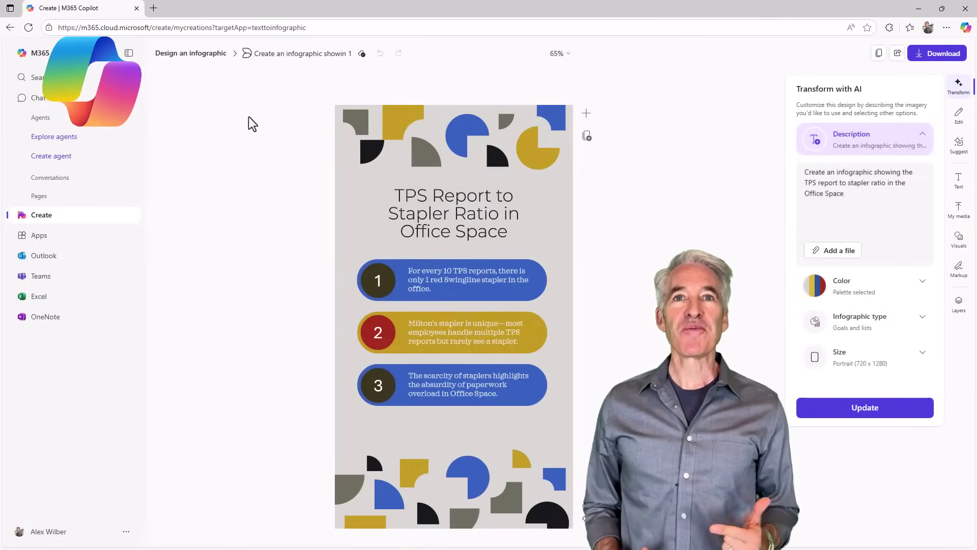
Return to the Create page and place the generated Lumbergh image on slide 6
click(190, 53)
click(828, 137)
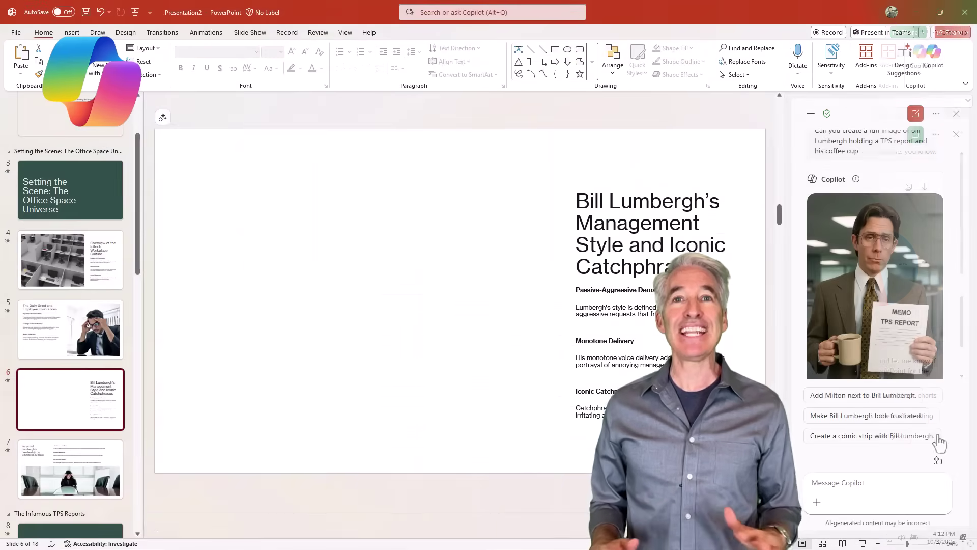
drag(875, 316, 496, 230)
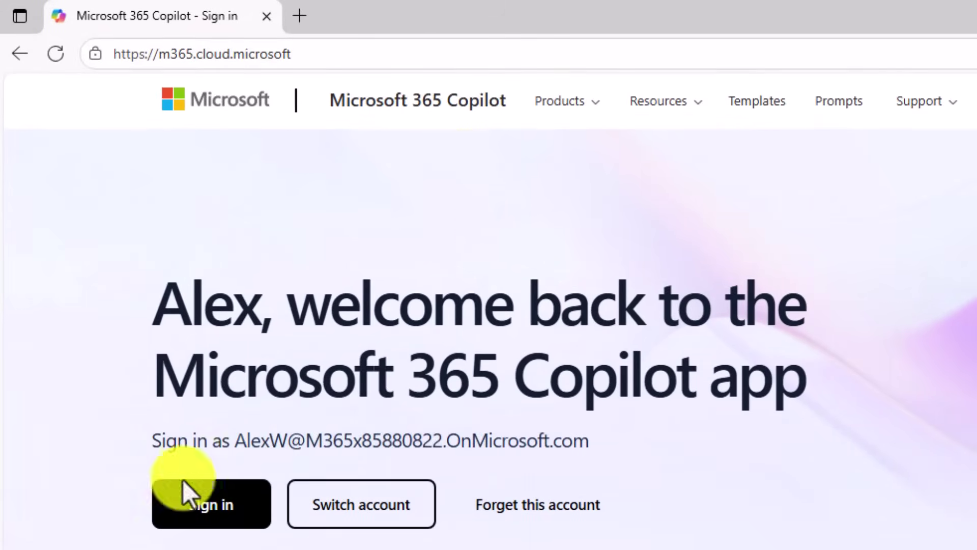
Sign in with the saved account, glance at the new-chat options, and collapse then re-expand the navigation
click(227, 519)
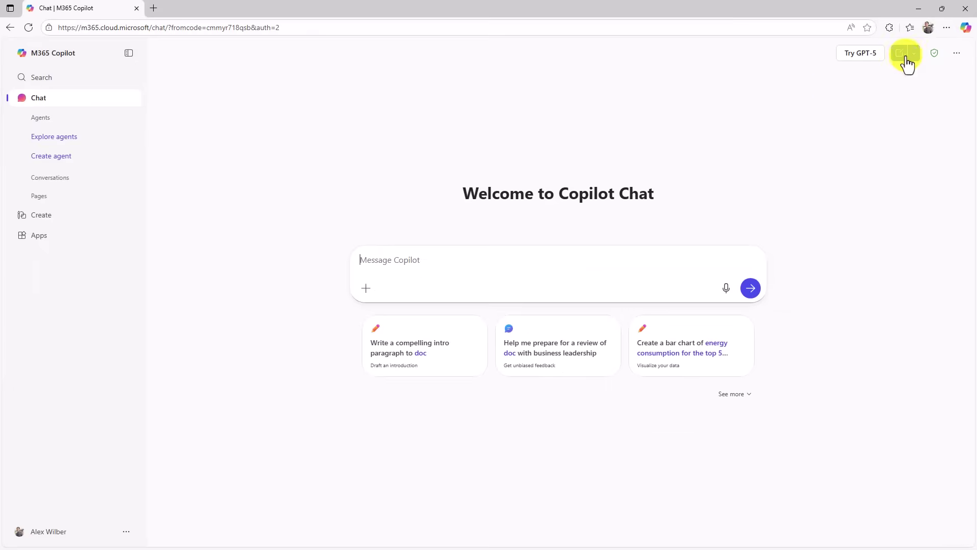
click(914, 53)
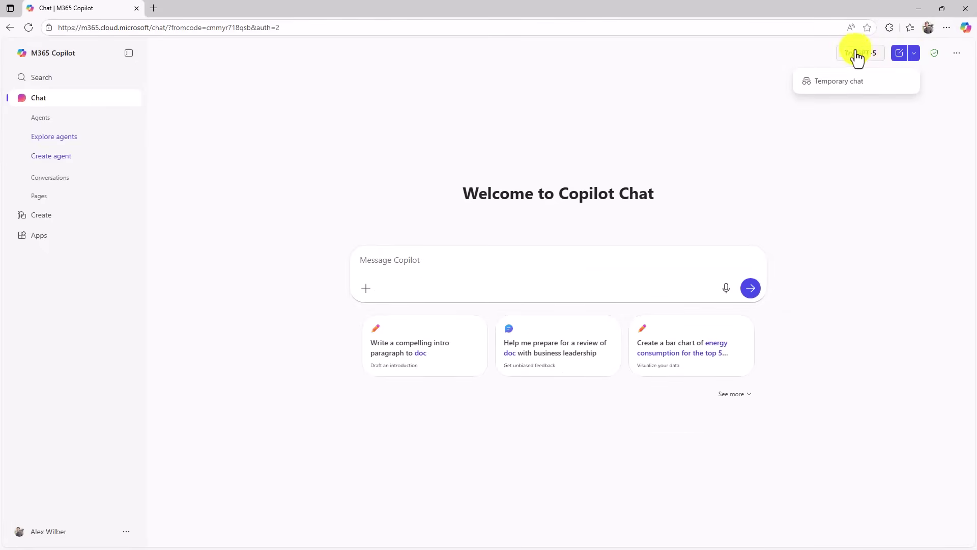
click(720, 55)
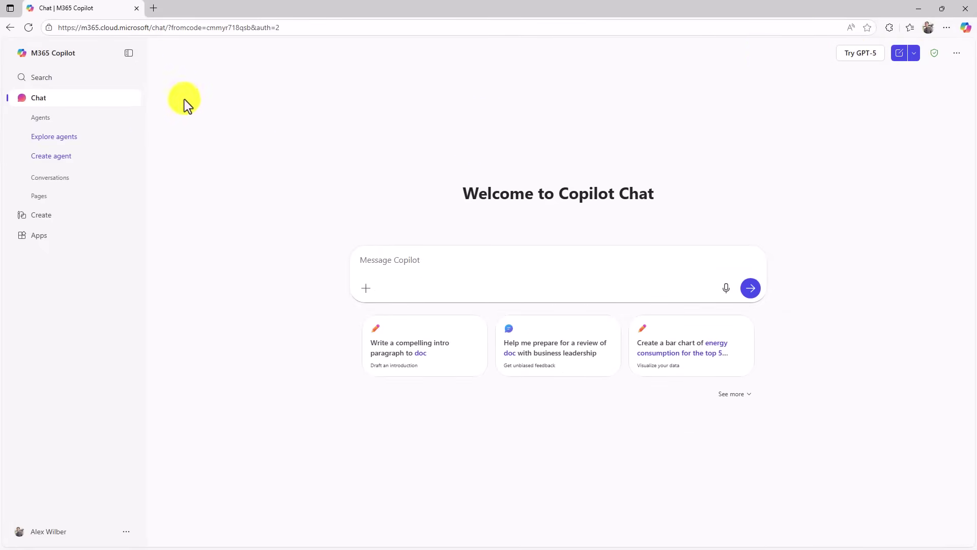
click(129, 53)
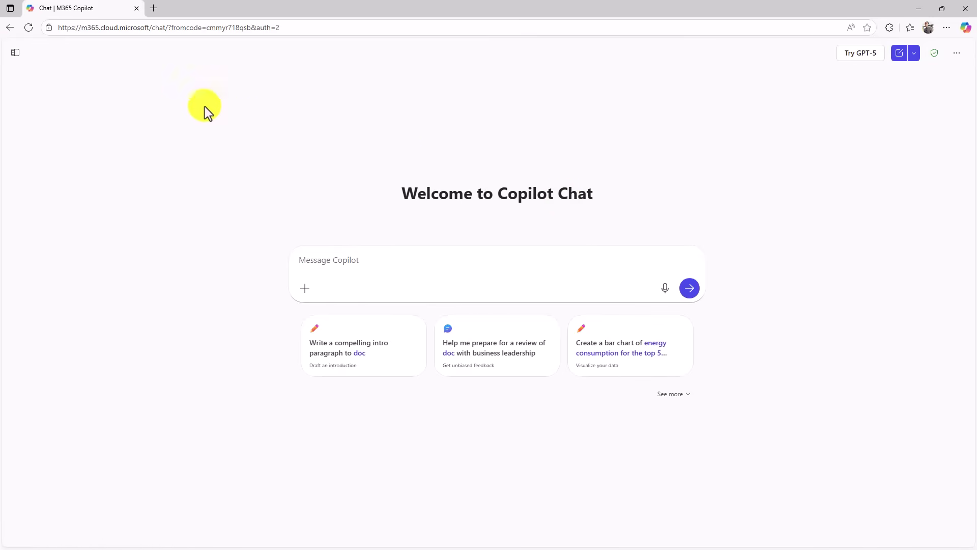
click(16, 53)
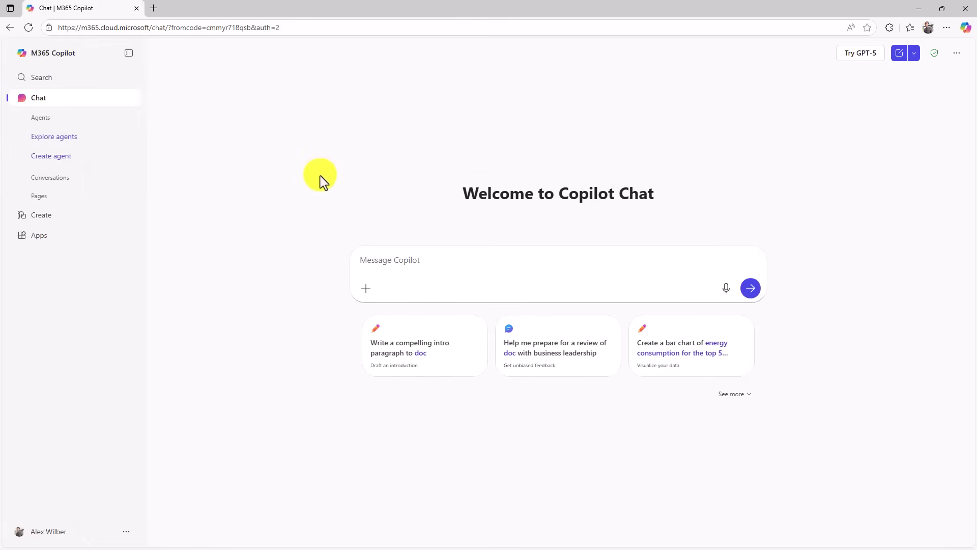
On the Apps page, pin Outlook, Teams and Excel to the navigation
click(34, 237)
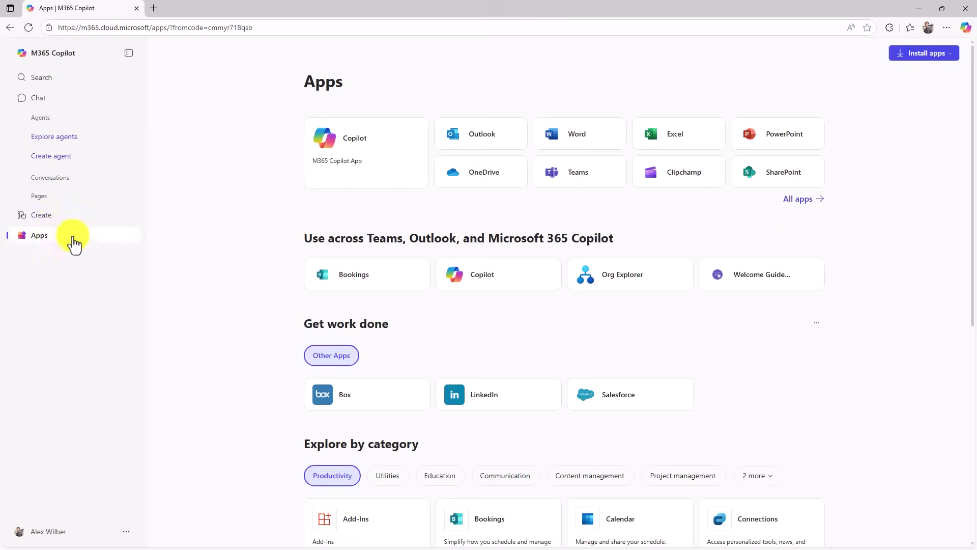
right_click(513, 146)
click(537, 186)
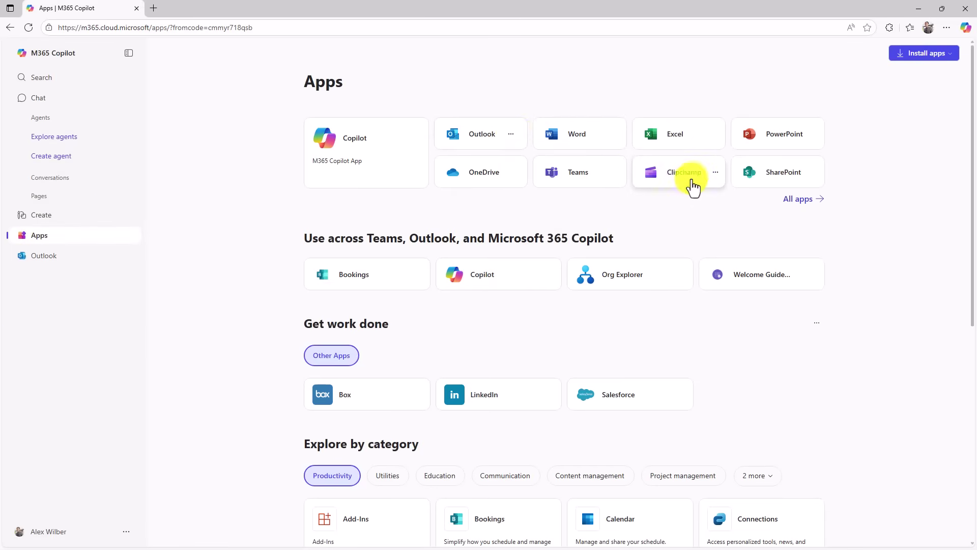
click(612, 173)
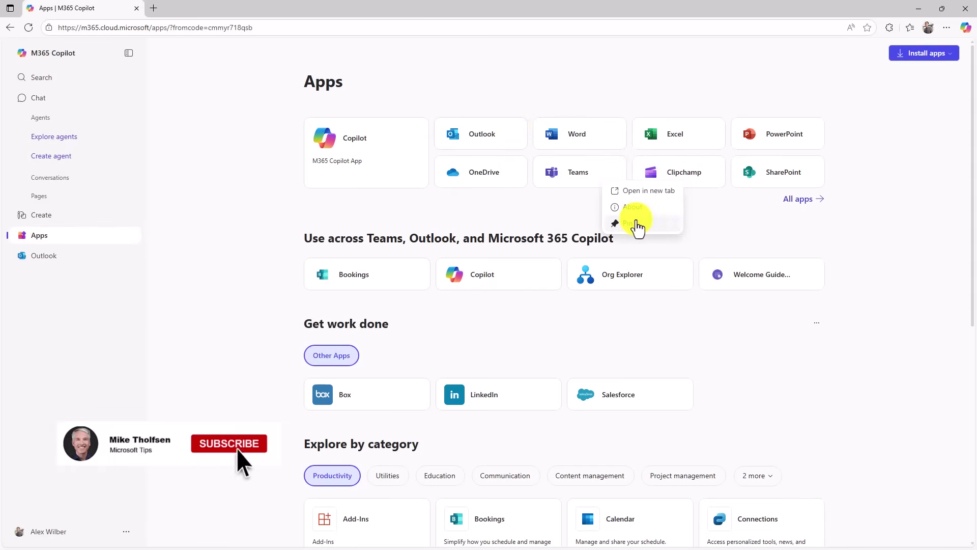
click(638, 221)
click(709, 135)
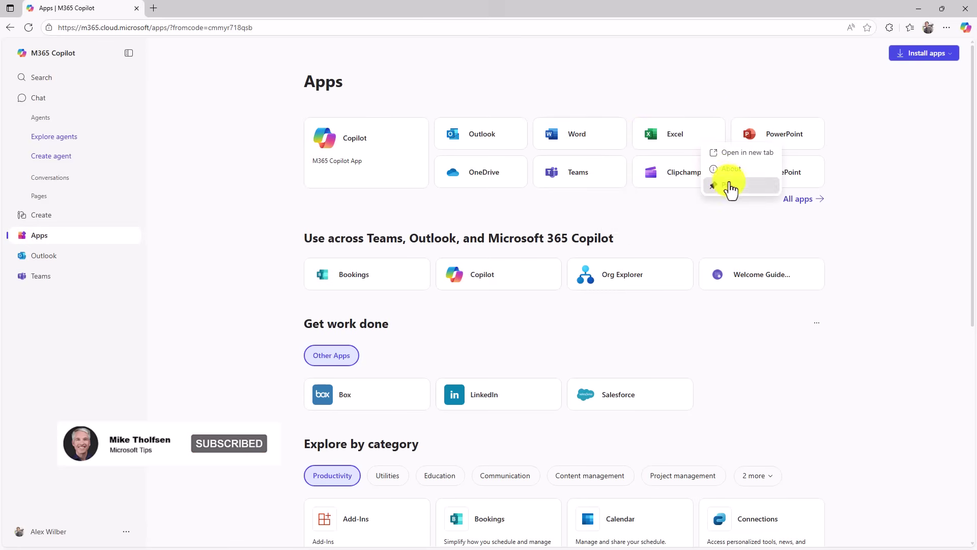
click(731, 187)
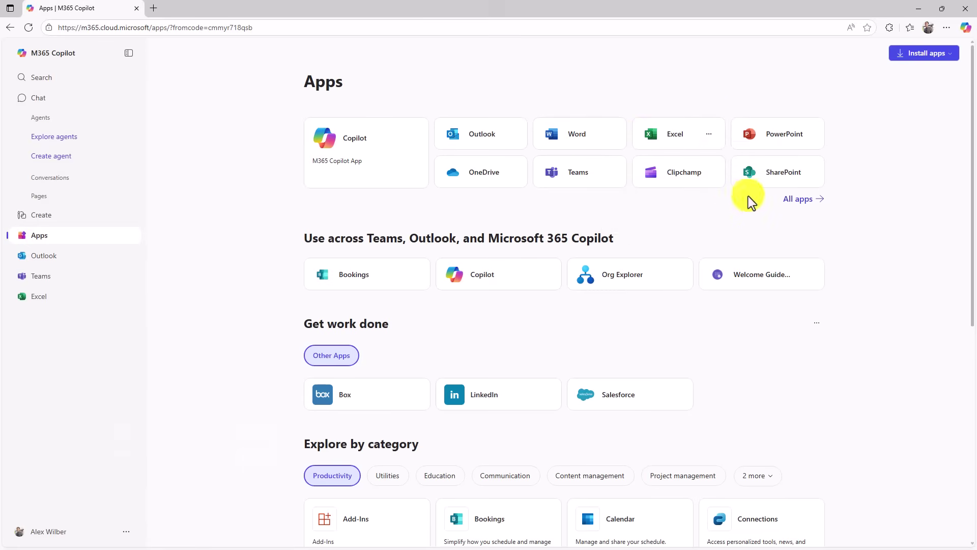
Pin OneNote to the navigation from the All apps list
click(797, 200)
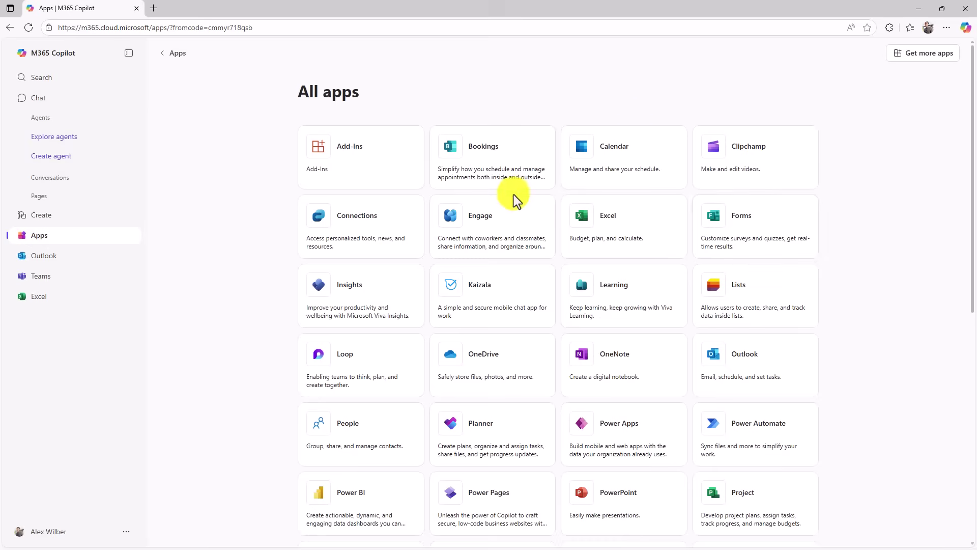
scroll(514, 217, down, 1)
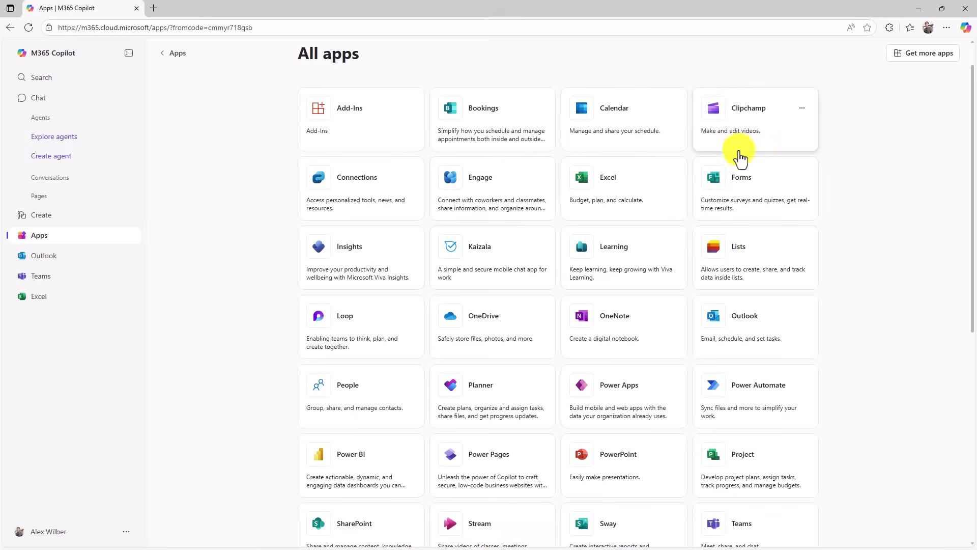
click(670, 317)
click(695, 366)
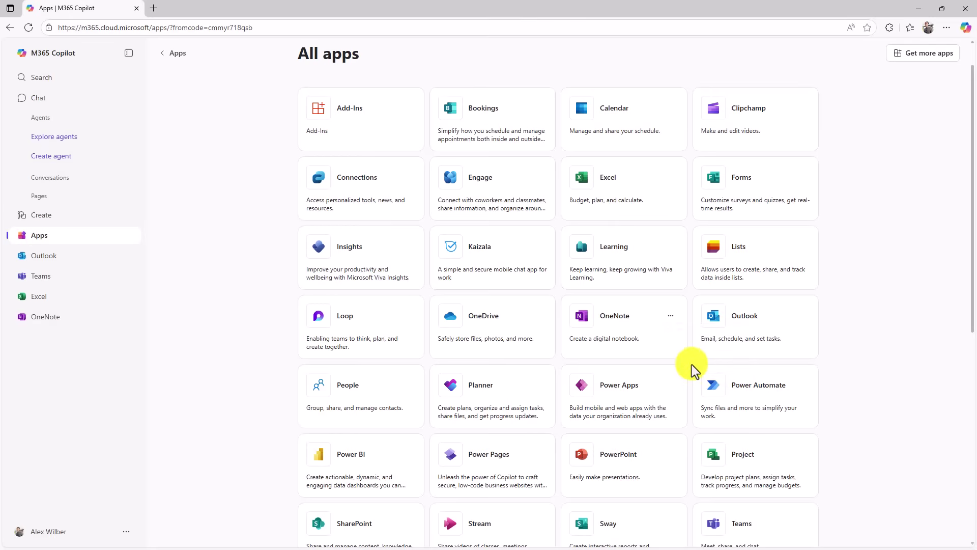
scroll(358, 94, up, 1)
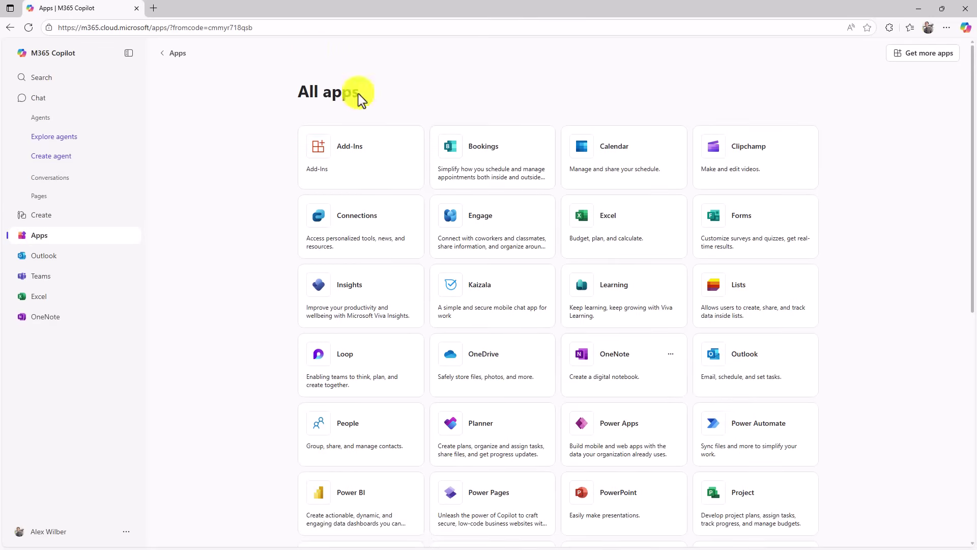
Browse the Utilities, Education and Productivity app categories on the Apps overview
click(174, 55)
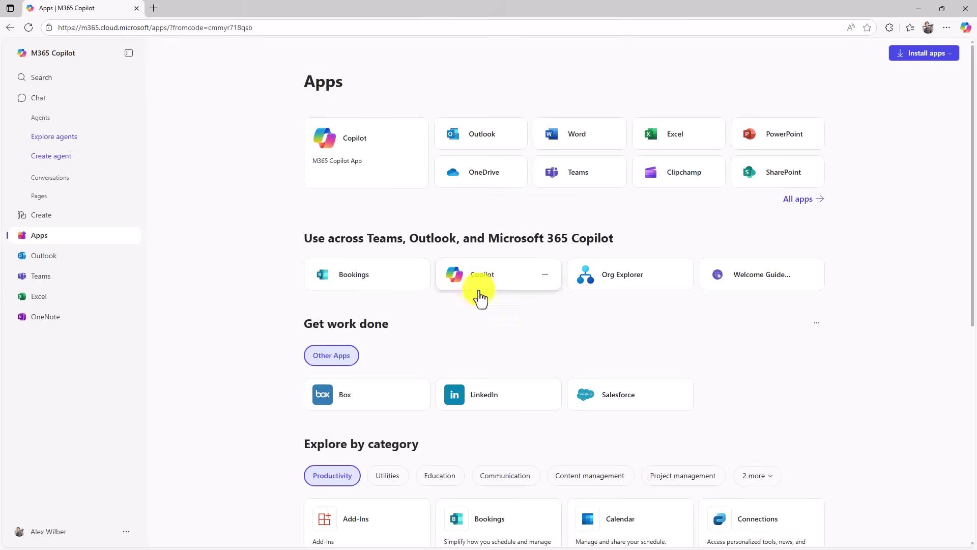
scroll(482, 295, down, 4)
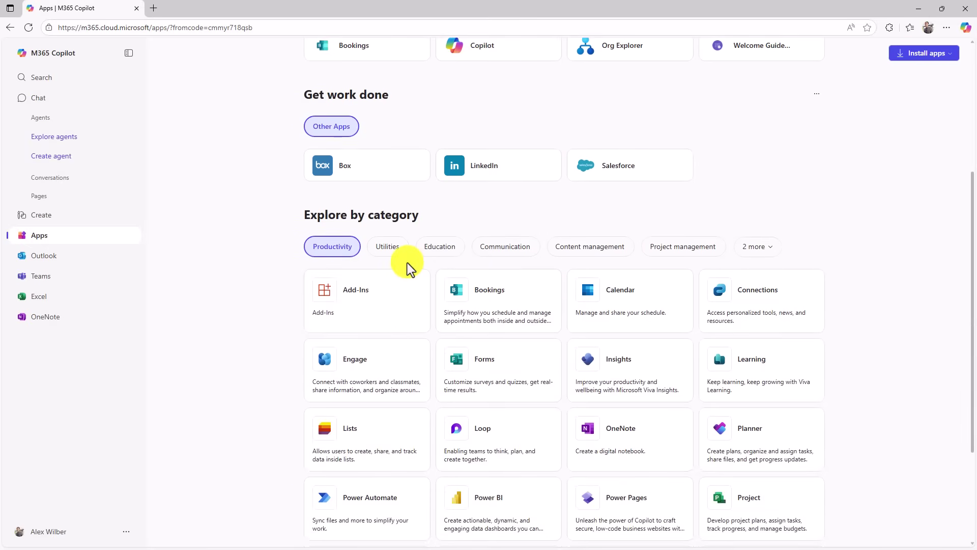
scroll(407, 262, down, 1)
click(381, 195)
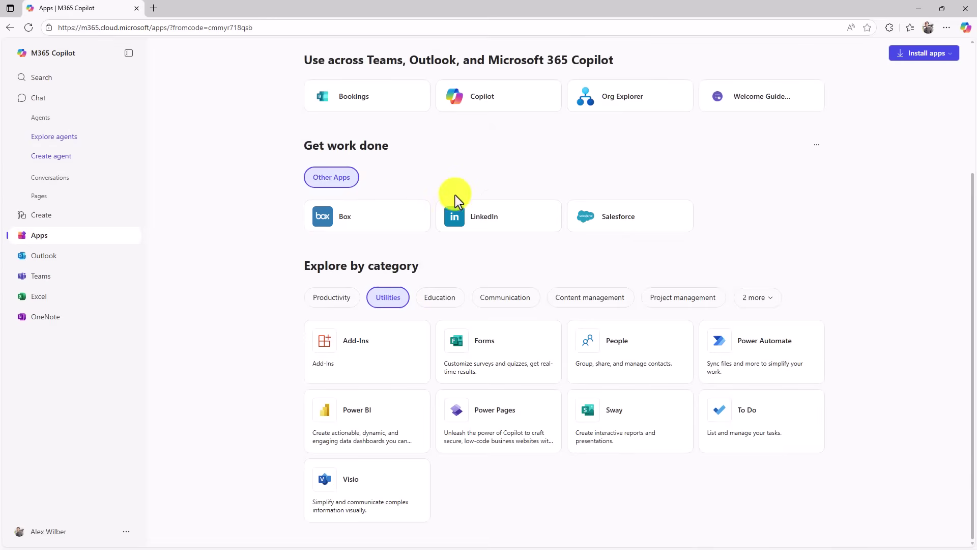
click(455, 300)
click(332, 364)
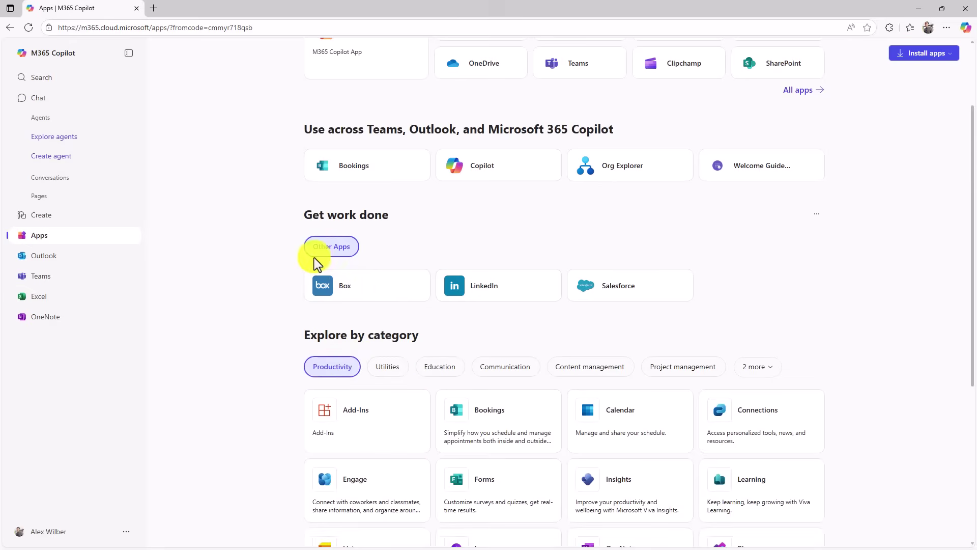
scroll(314, 257, up, 2)
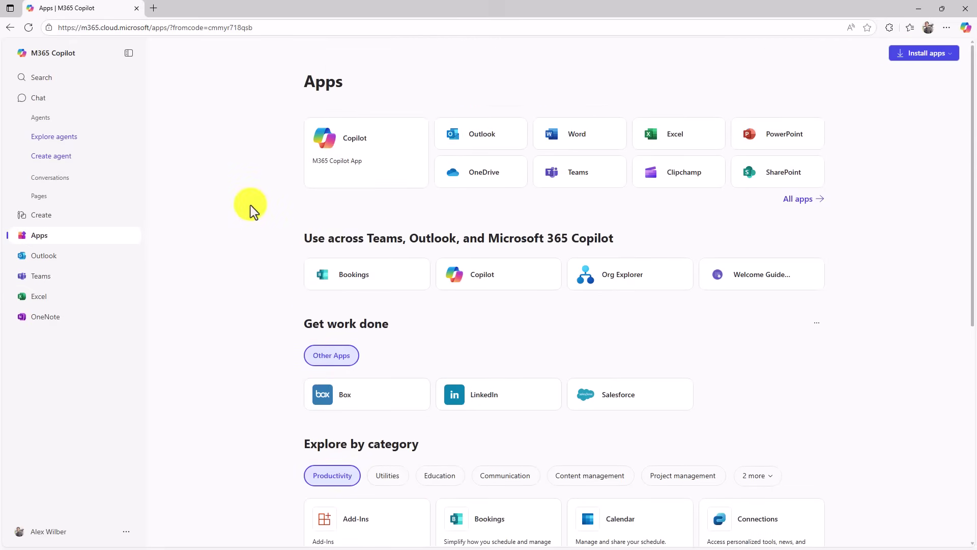
Bring the Microsoft 365 Copilot desktop app forward, then minimize it to reveal the browser
click(940, 54)
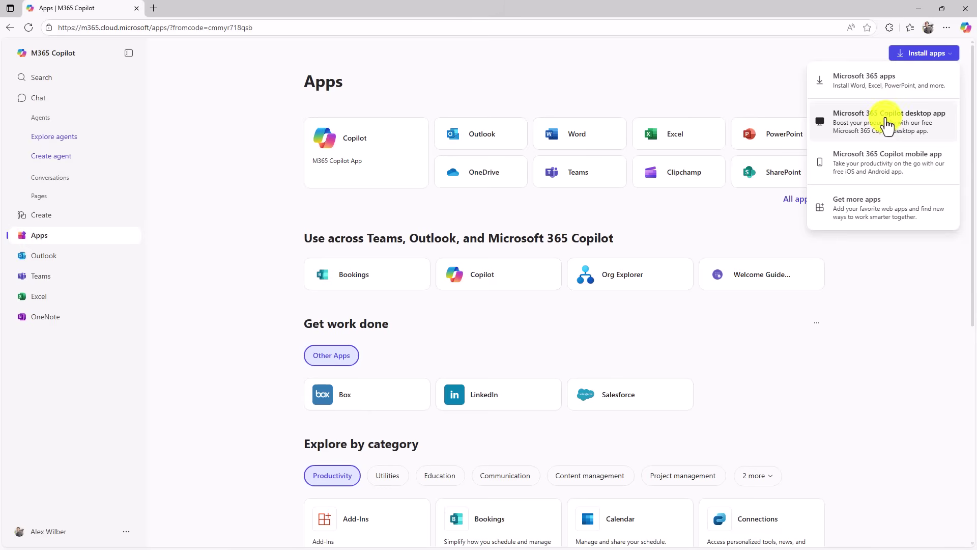
click(225, 114)
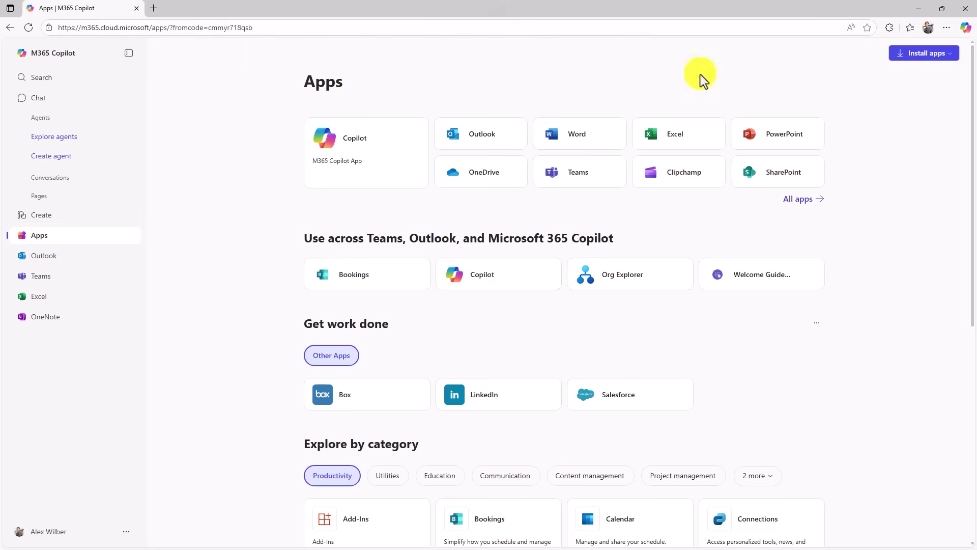
key(super)
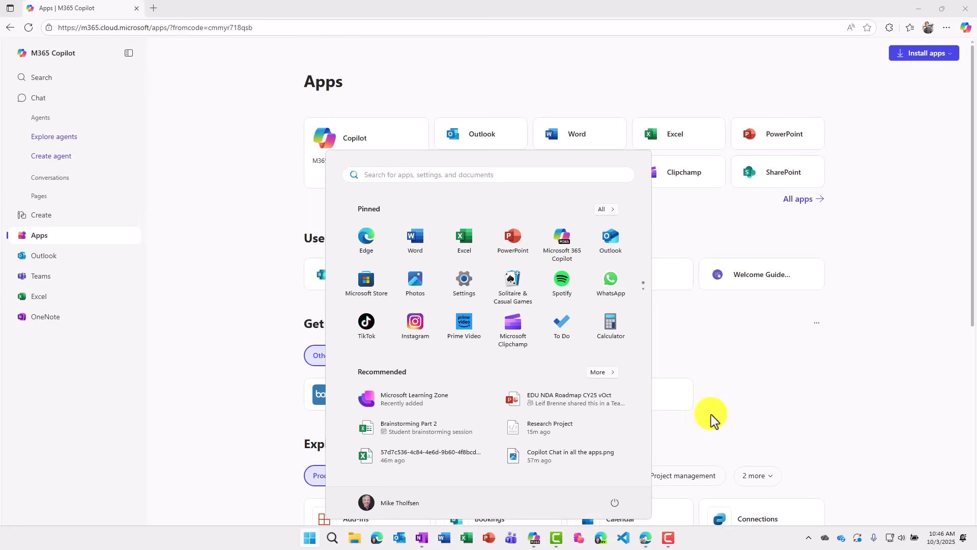
mouse_move(533, 540)
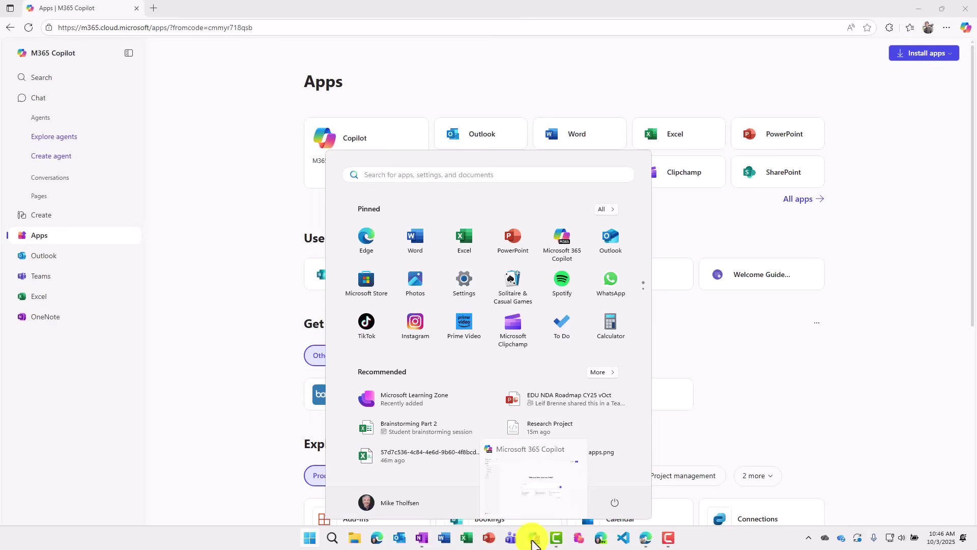
click(532, 541)
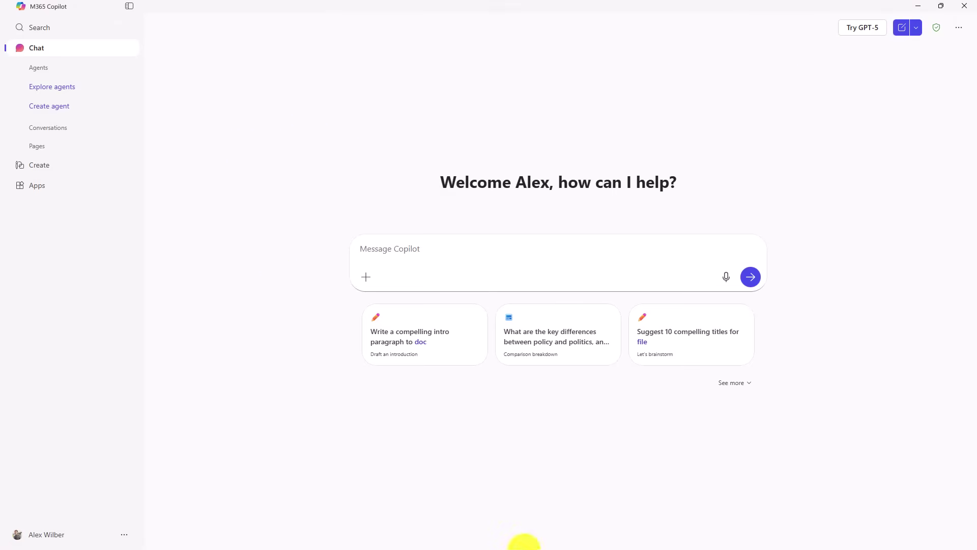
key(super)
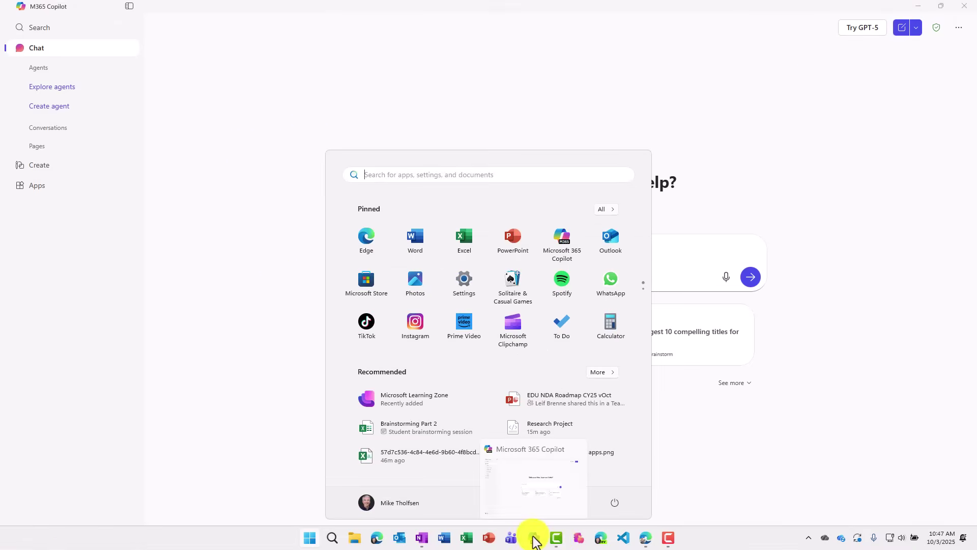
right_click(533, 539)
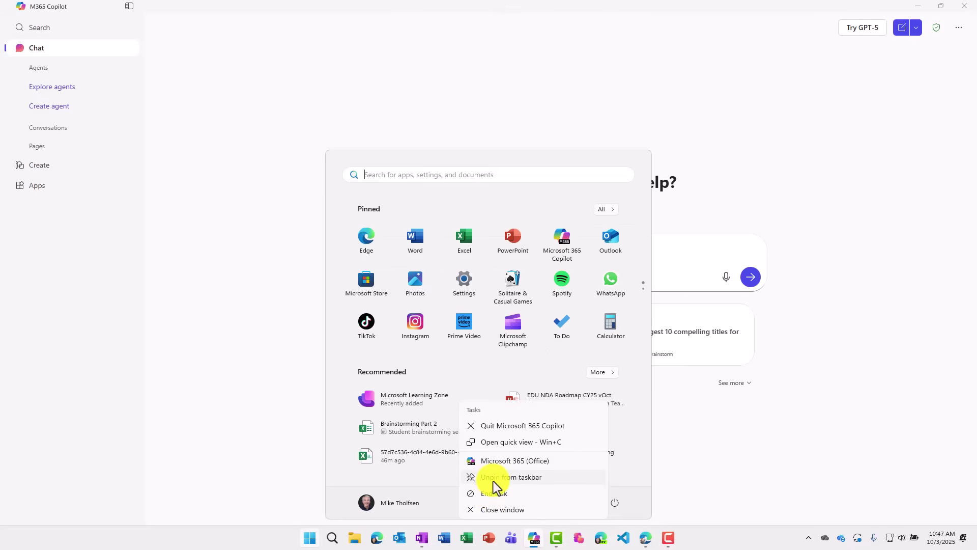
click(689, 6)
click(916, 9)
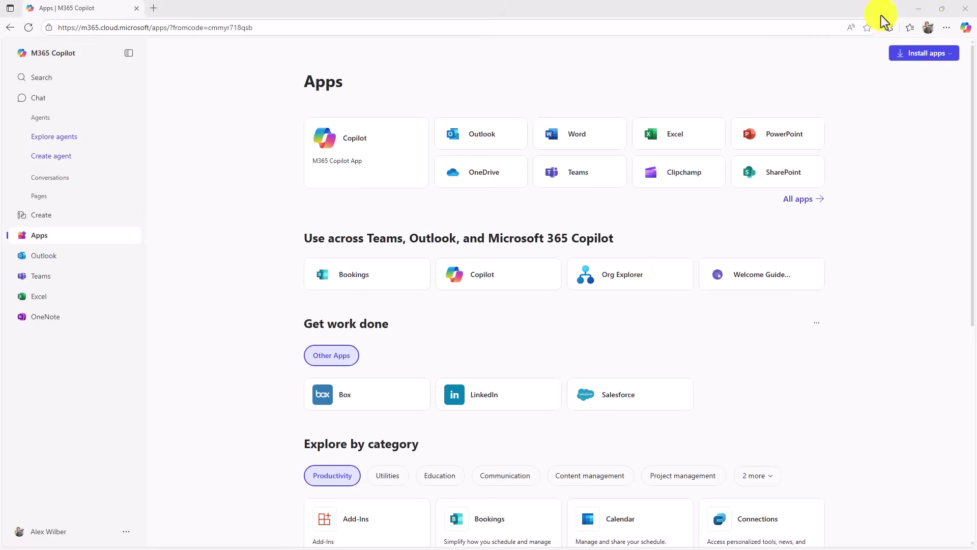
View the Microsoft 365 Copilot mobile-app QR code page, then close that tab
click(922, 51)
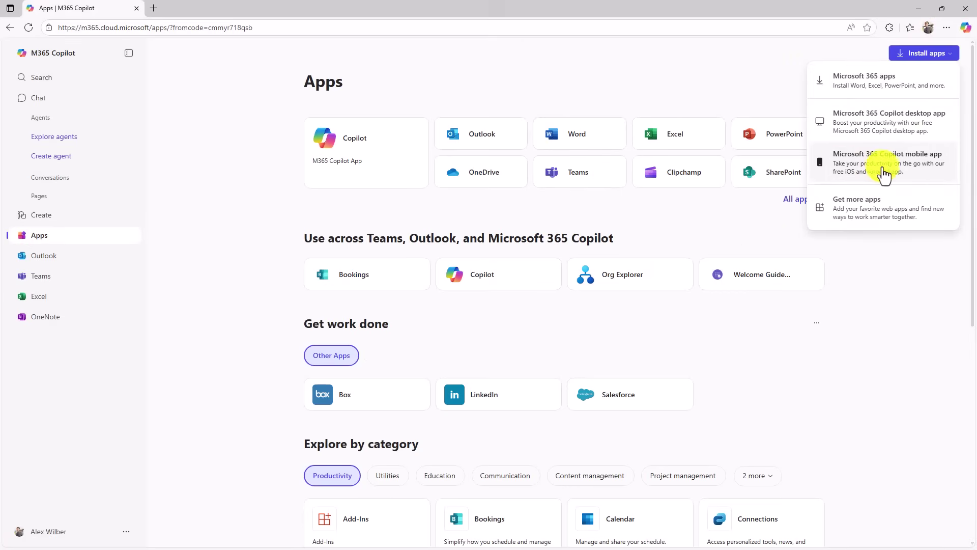
click(902, 171)
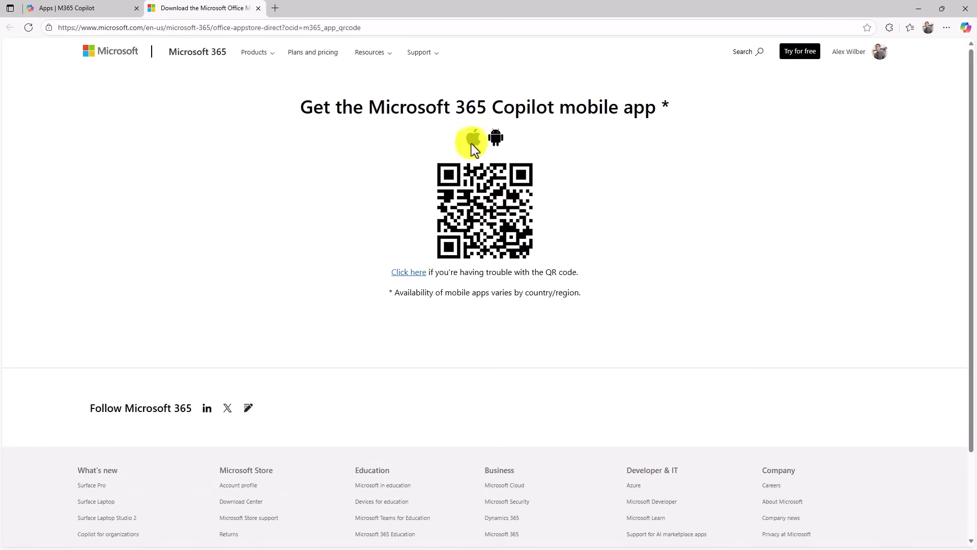
click(258, 9)
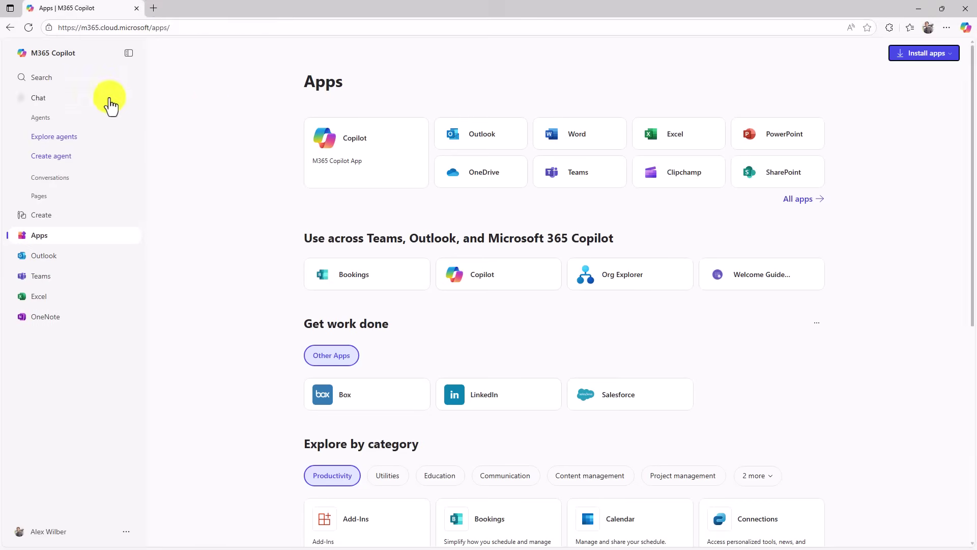
Open Copilot Chat and switch it to GPT-5
click(45, 105)
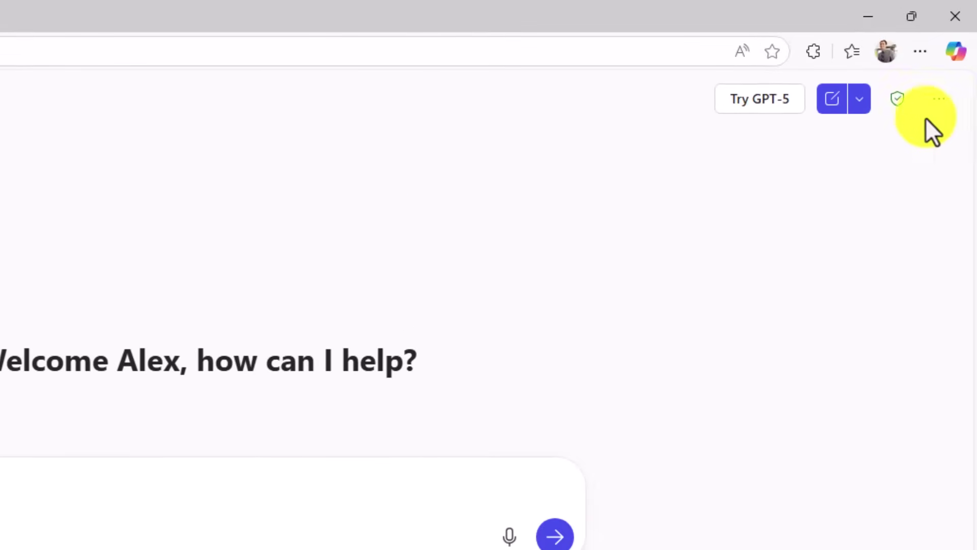
mouse_move(897, 98)
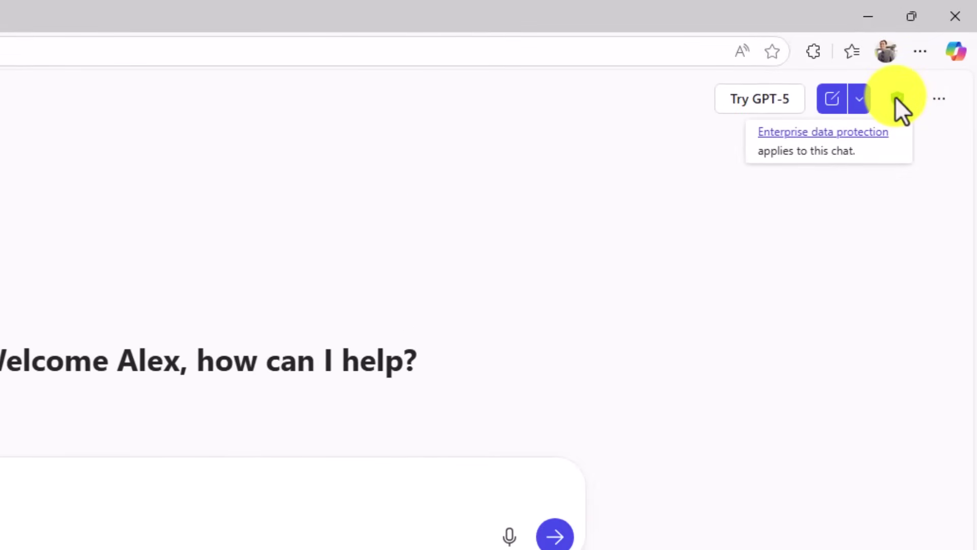
click(774, 102)
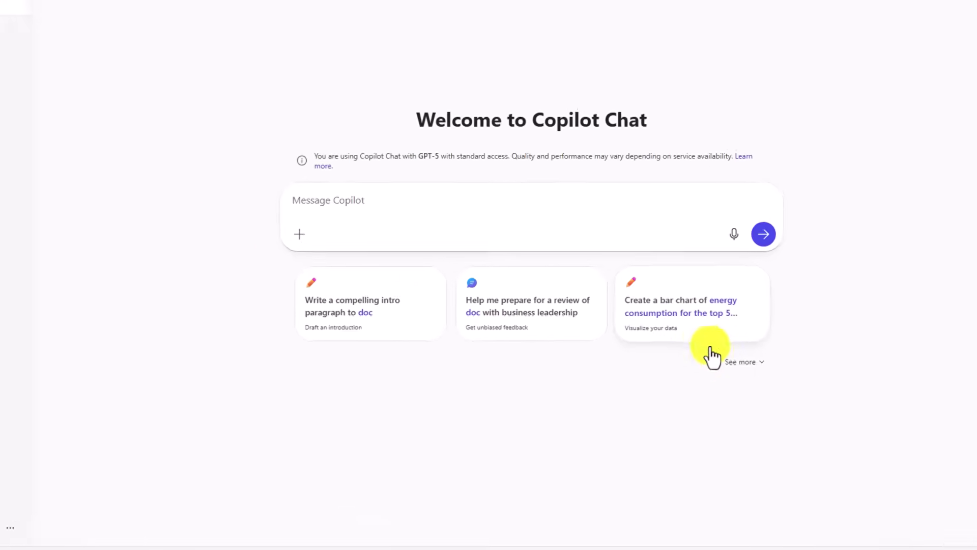
Expand the suggested prompts, browse them, and collapse them back to one row
click(746, 362)
scroll(661, 317, down, 2)
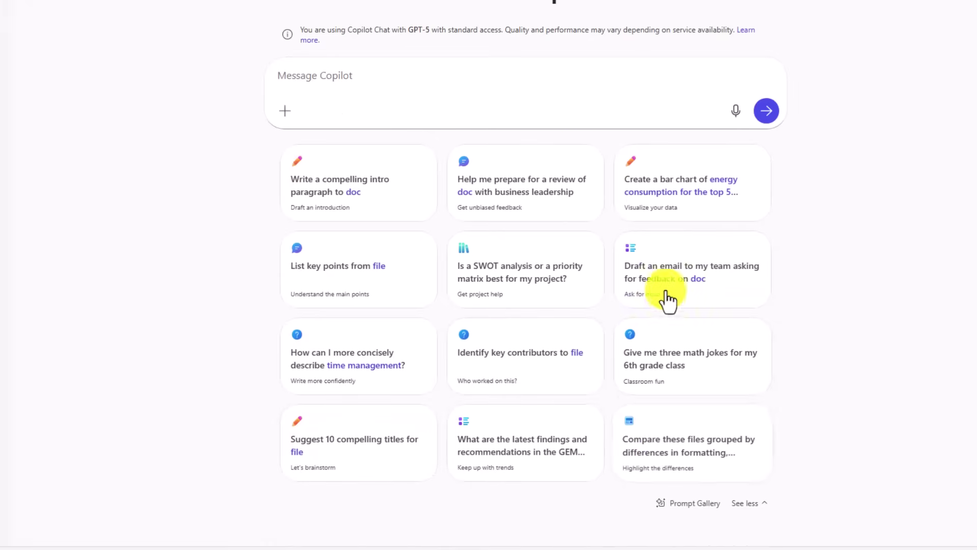
scroll(592, 346, up, 1)
scroll(594, 354, up, 2)
scroll(731, 480, down, 2)
click(745, 504)
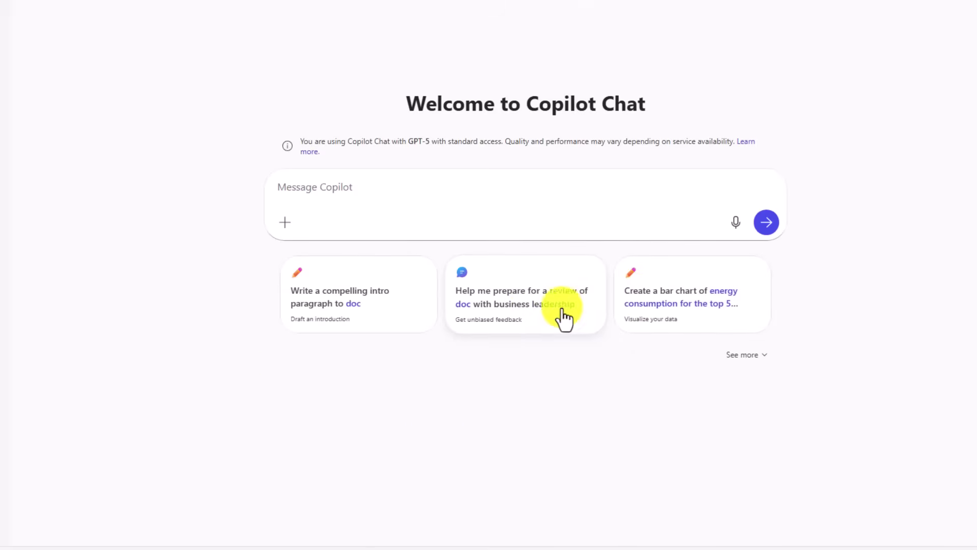
Start the 'Help me prepare for a review' prompt and attach DG-2000 Product Overview.docx
click(512, 299)
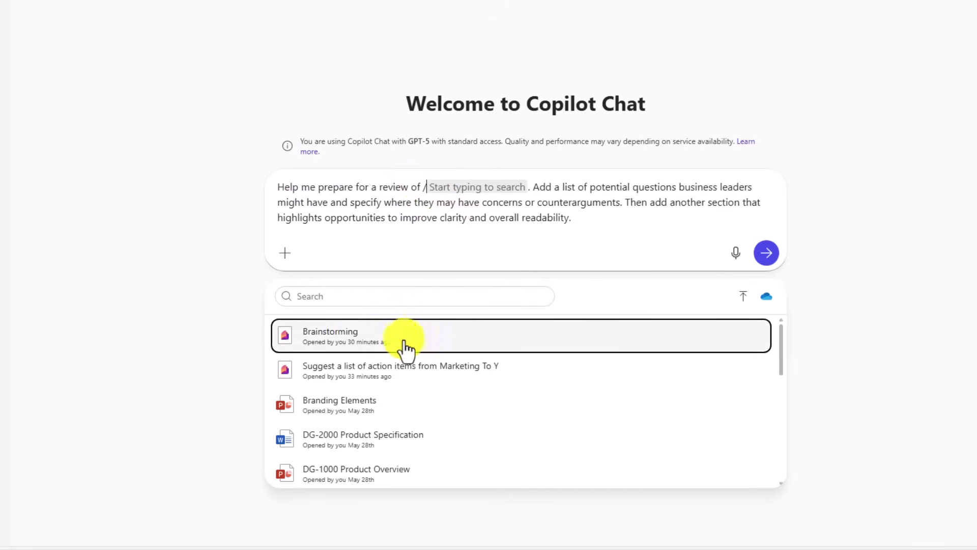
scroll(413, 426, down, 1)
scroll(413, 422, down, 3)
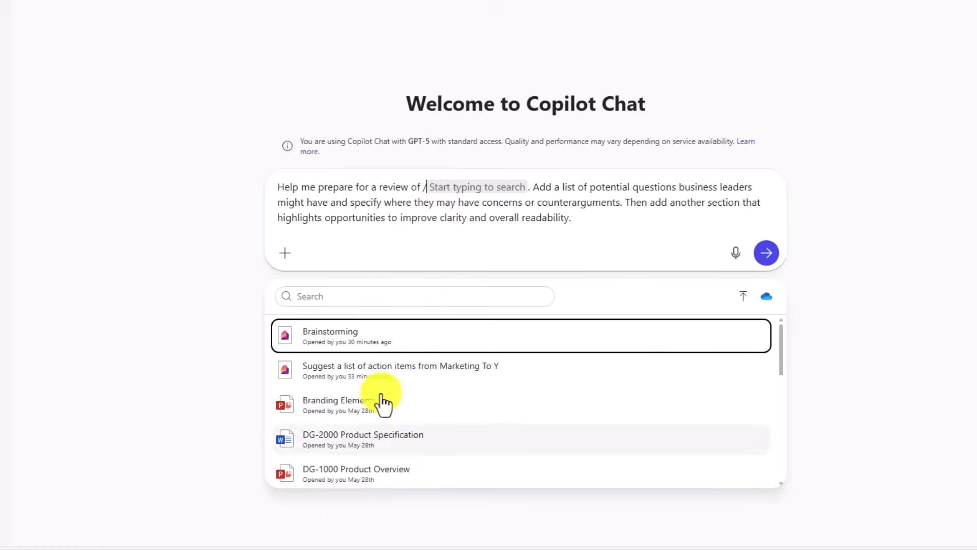
text(DG)
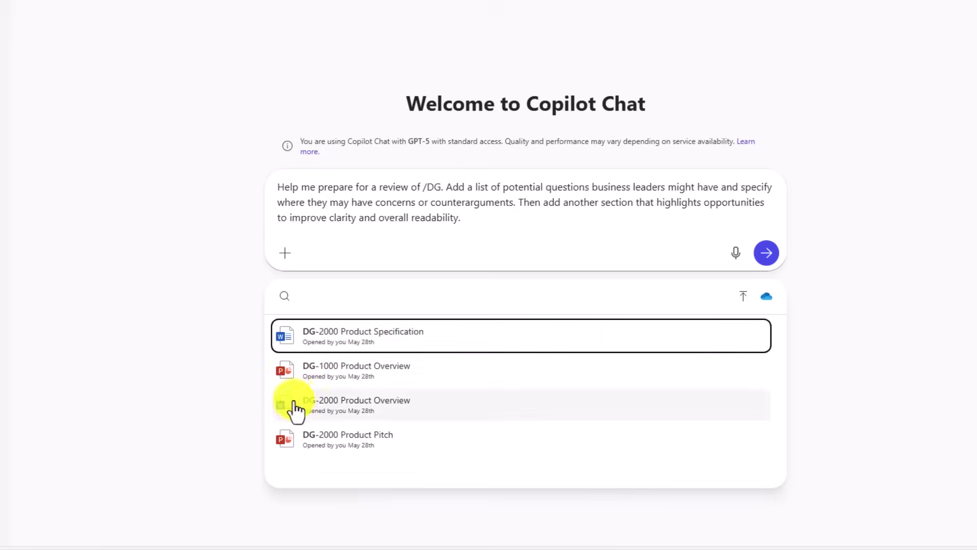
click(364, 410)
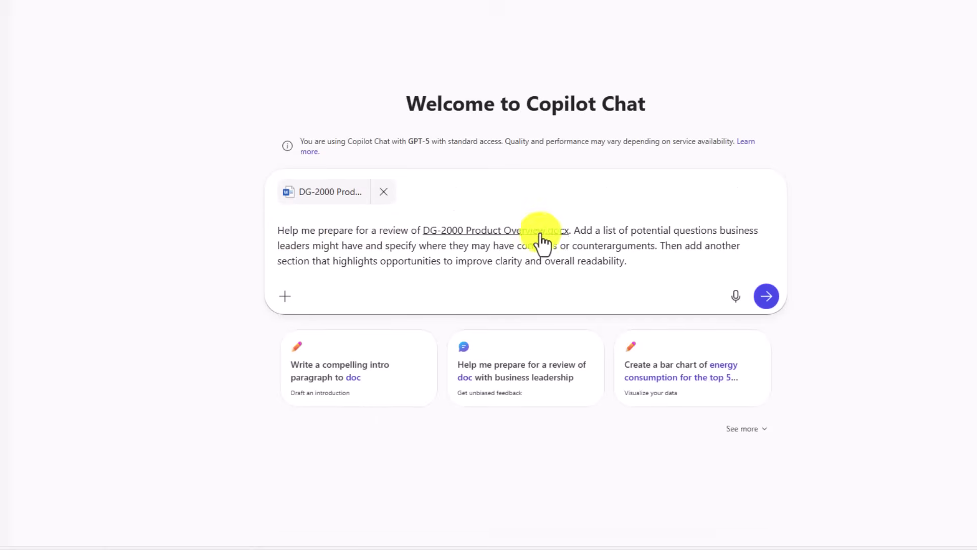
Send the DG-2000 review prompt and check the sources behind Copilot's answer
click(768, 297)
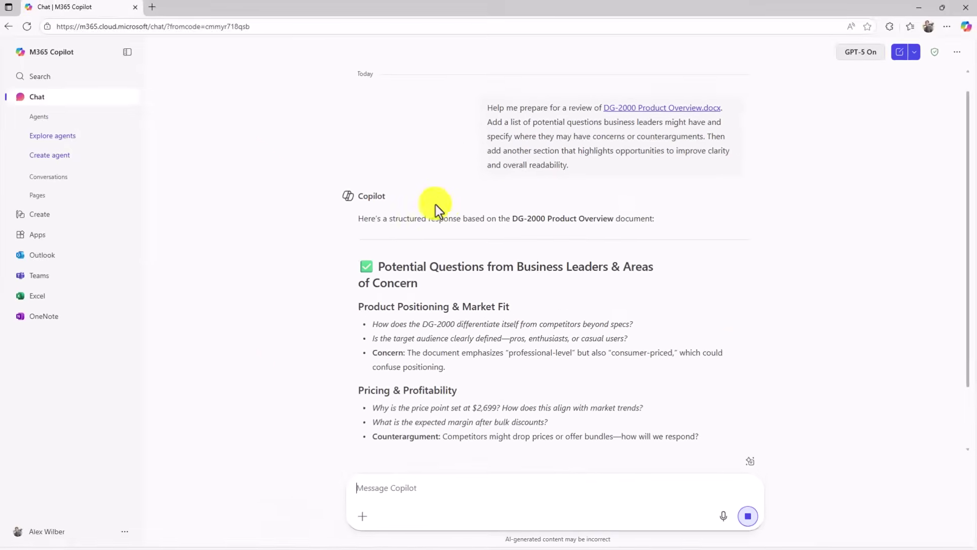
drag(377, 267, 431, 284)
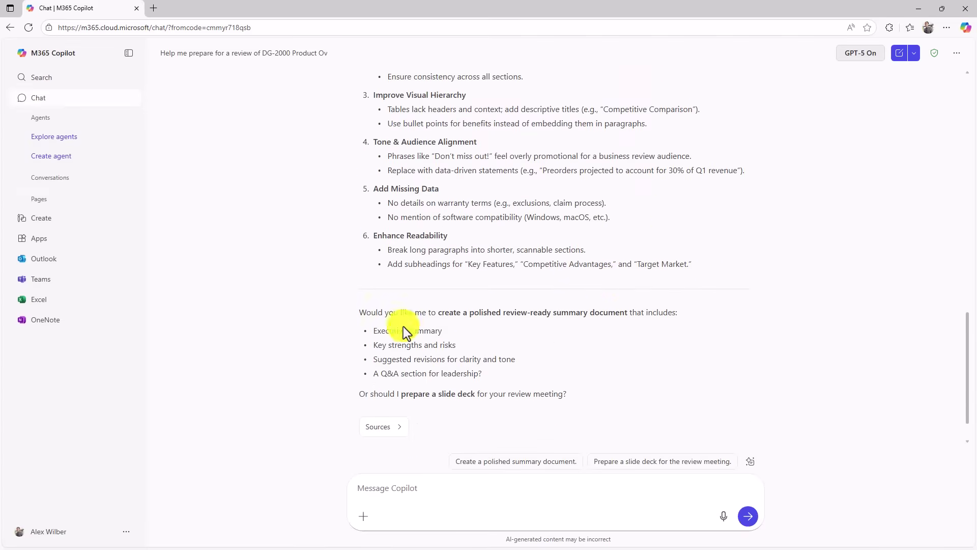
click(391, 426)
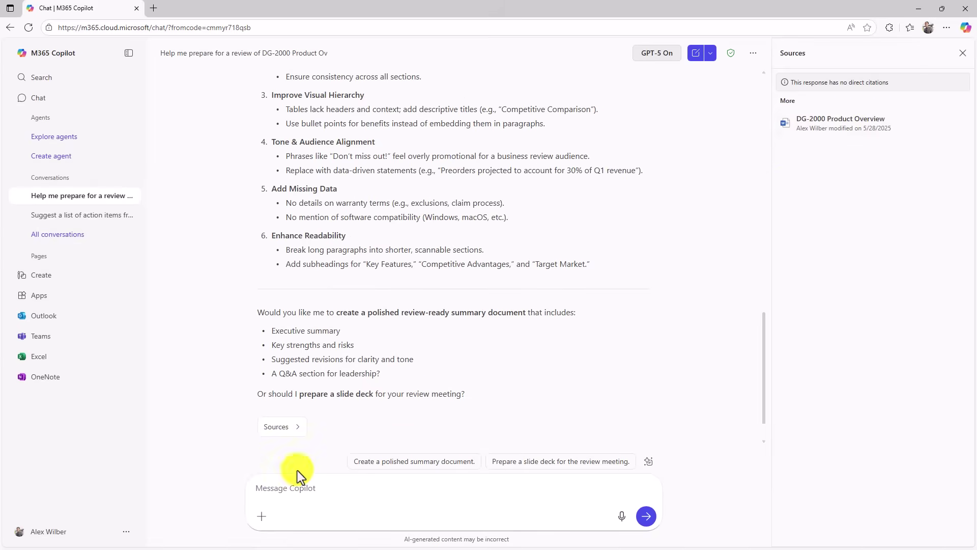
click(962, 53)
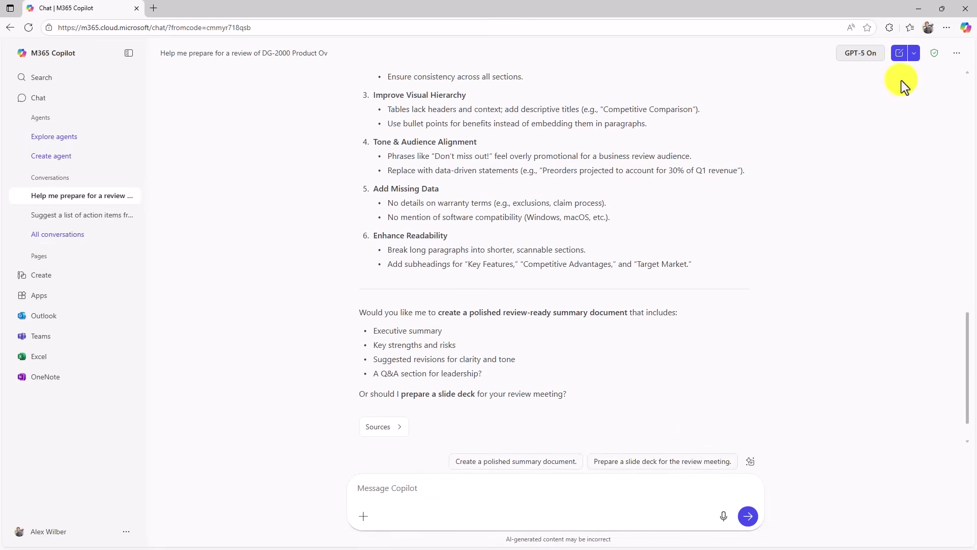
In a new chat, request key points from Ad Goals for QT Series.pptx in an Office Space character's voice
click(898, 53)
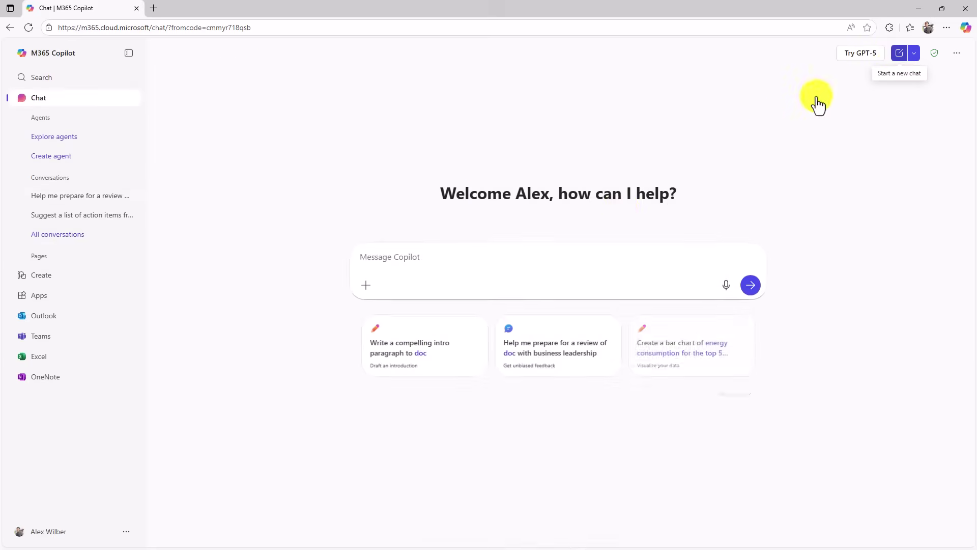
click(736, 396)
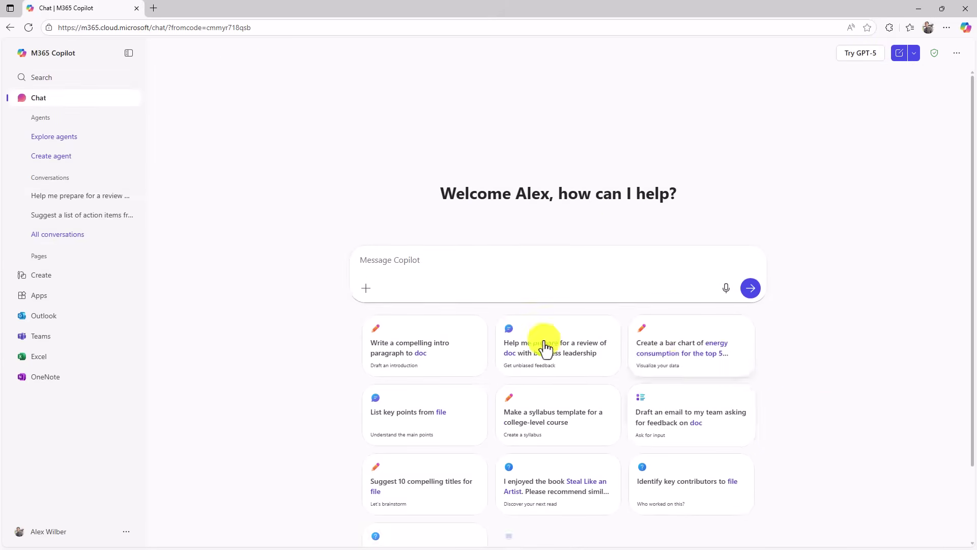
scroll(414, 303, down, 2)
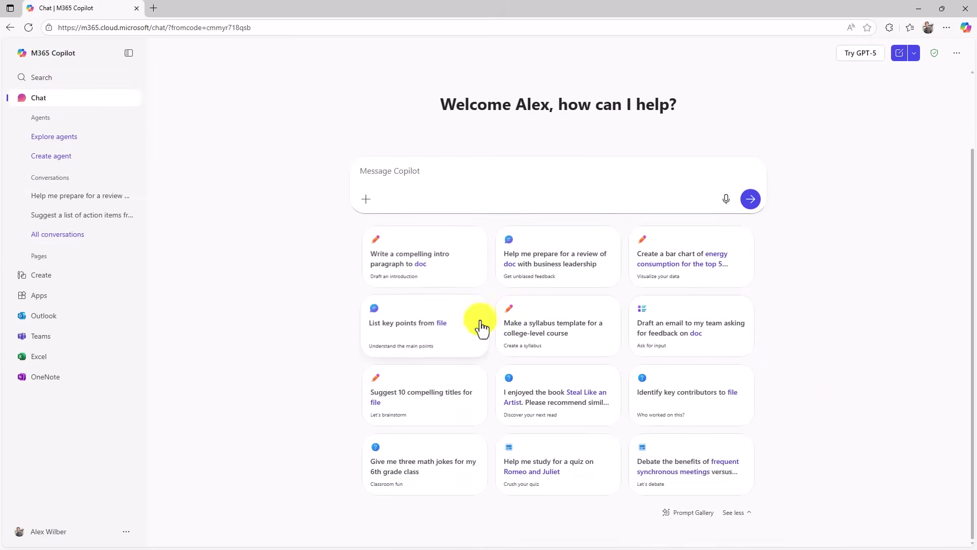
click(402, 328)
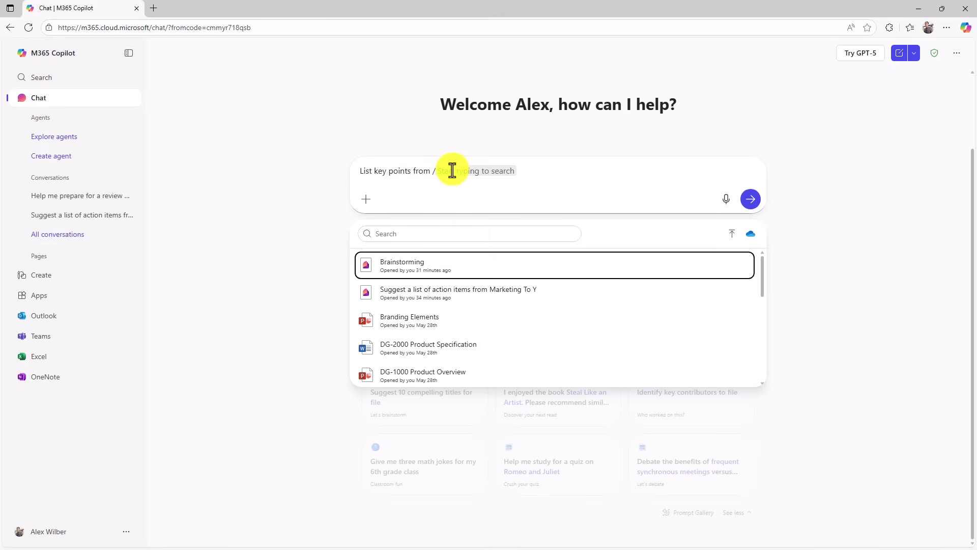
scroll(481, 304, down, 3)
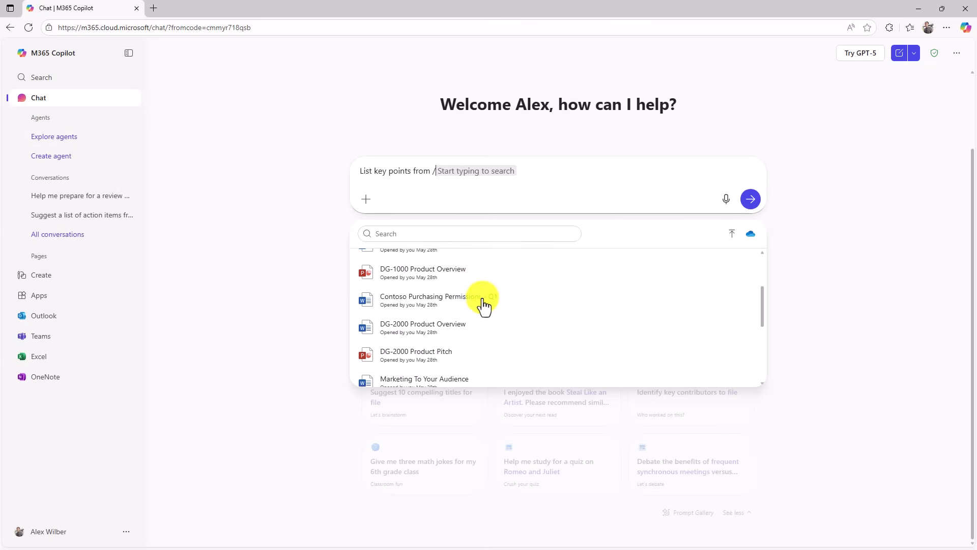
scroll(484, 305, down, 2)
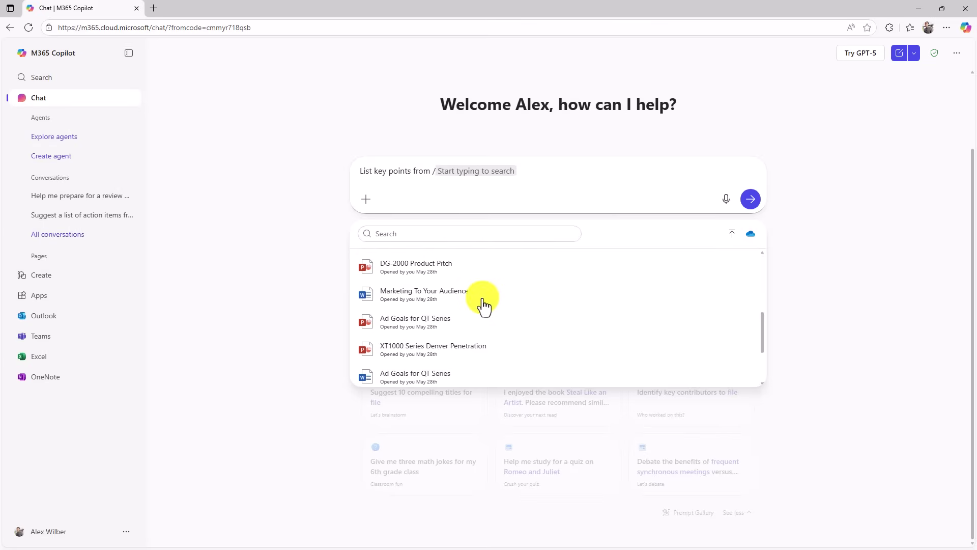
click(396, 331)
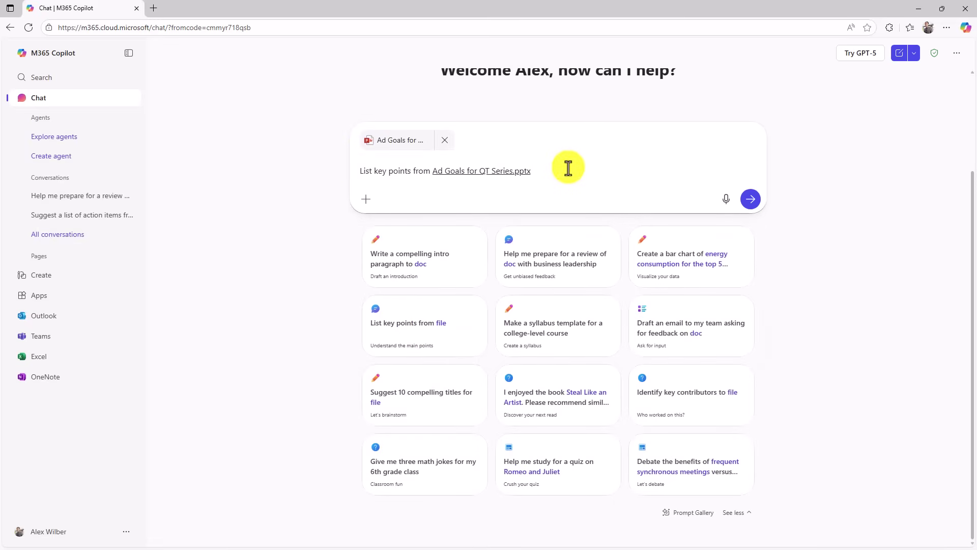
text(. Pretend that Bill Lumbergh from Office Space is writing up this list)
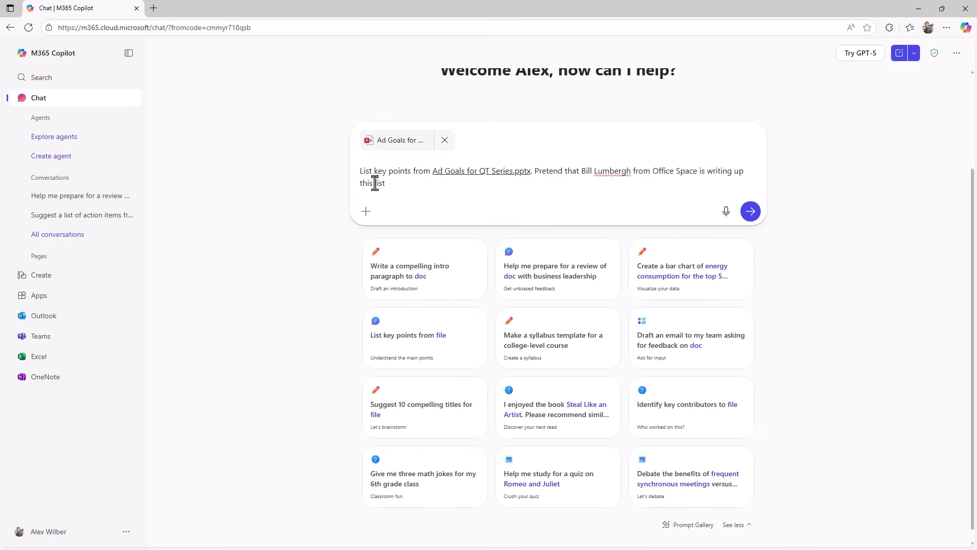
click(751, 217)
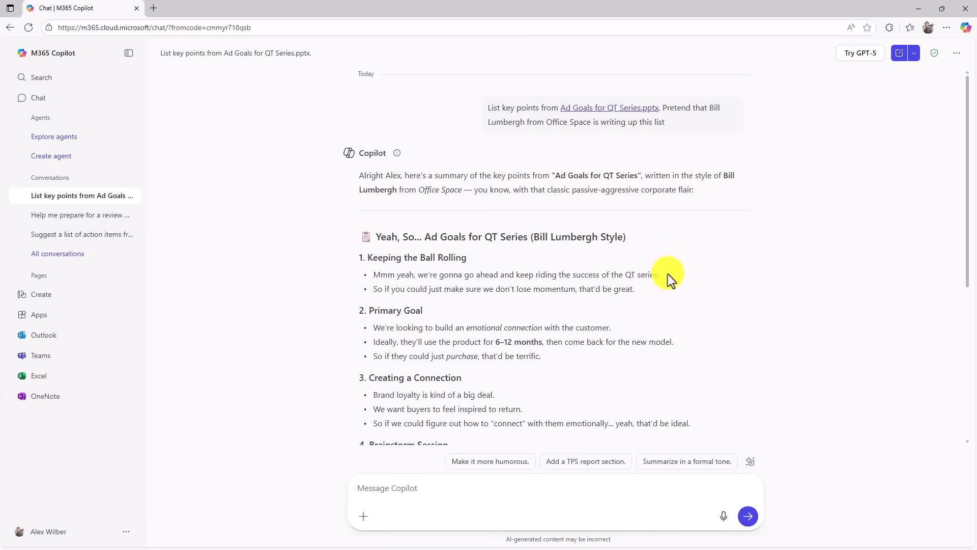
Read through the key-points reply and send the 'Add a TPS report section.' suggestion
scroll(457, 243, down, 1)
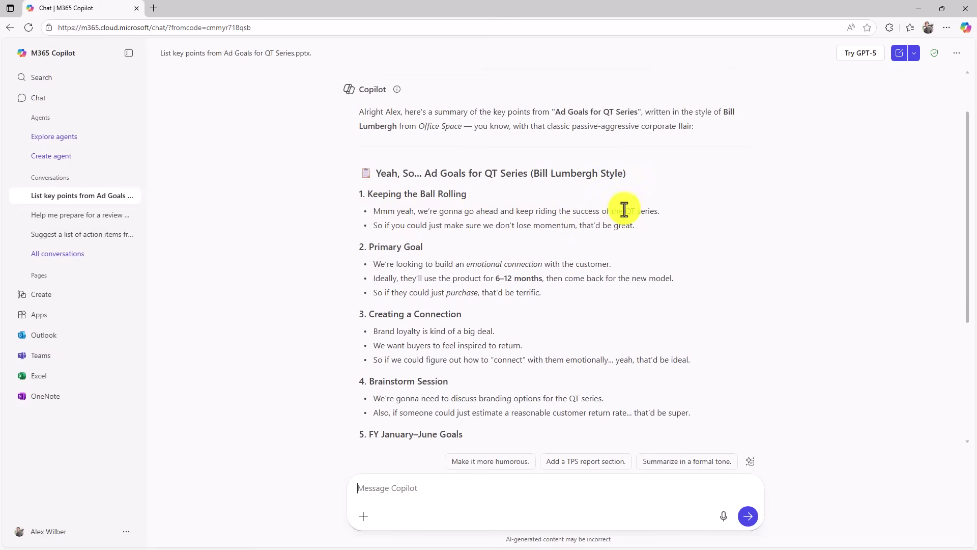
scroll(460, 275, down, 1)
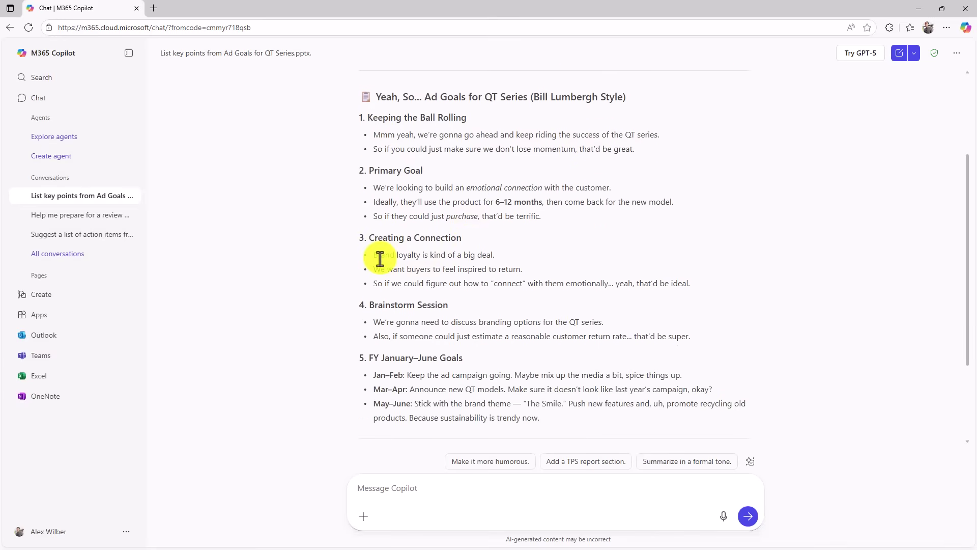
scroll(473, 268, down, 2)
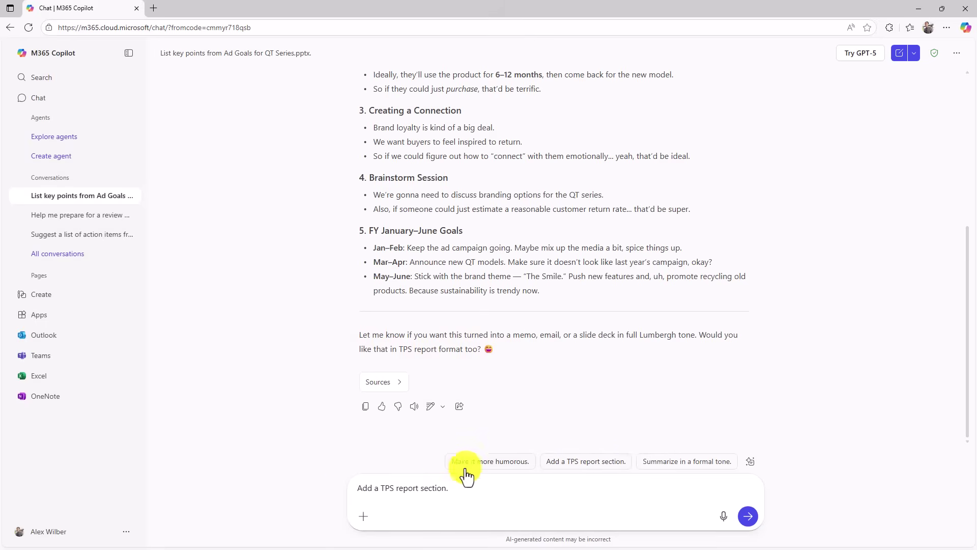
click(744, 517)
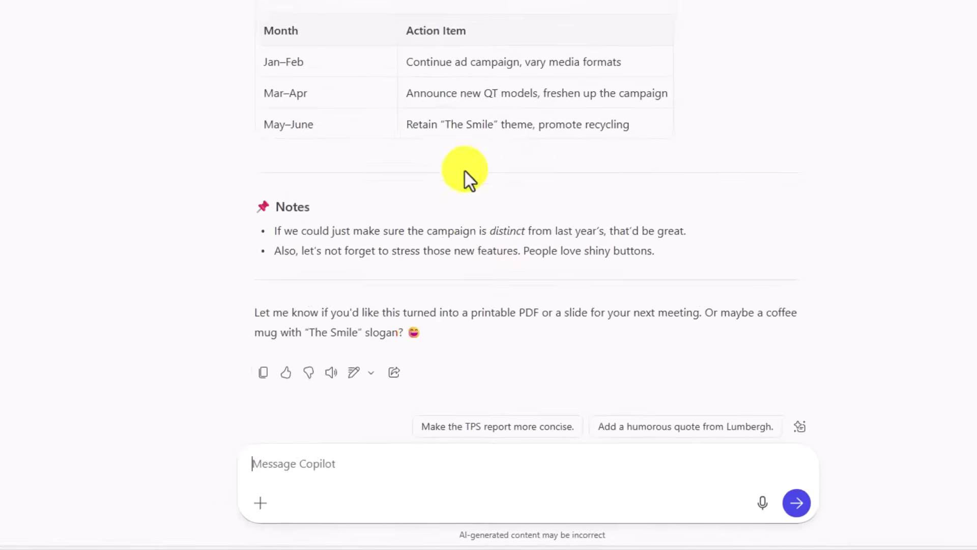
text(Adding forward slash /)
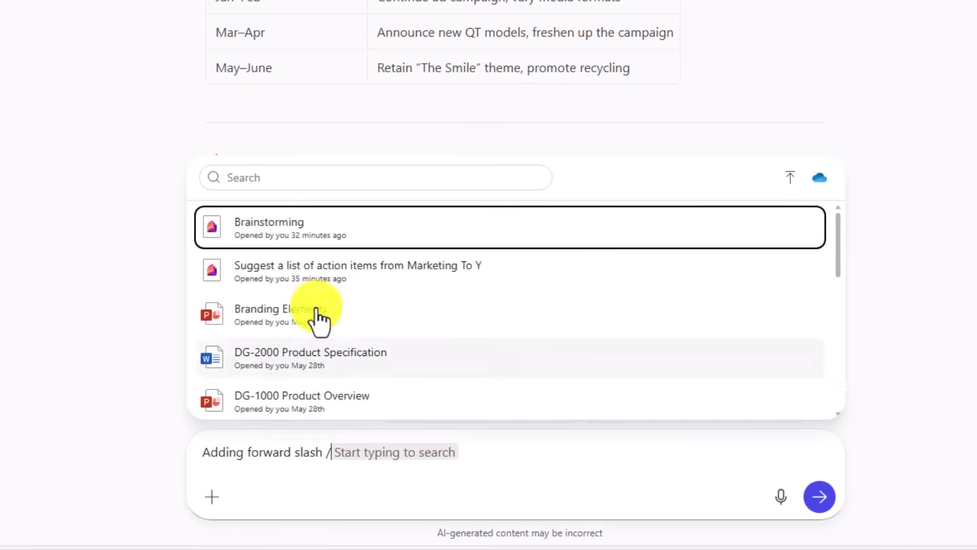
click(792, 180)
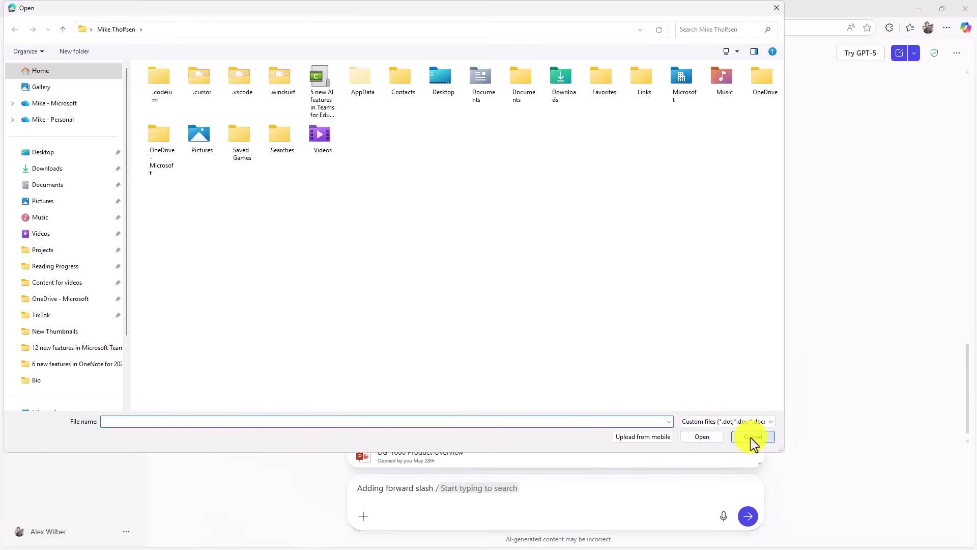
click(753, 437)
click(363, 493)
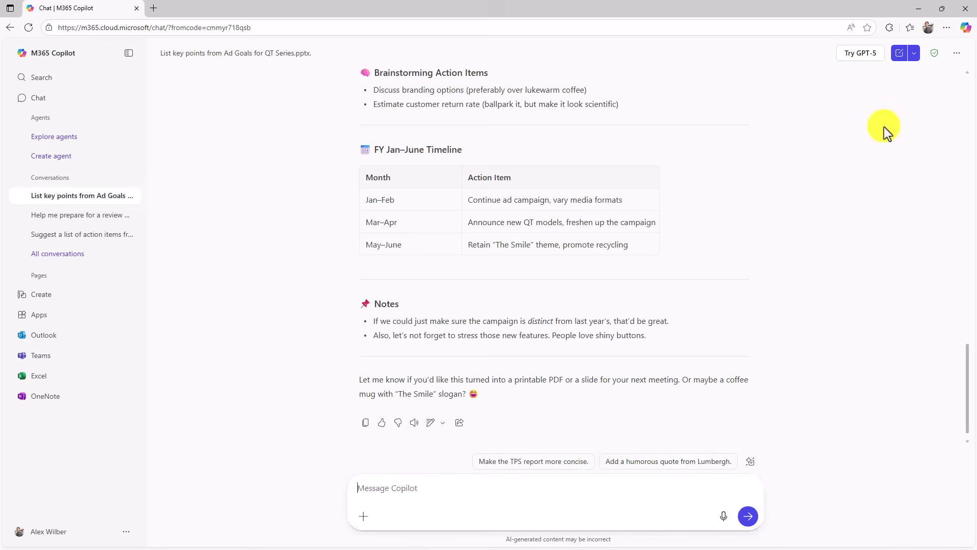
In a new chat, request a cartoon of an office manager with a TPS report and red stapler
click(900, 56)
click(398, 276)
text(Please created a cartoon-style image of Bill Lumbergh holding a TPS report and a red stapler)
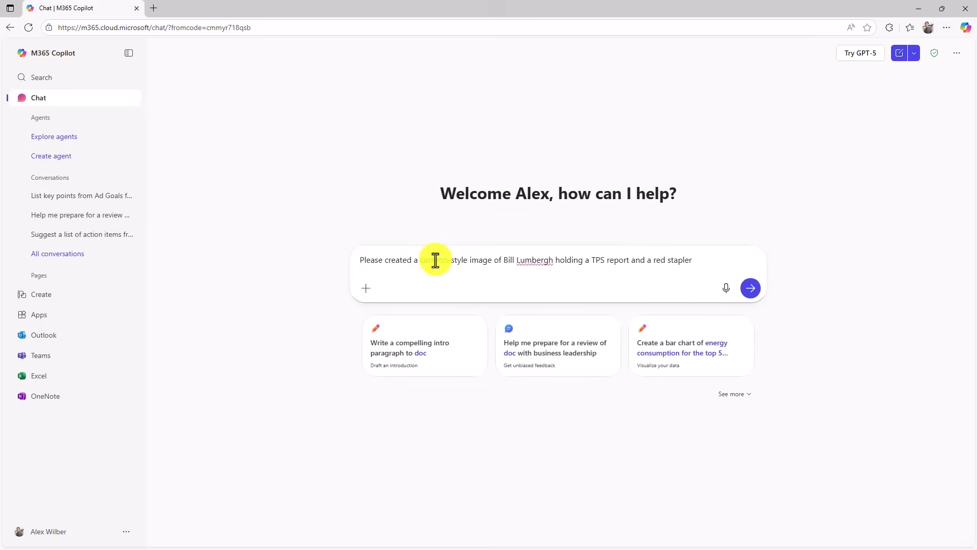
click(750, 289)
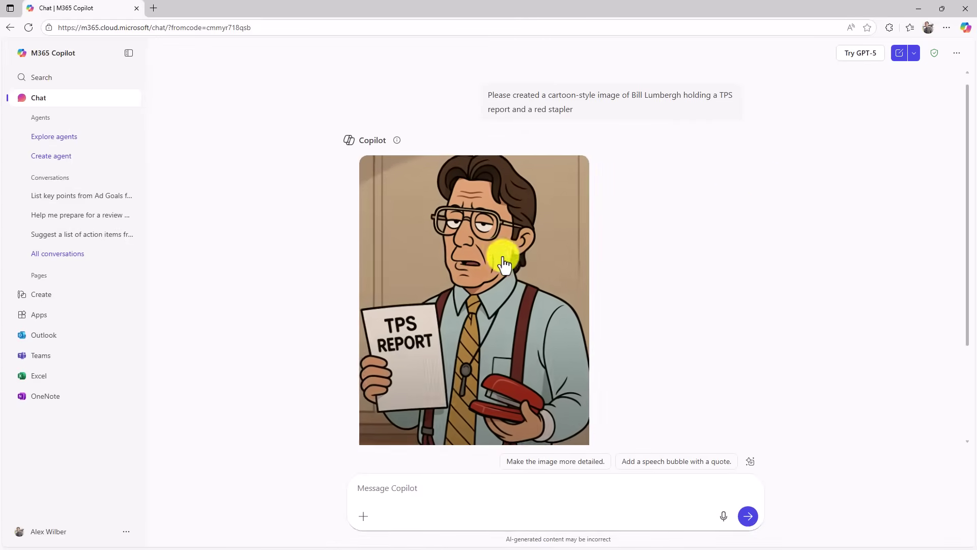
Open the generated image full size and submit thumbs-up feedback on it
click(474, 286)
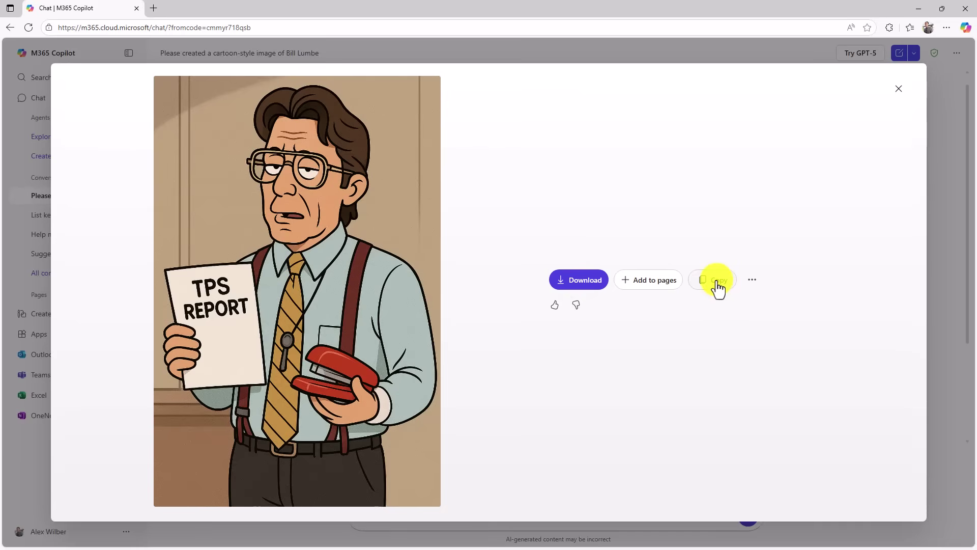
click(554, 308)
click(607, 369)
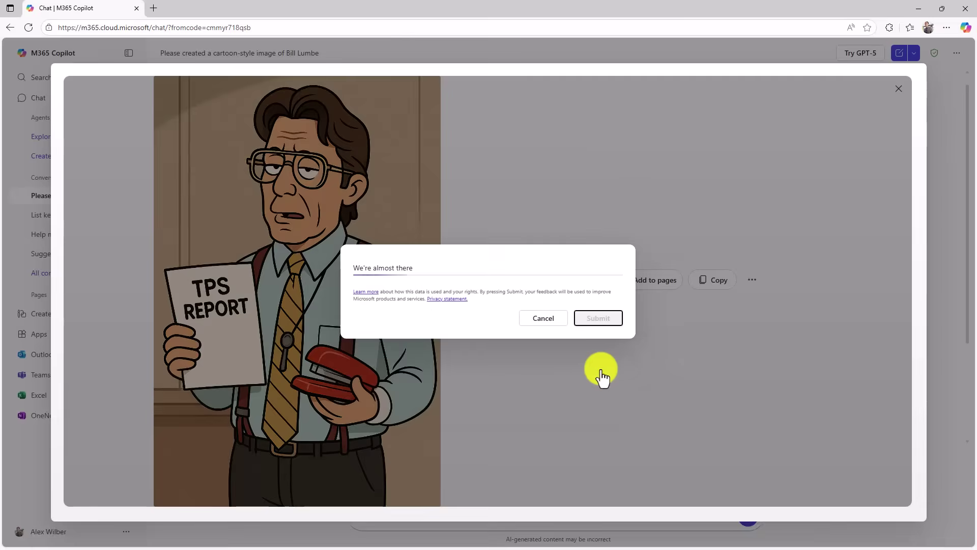
click(591, 315)
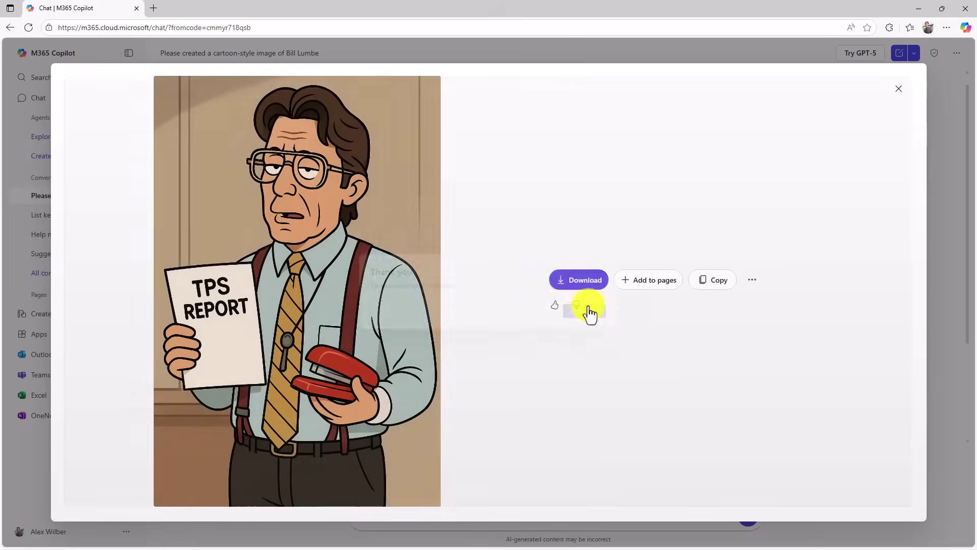
click(898, 89)
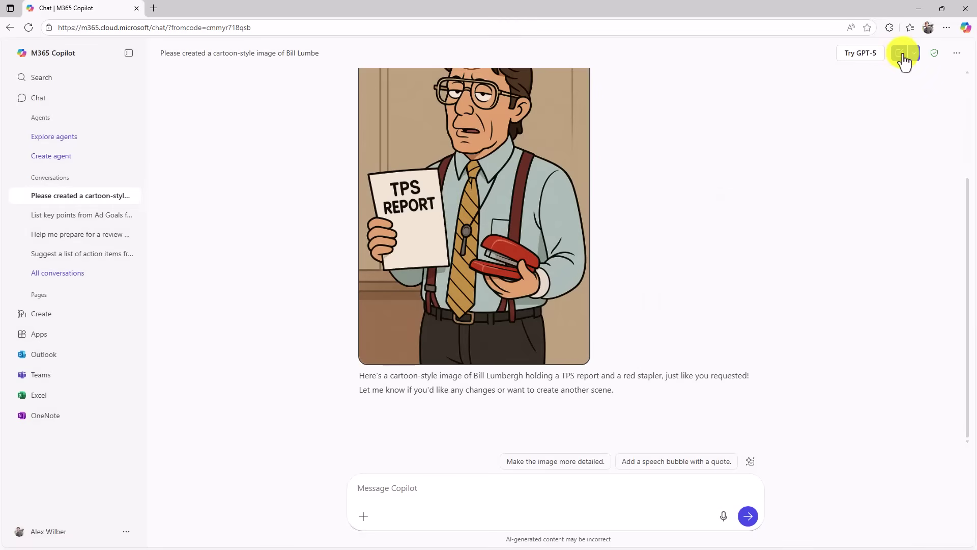
Start a new Copilot chat, then open and dismiss the Add work content file picker
click(900, 54)
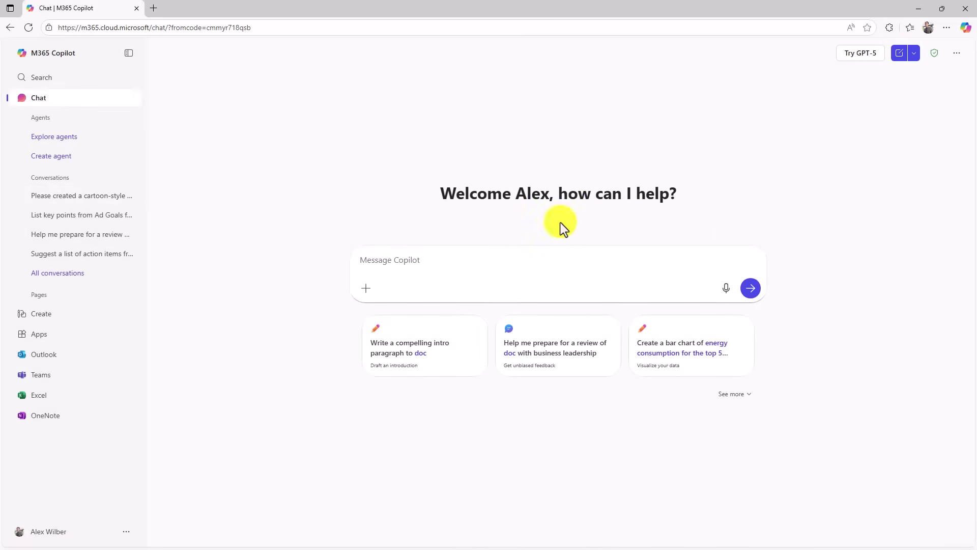
click(366, 287)
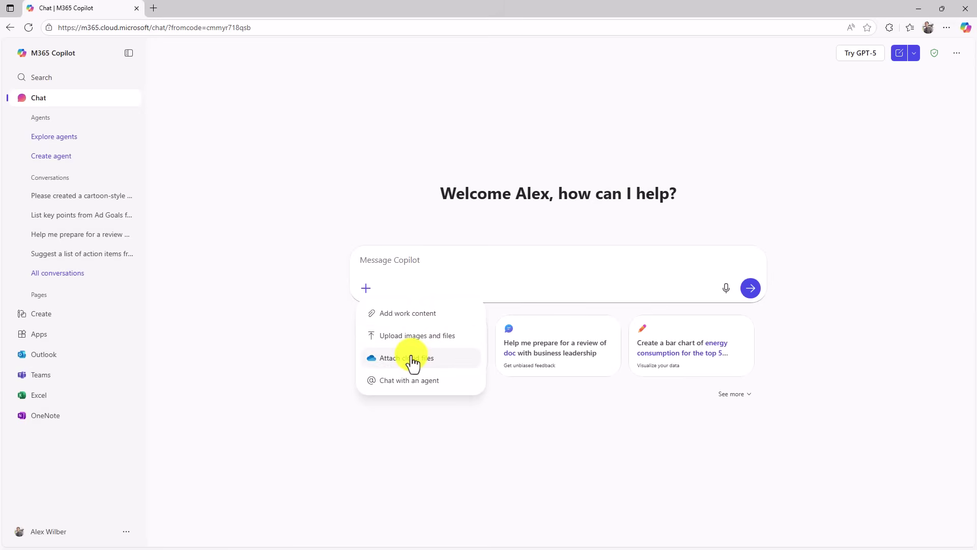
click(402, 315)
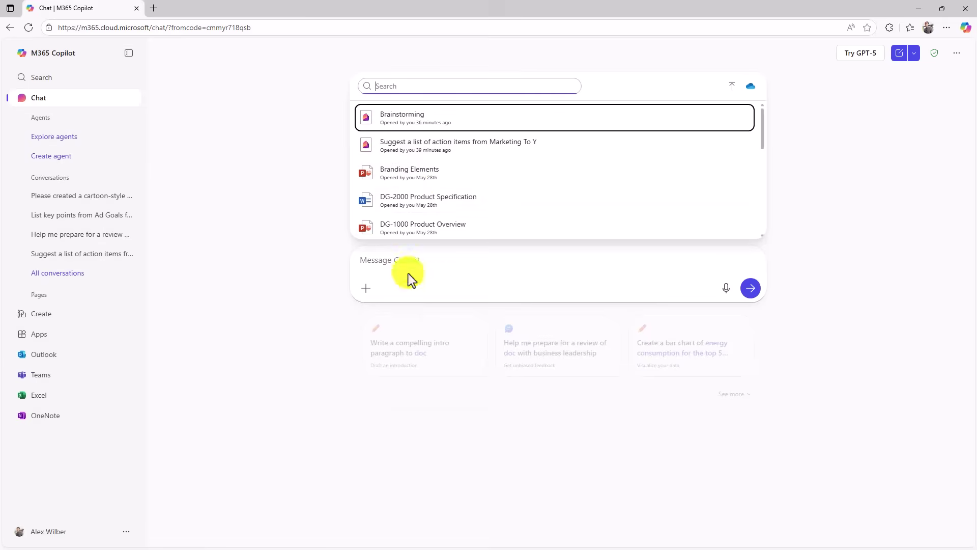
click(390, 261)
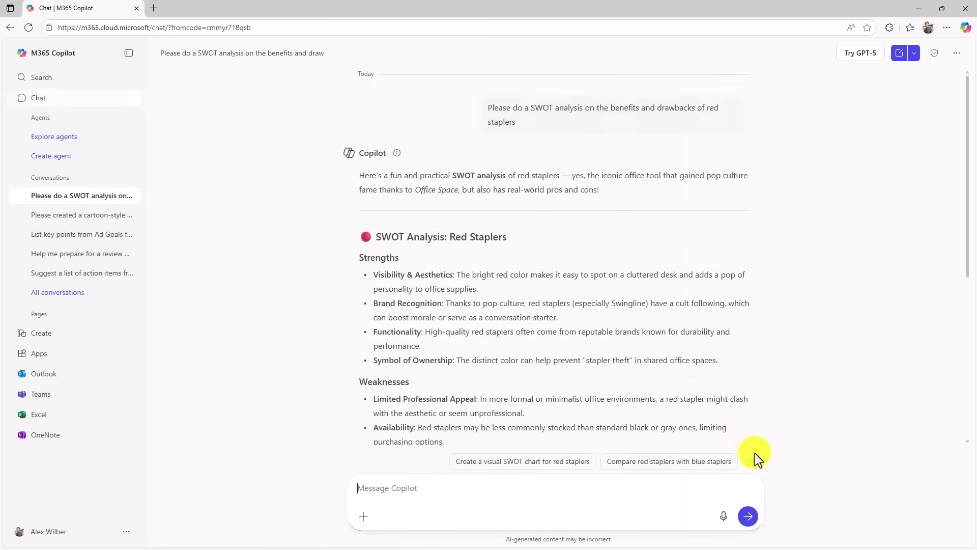
click(751, 462)
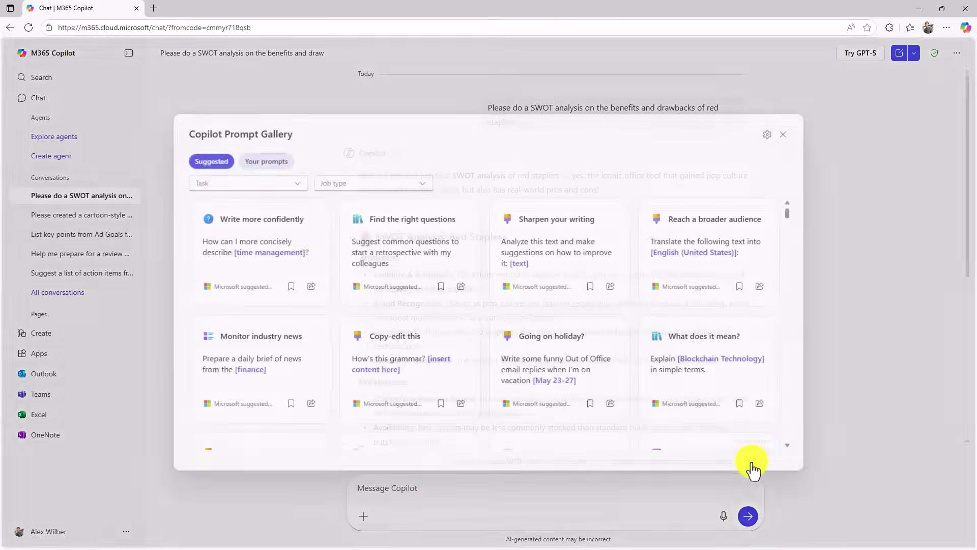
scroll(513, 306, down, 8)
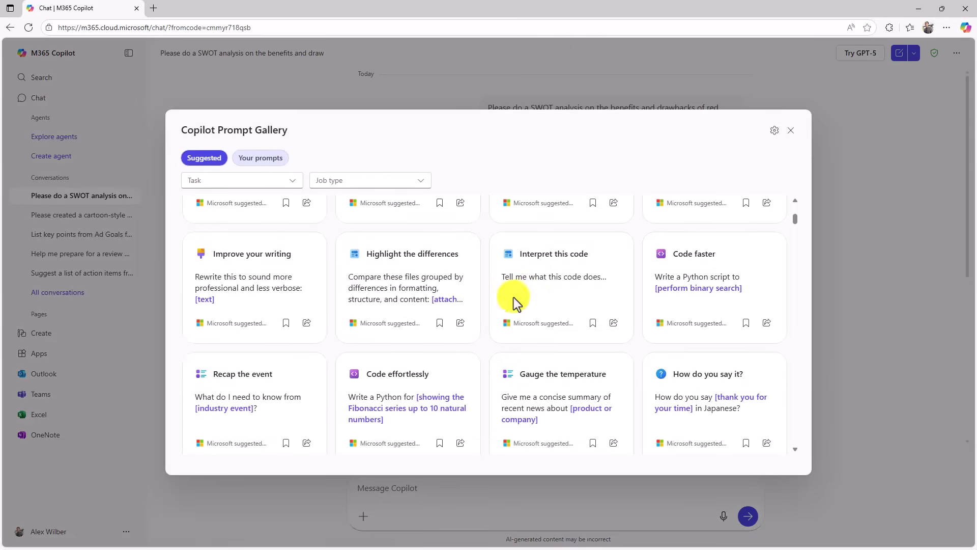
scroll(513, 319, down, 3)
scroll(490, 306, down, 6)
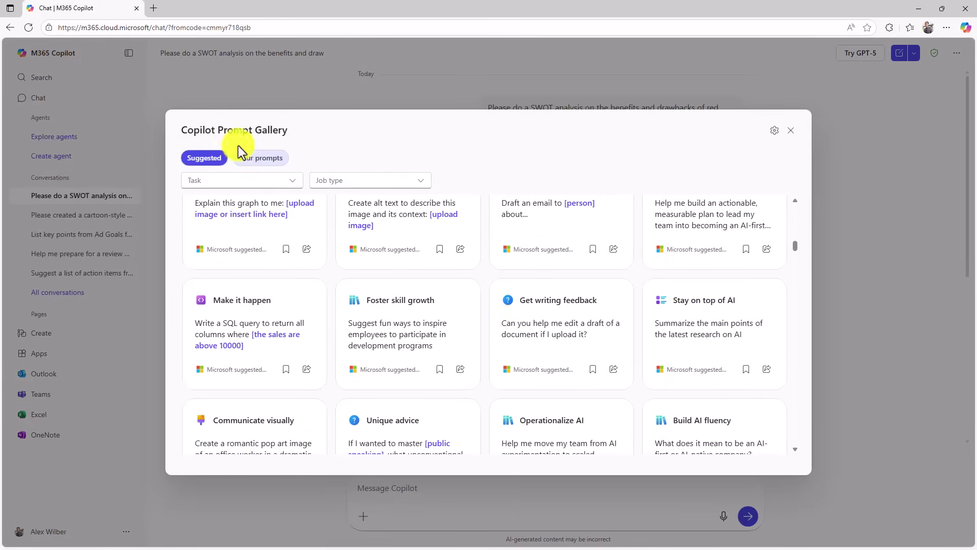
click(269, 160)
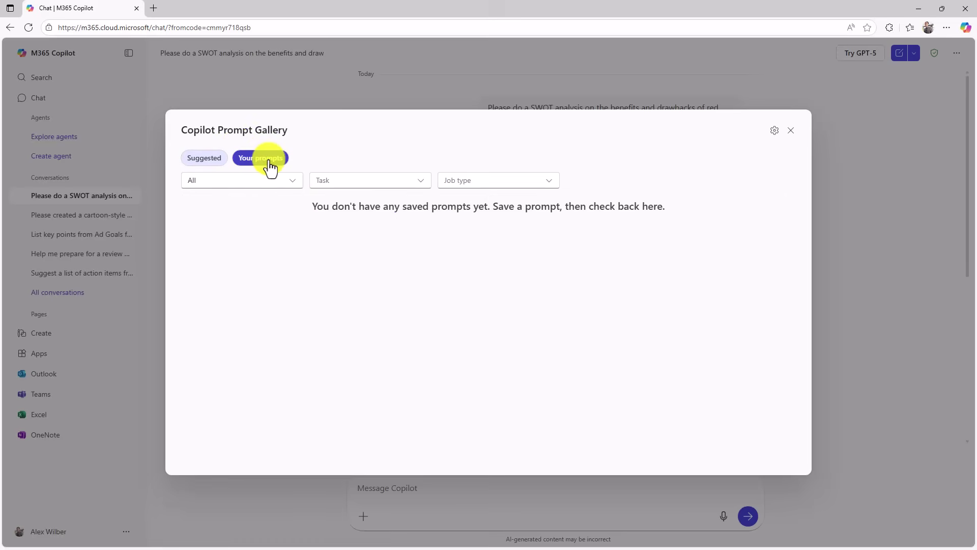
click(204, 158)
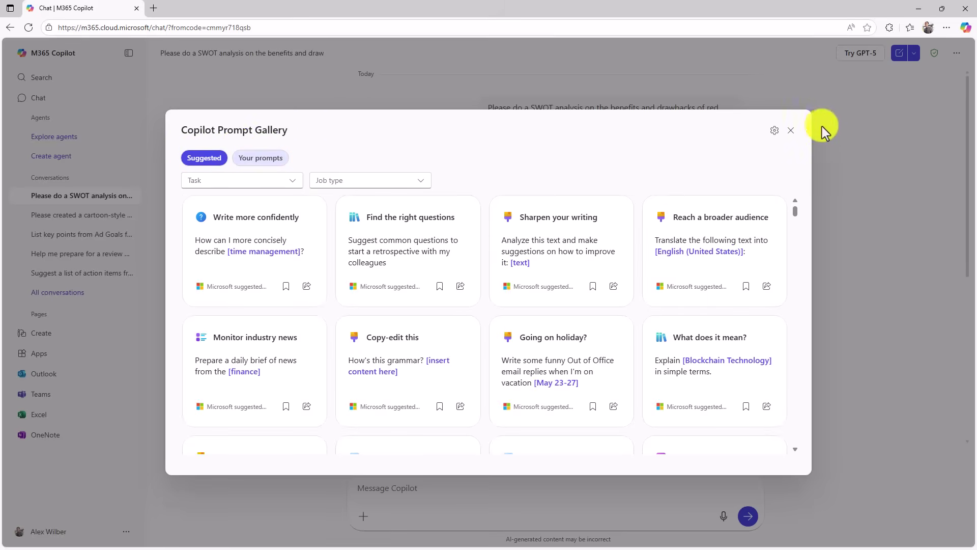
Close the prompt gallery, open the Ad Goals key-points chat, and delete the cartoon-image chat
click(791, 133)
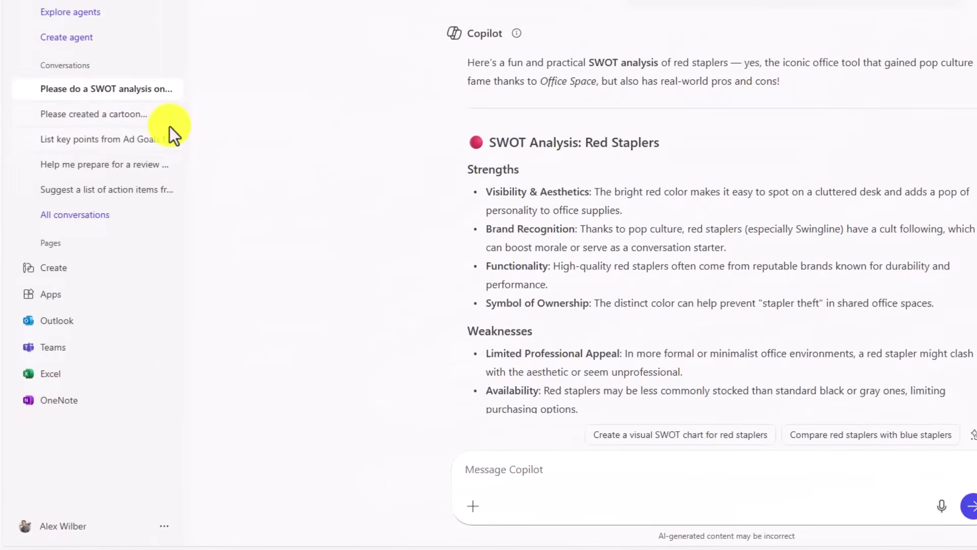
click(129, 137)
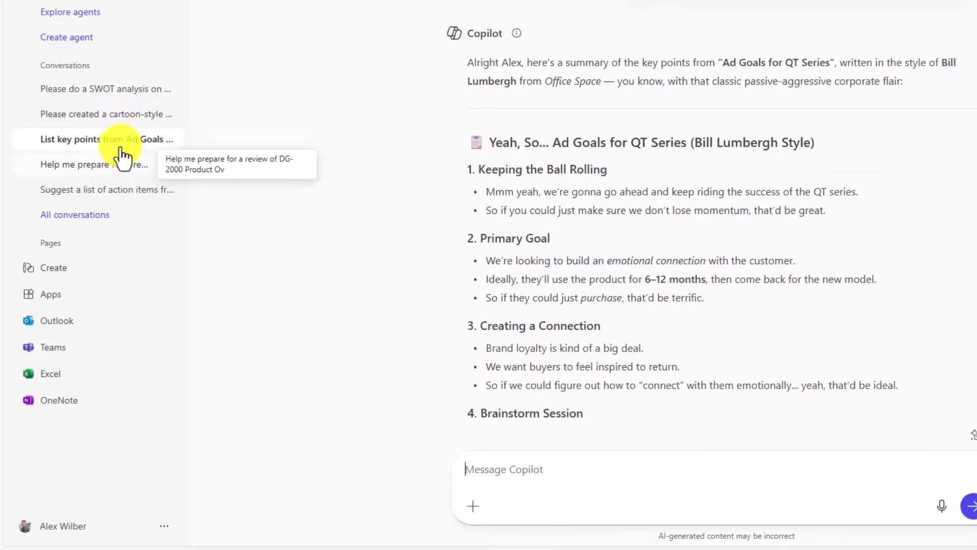
click(171, 114)
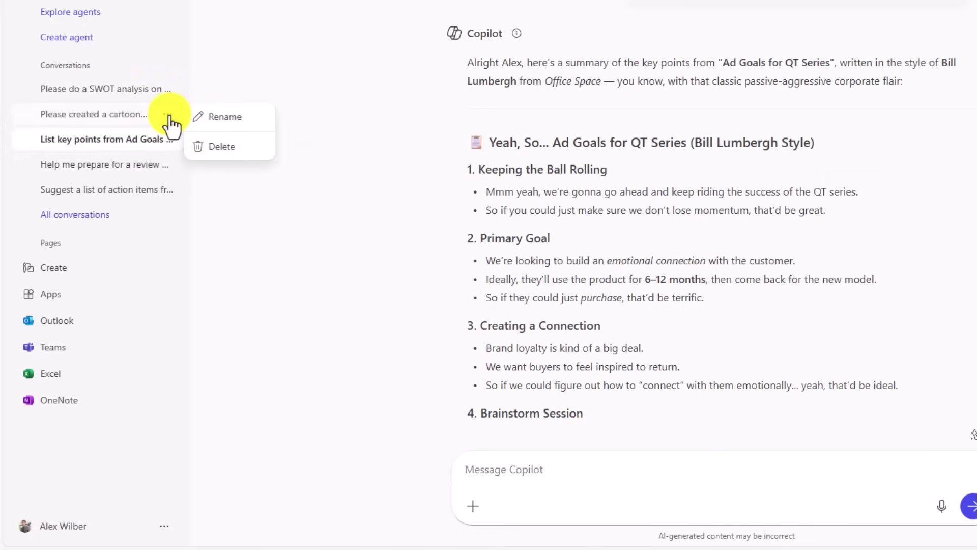
click(219, 147)
click(718, 258)
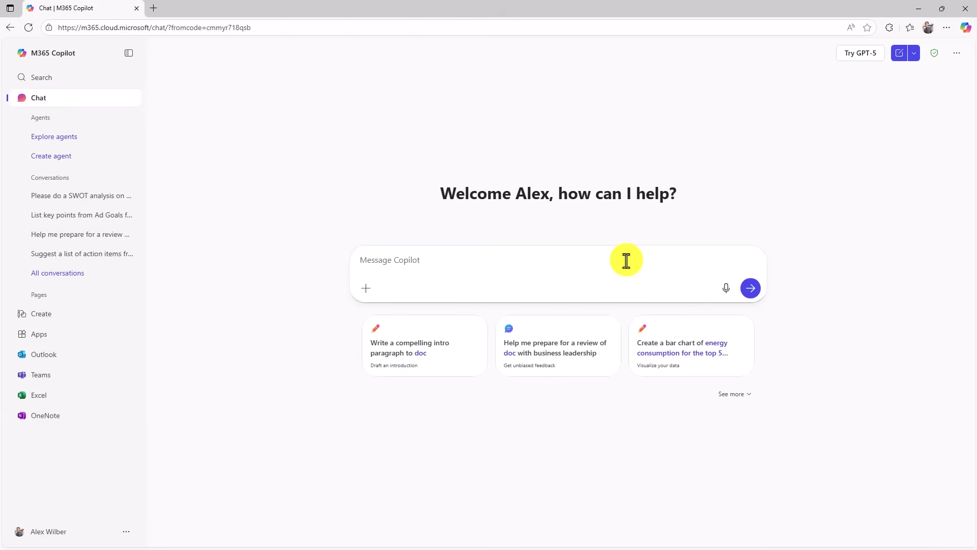
Have Copilot remember your IniTech assistant-to-the-regional-manager role focused on TPS Reports, and review saved memories
text(I work at IniTech as the assistant to the regional manager. I focus on TPS Reports. Please)
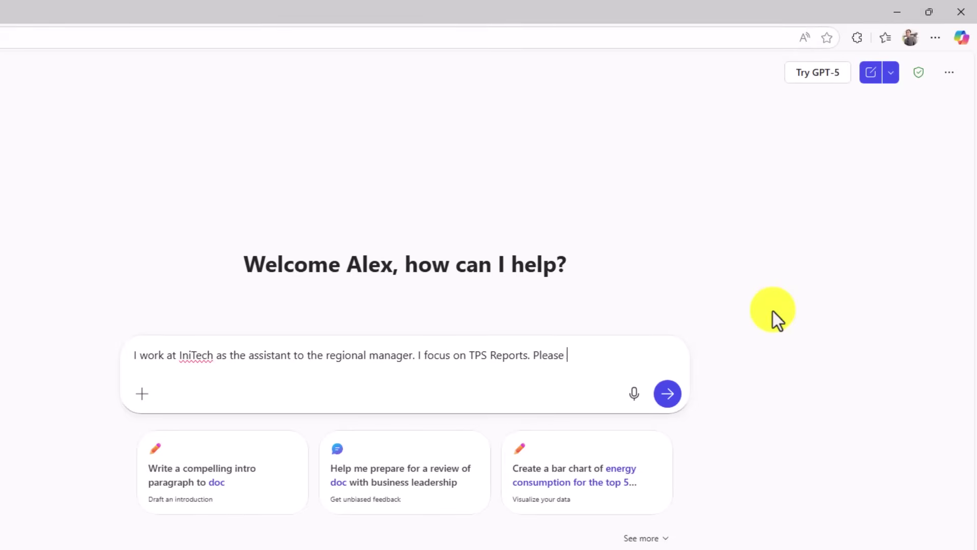
text(add to memory)
key(Return)
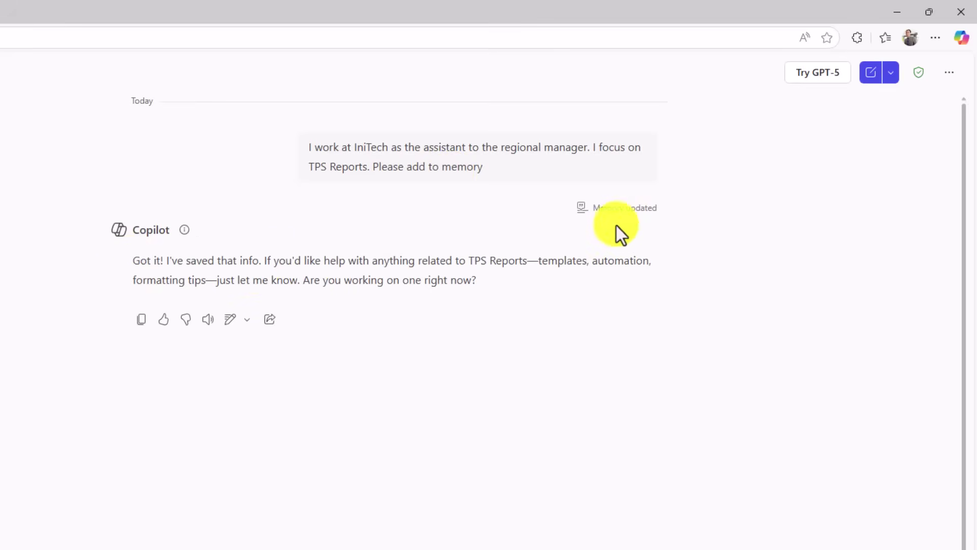
click(622, 209)
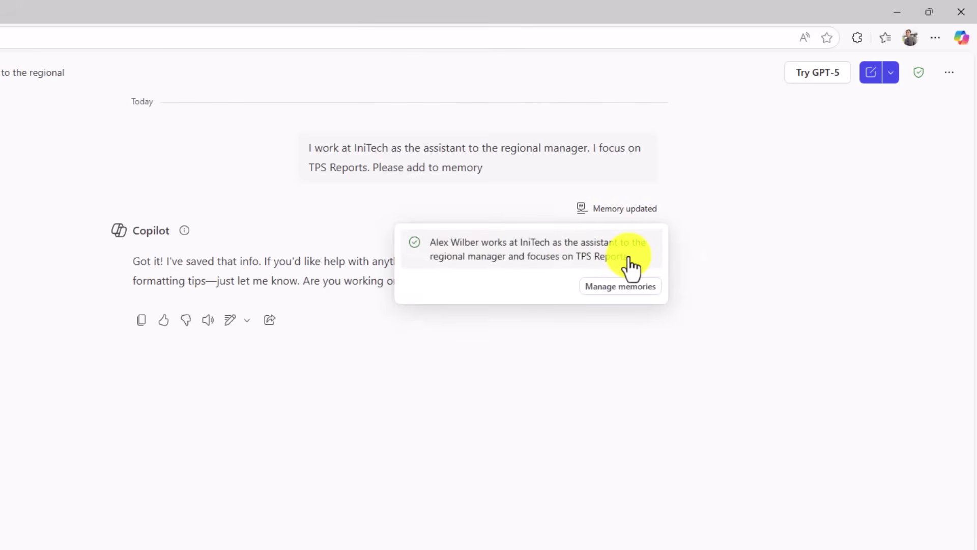
click(622, 287)
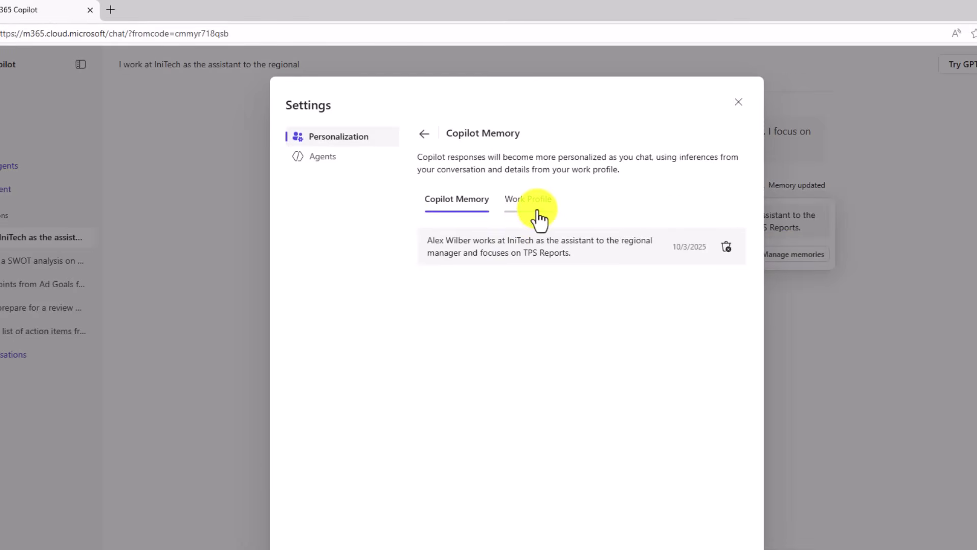
click(734, 105)
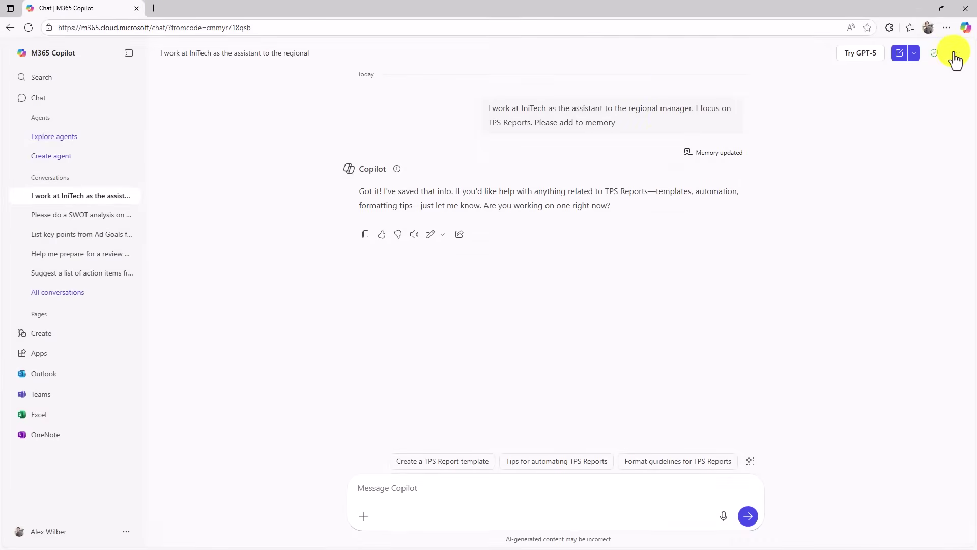
Save custom instructions to reply like Bill Lumbergh with Office Space references, noting TPS Reports and red staplers
click(956, 56)
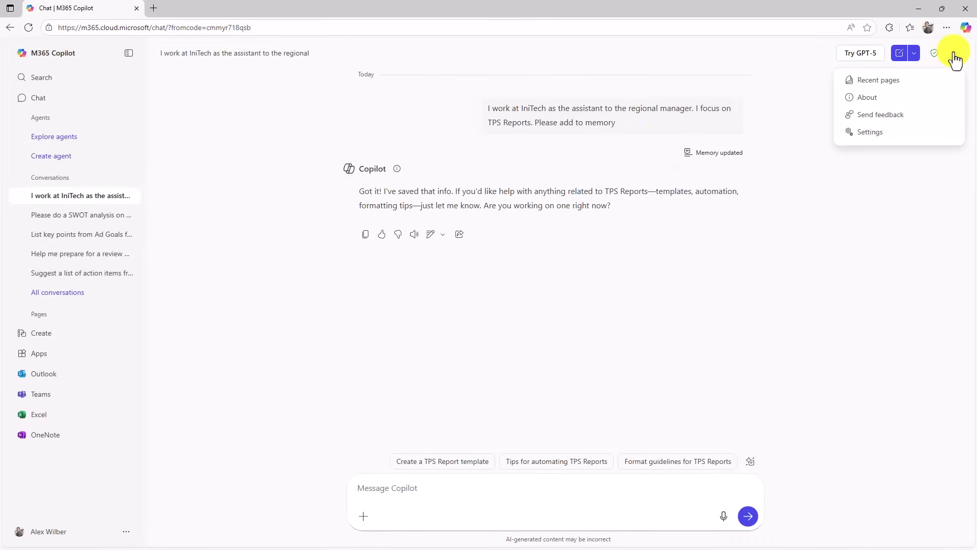
click(875, 133)
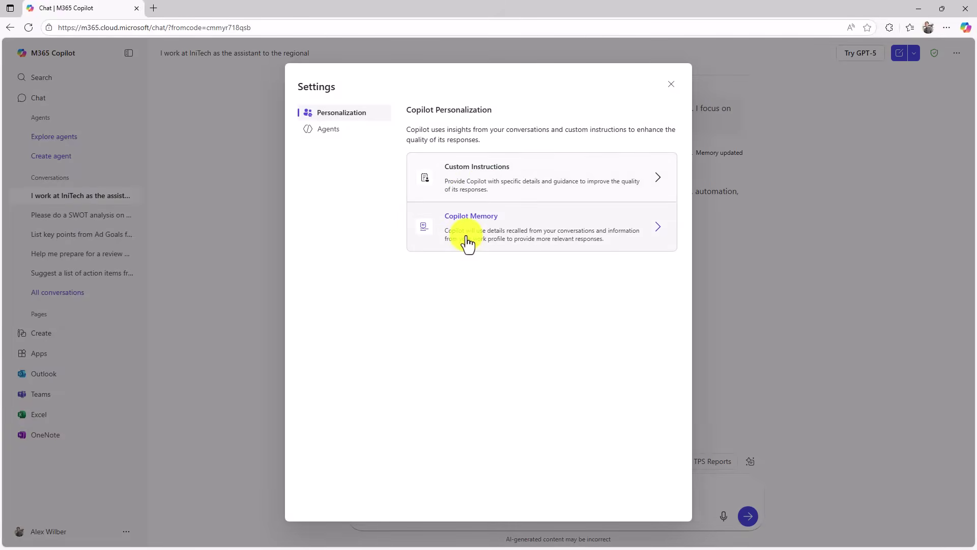
click(487, 187)
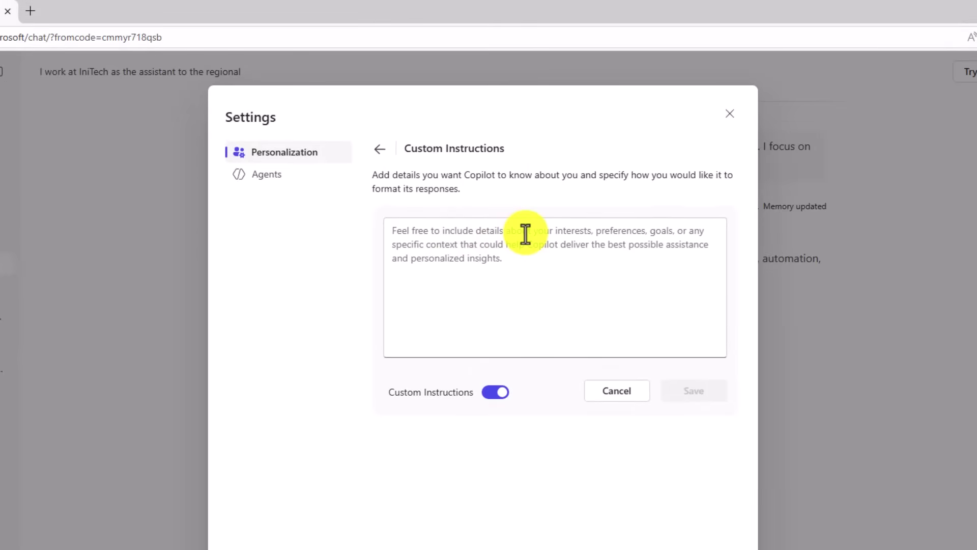
click(526, 234)
text(I'm really interested in TPS Reports, Red Staplers, and making my boss happy.  Please respond in the style of Bill Lumbergh for all answers, and throw in Office Space references for every response.)
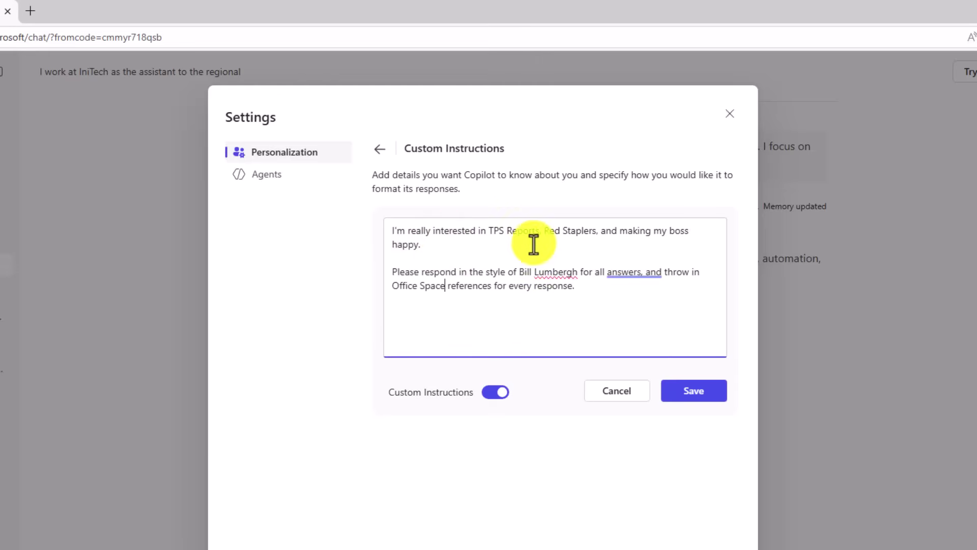
drag(396, 271, 605, 309)
click(585, 309)
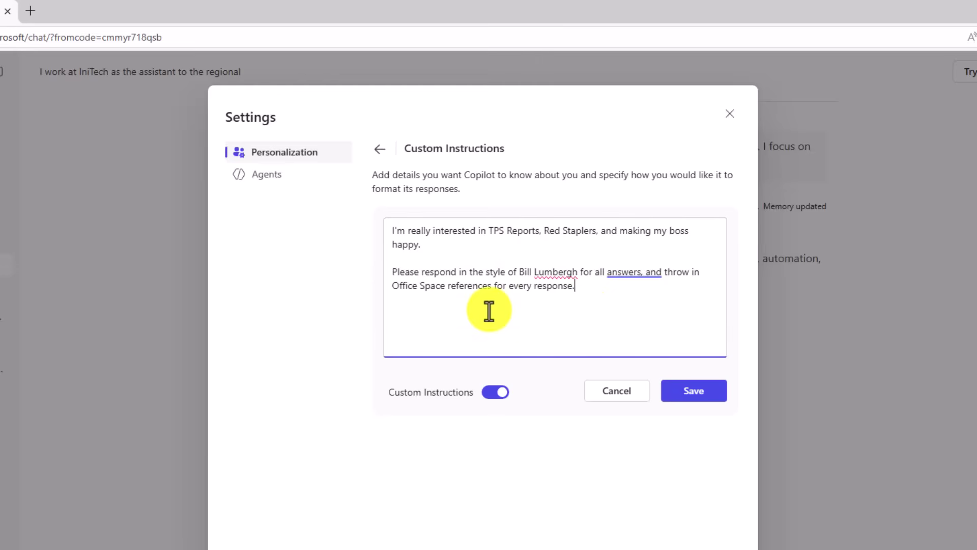
click(695, 391)
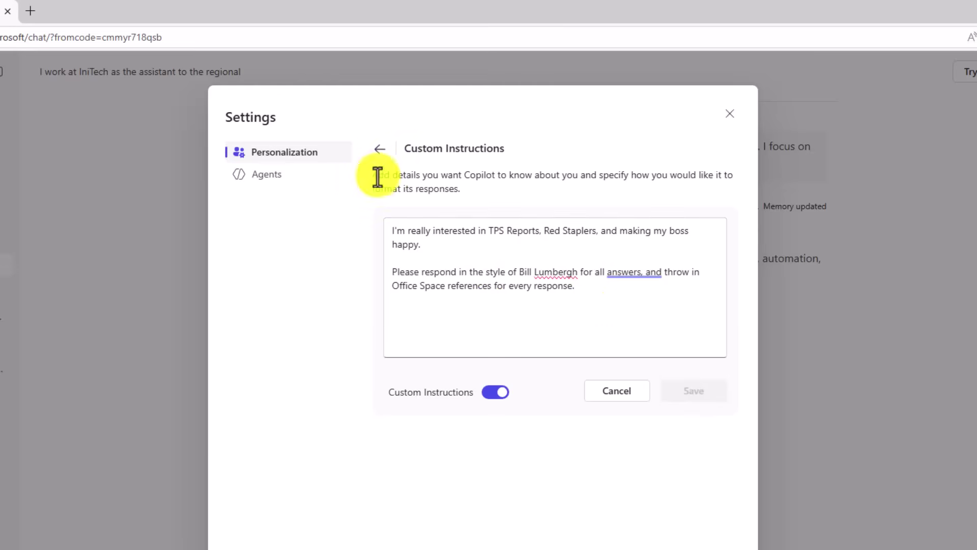
click(380, 149)
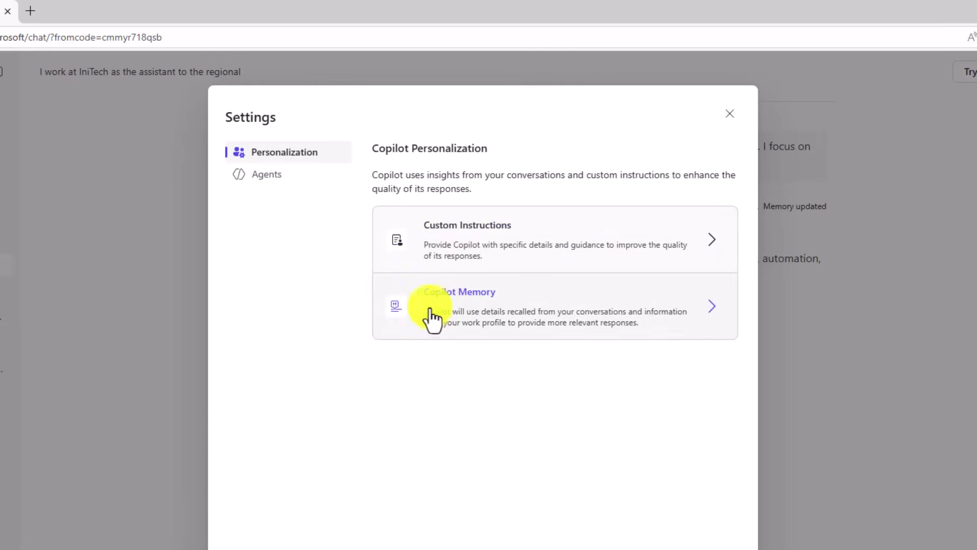
Send the pasted request for Copilot to remember your birthday and view the memory update
click(730, 113)
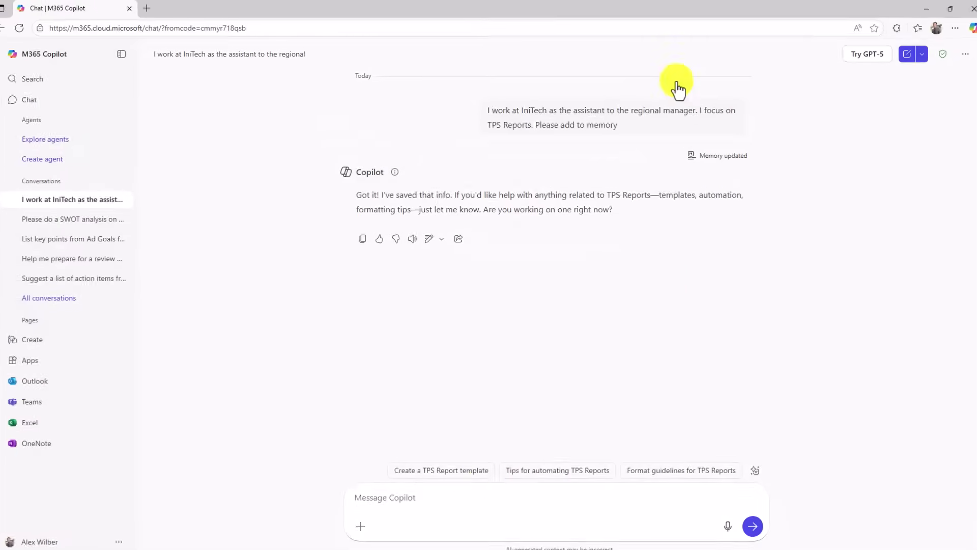
click(435, 489)
text(My birthday in November 5th - please add to memory)
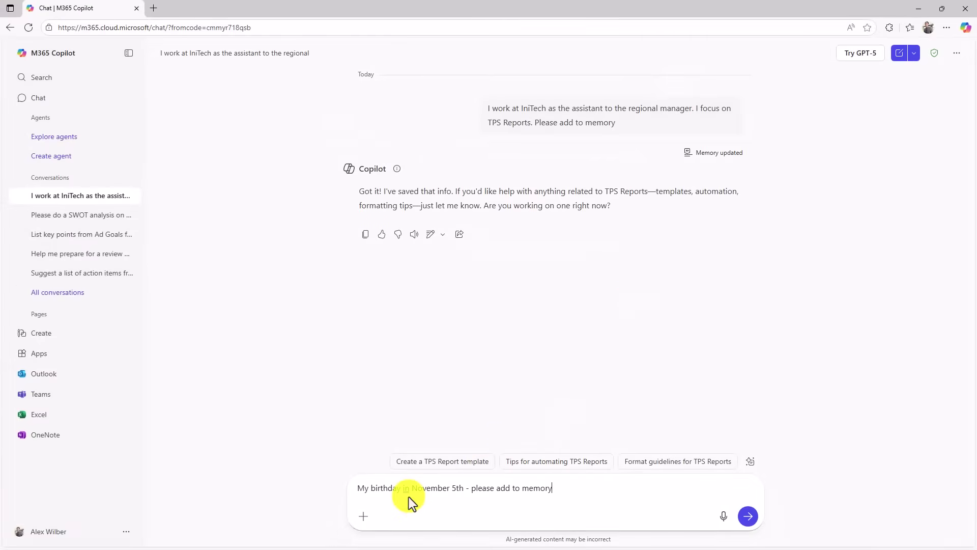
click(747, 515)
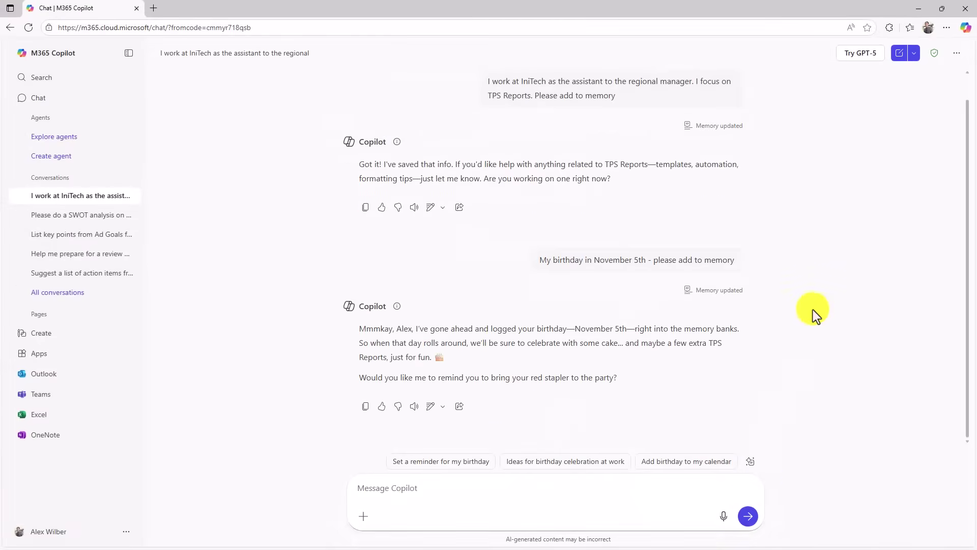
click(723, 291)
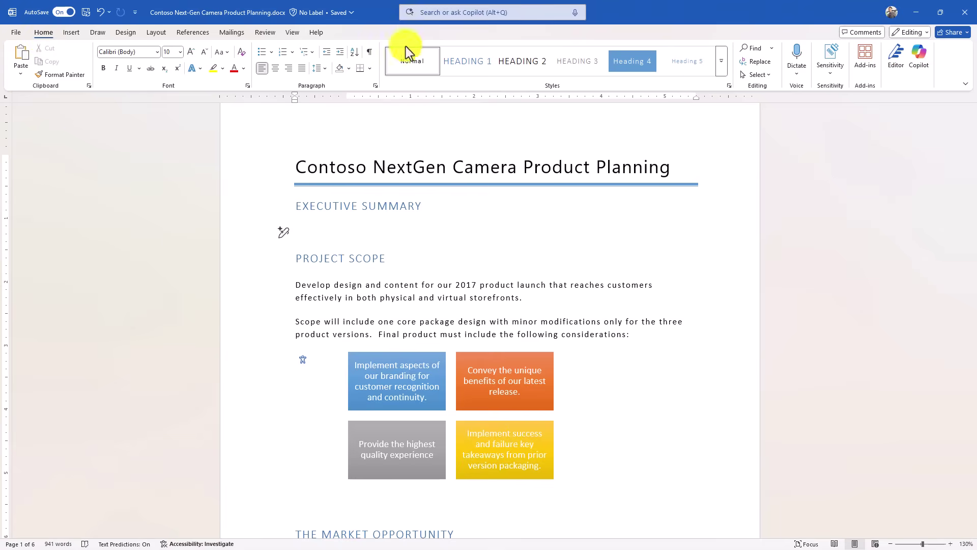
In Word's Copilot pane, ask Copilot to remember your preference for concise answers and check the saved memory
click(924, 65)
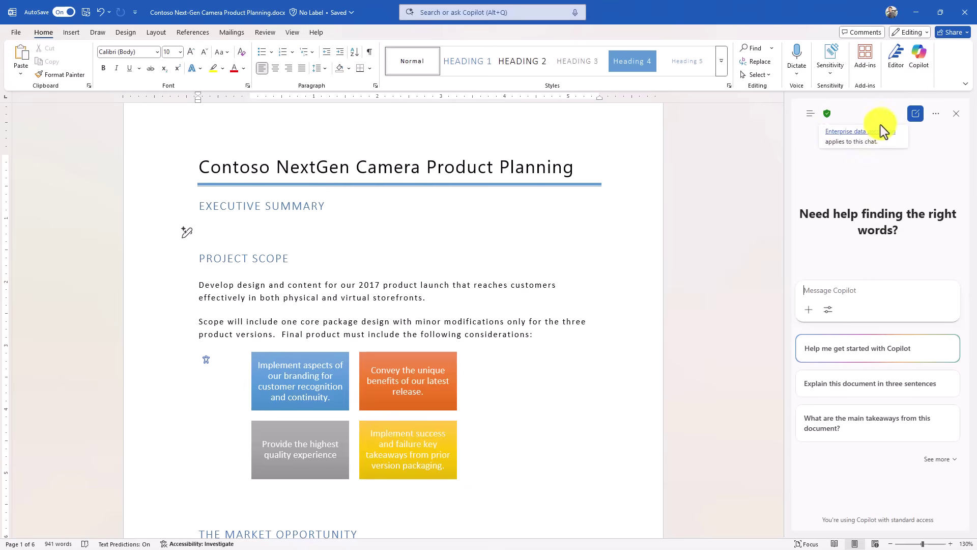
mouse_move(829, 115)
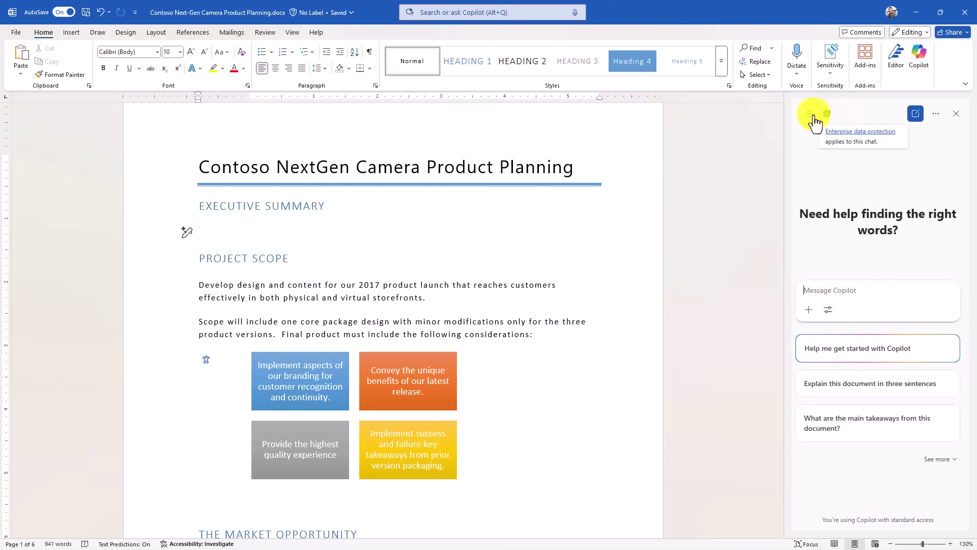
click(810, 115)
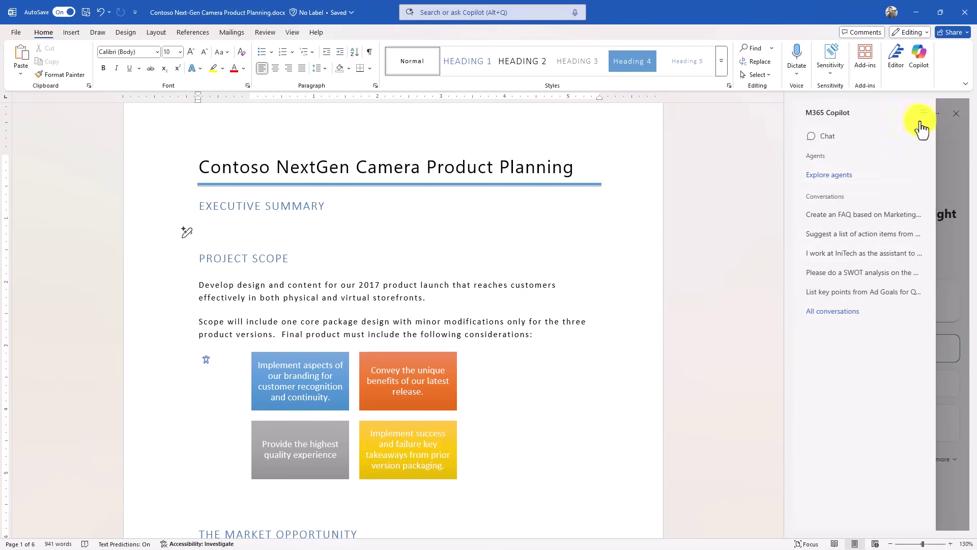
click(950, 137)
click(862, 289)
text(Please remember that I like things concise - please update memo)
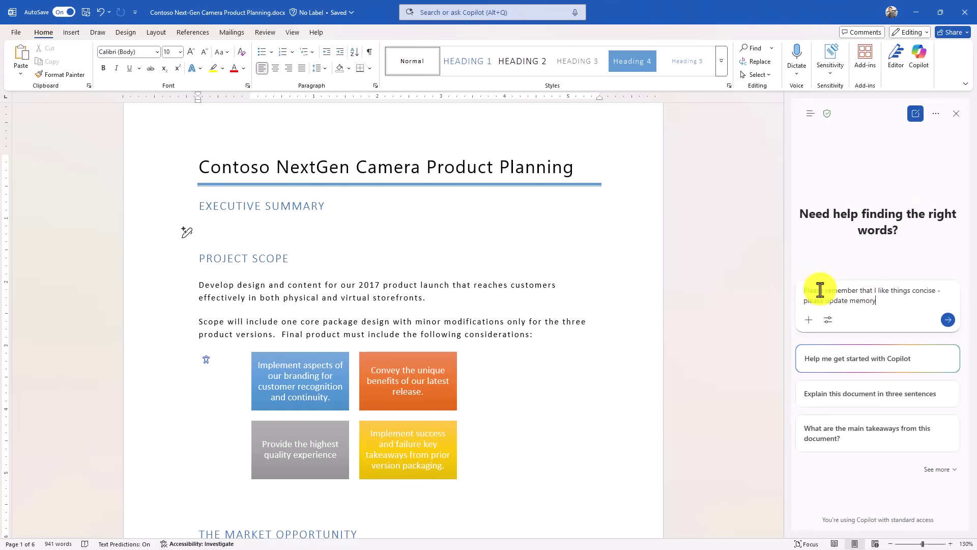
click(948, 320)
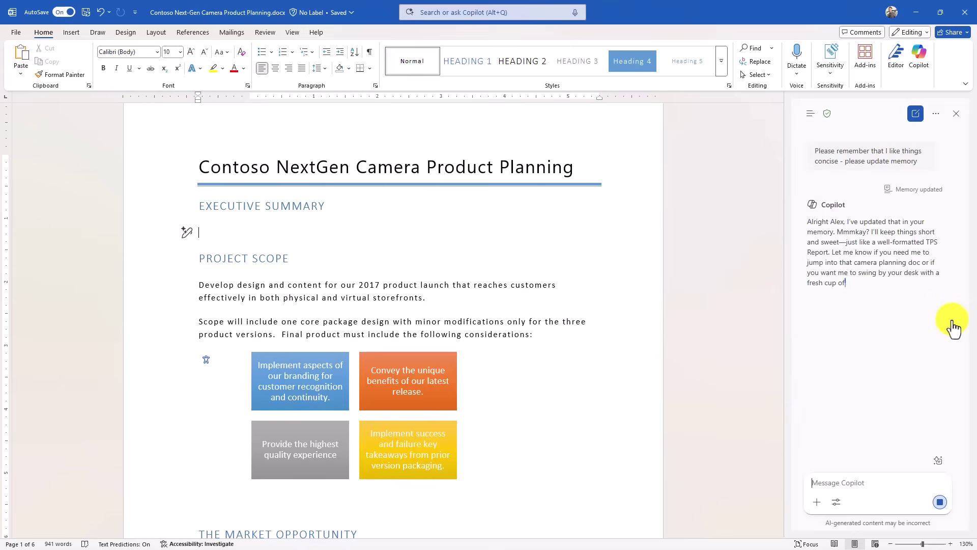
click(914, 206)
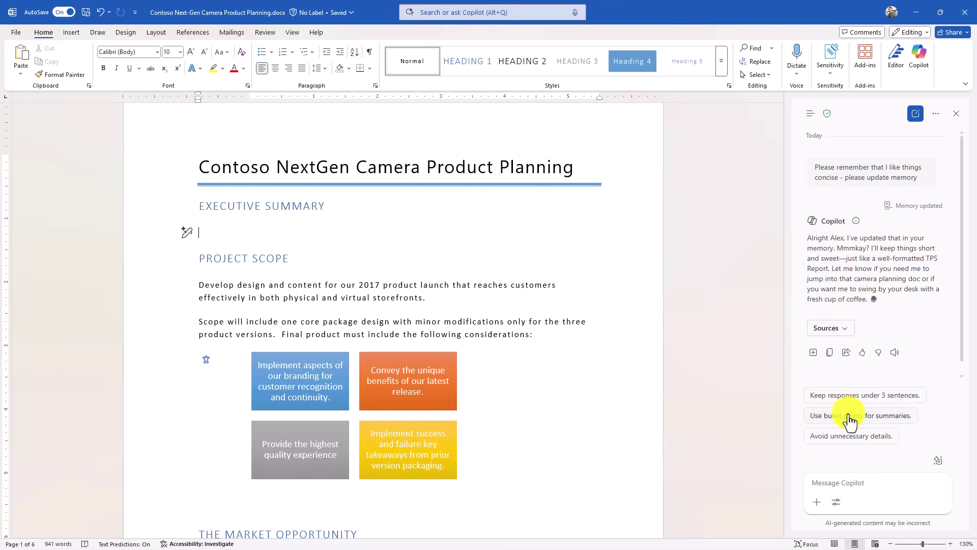
Ask Copilot for an executive summary of this document and paste its reply under EXECUTIVE SUMMARY
text(Give me an Executive summary of this document)
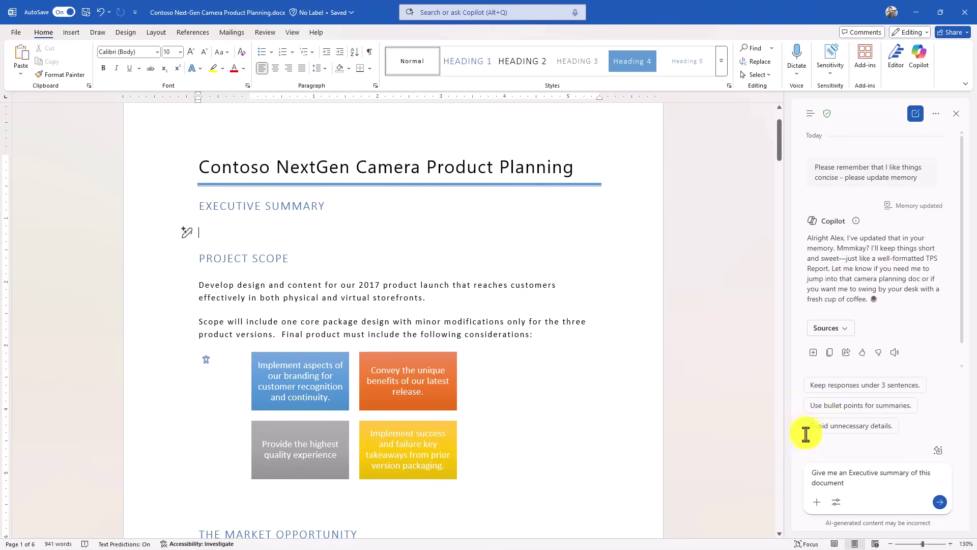
key(Return)
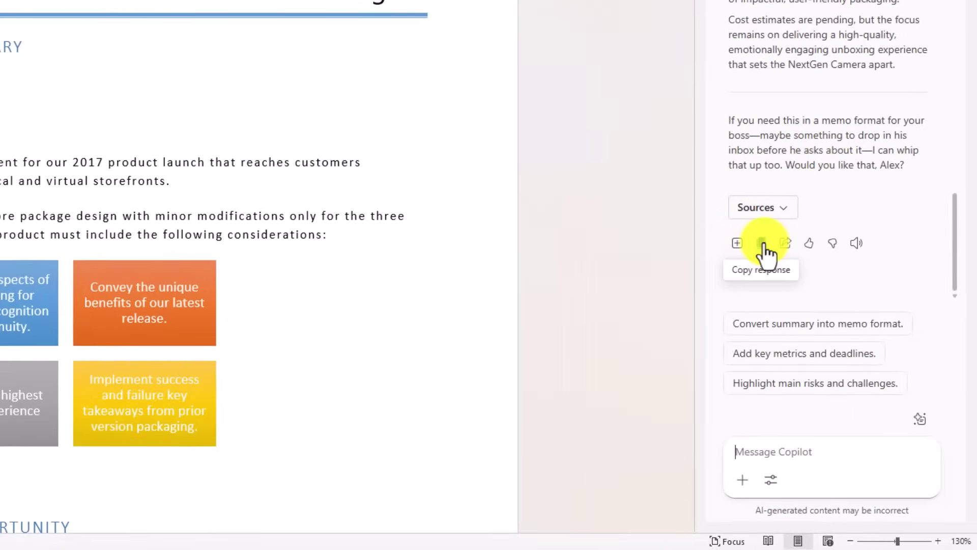
click(762, 243)
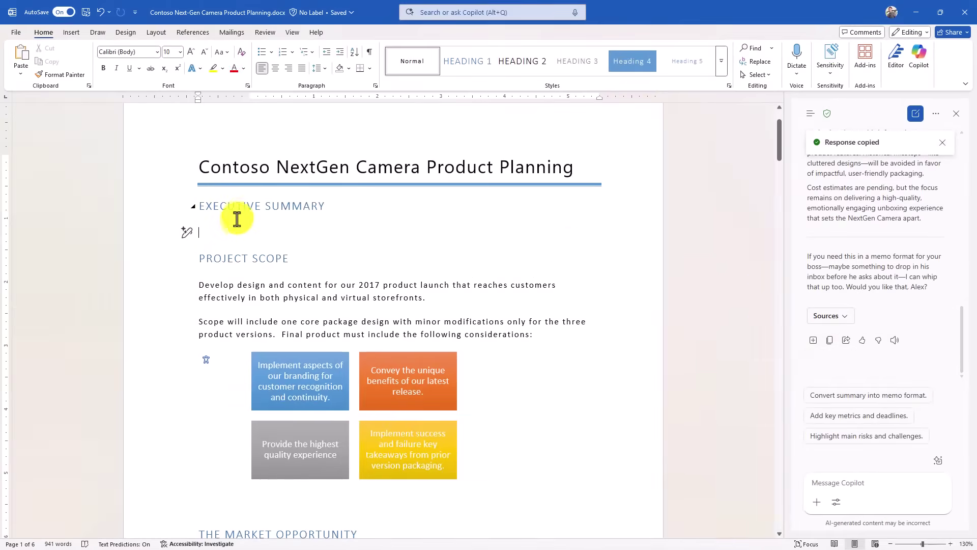
key(ctrl+v)
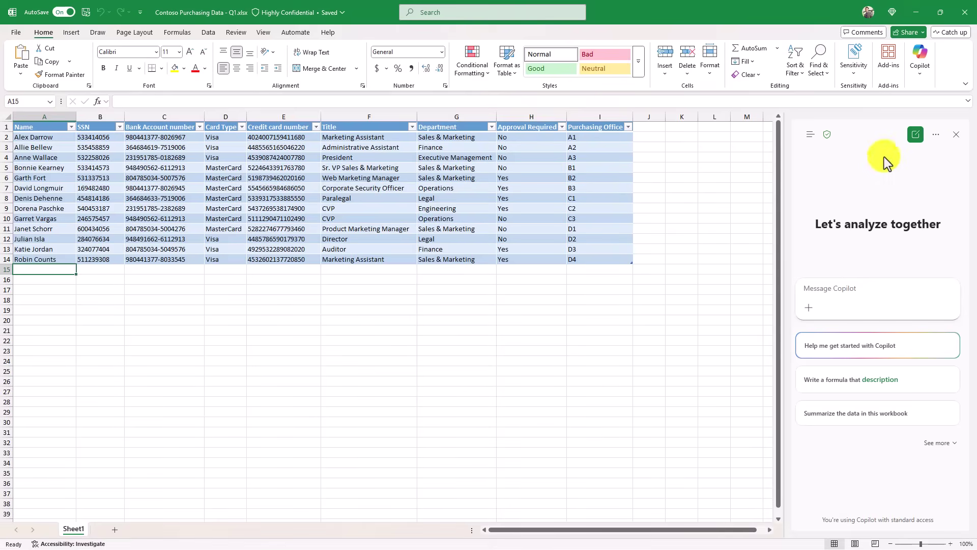
Have Excel's Copilot suggest three useful charts and paste the Card Type Usage pie chart at B17
click(917, 57)
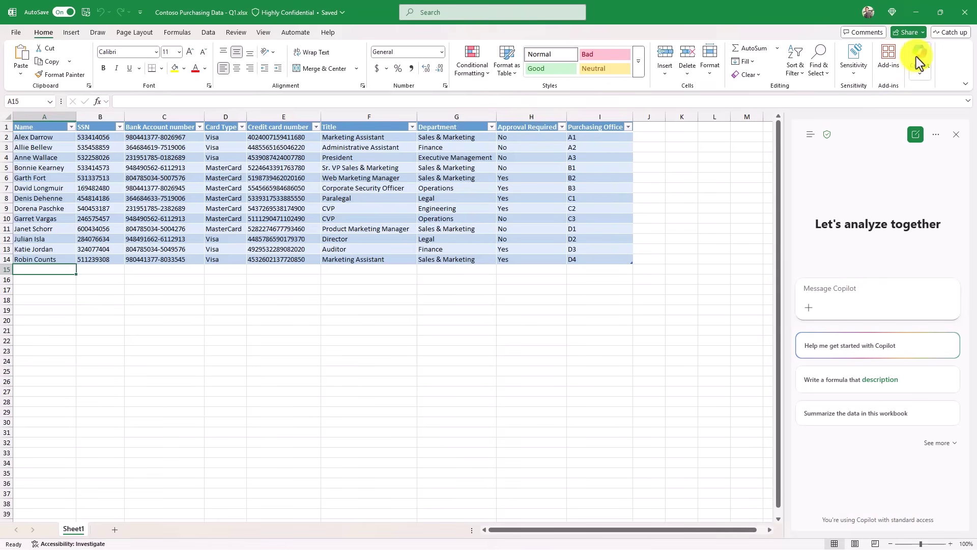
key(ctrl+v)
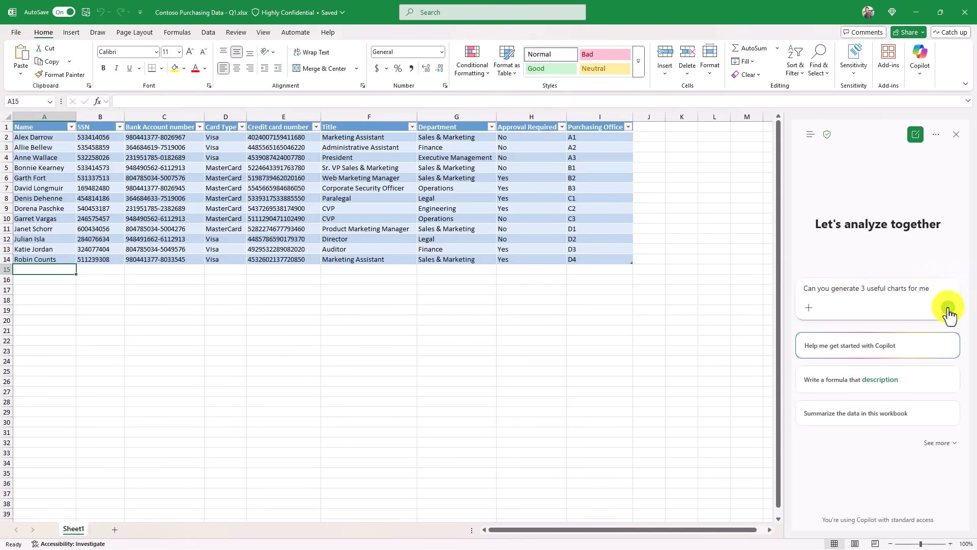
click(943, 307)
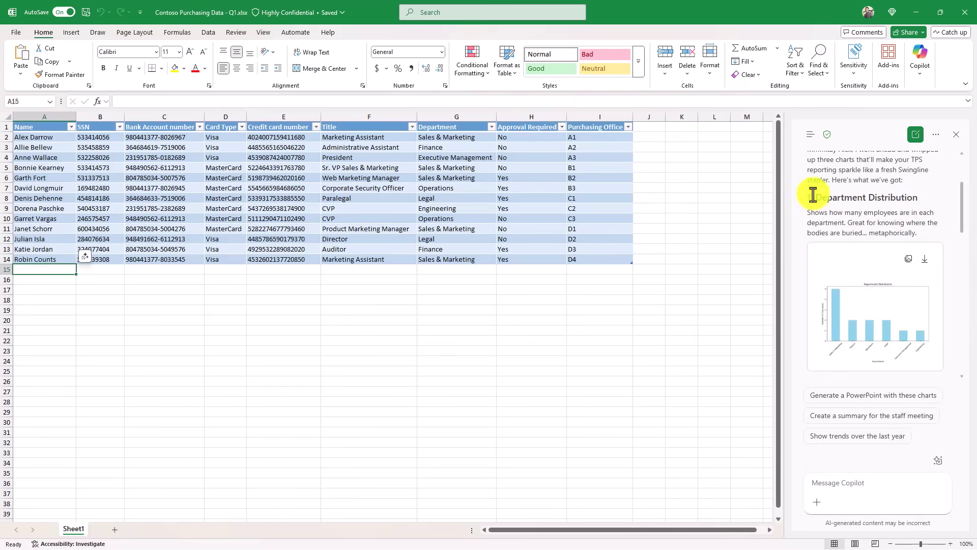
scroll(866, 239, down, 5)
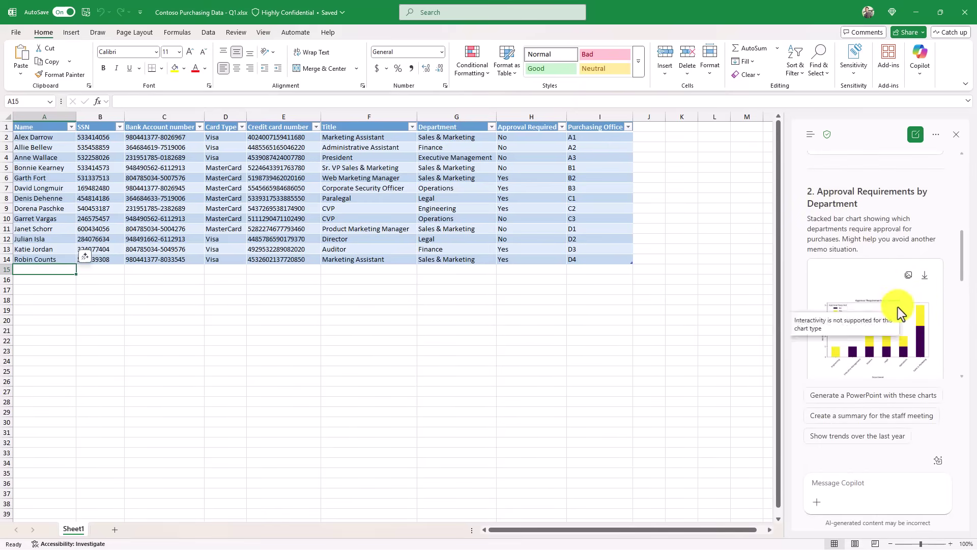
scroll(898, 307, down, 5)
scroll(898, 307, down, 5)
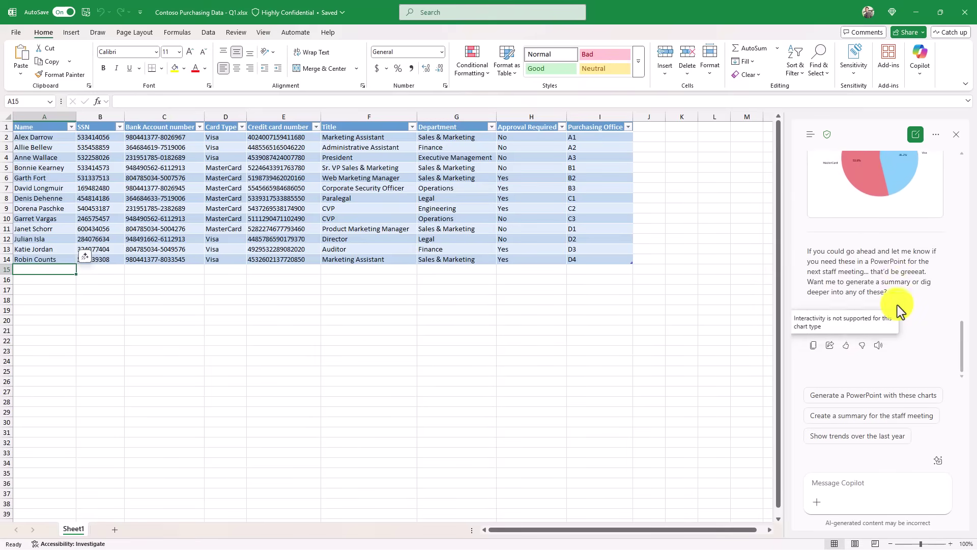
scroll(897, 232, up, 3)
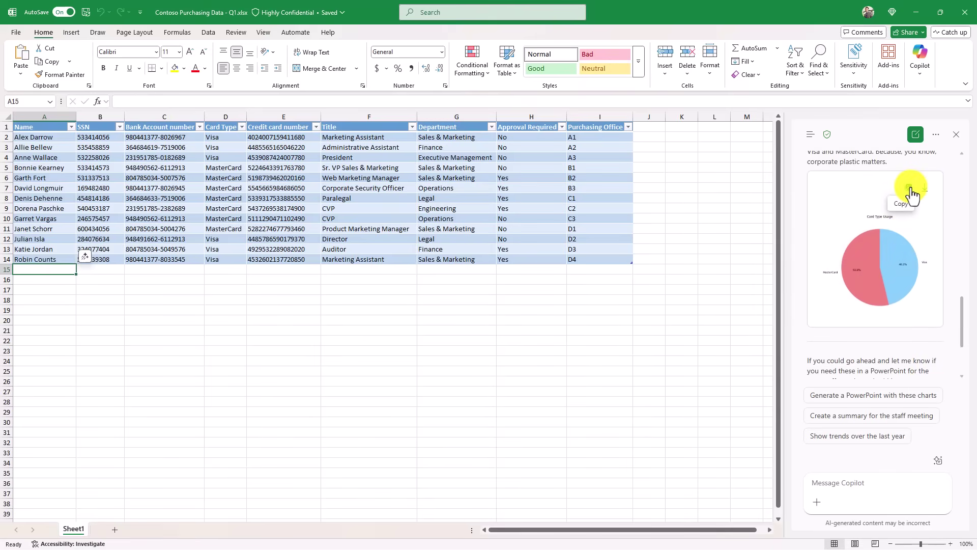
click(79, 293)
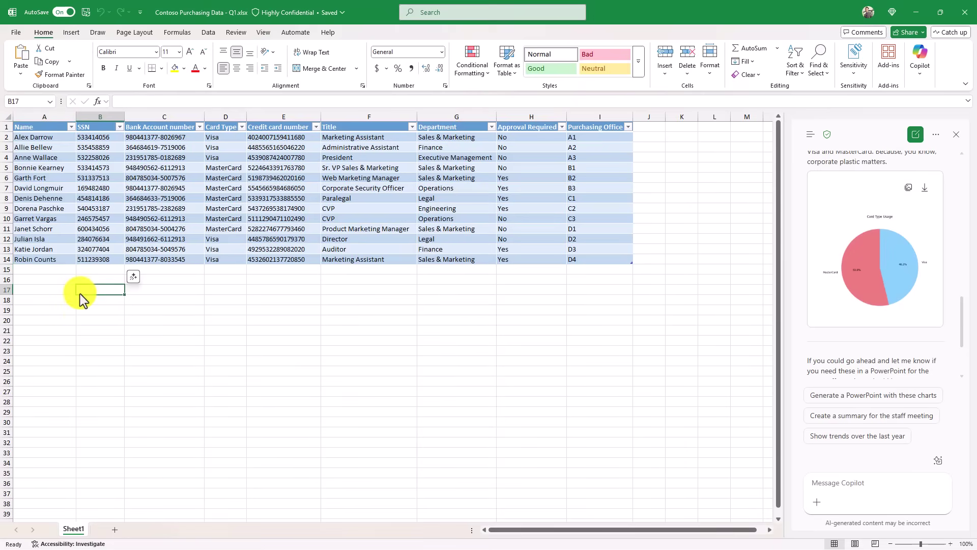
key(ctrl+v)
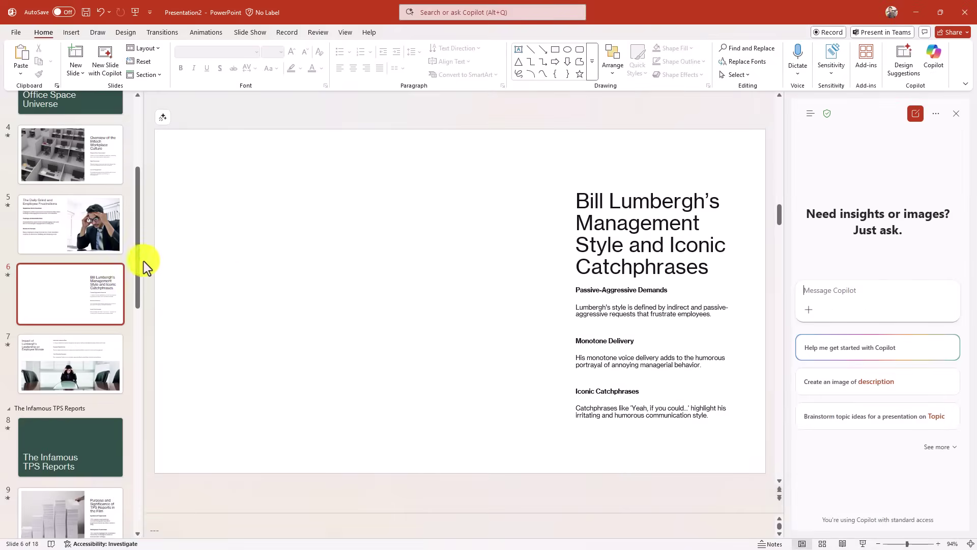
Generate a Bill Lumbergh image with Copilot and place it on slide 6, left of the text
scroll(113, 250, up, 4)
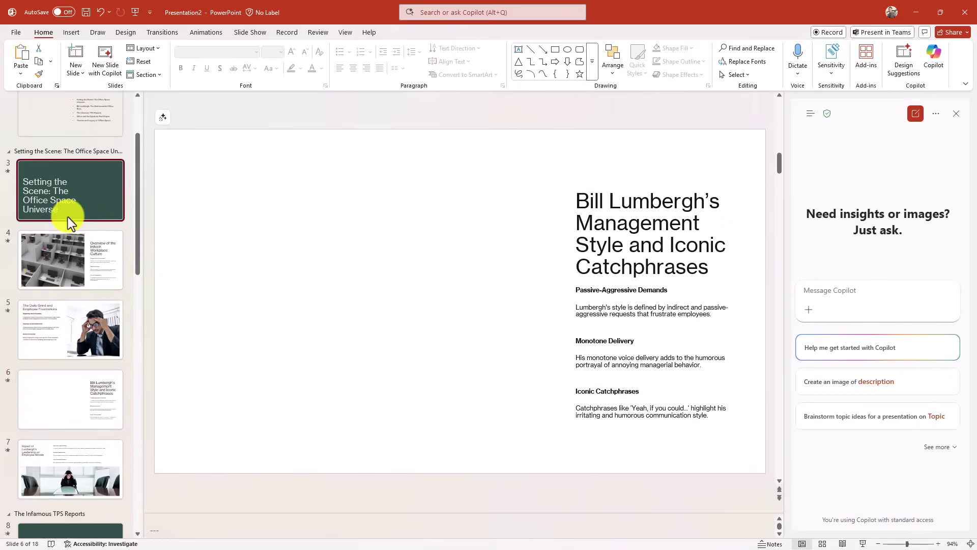
click(68, 218)
scroll(154, 295, down, 3)
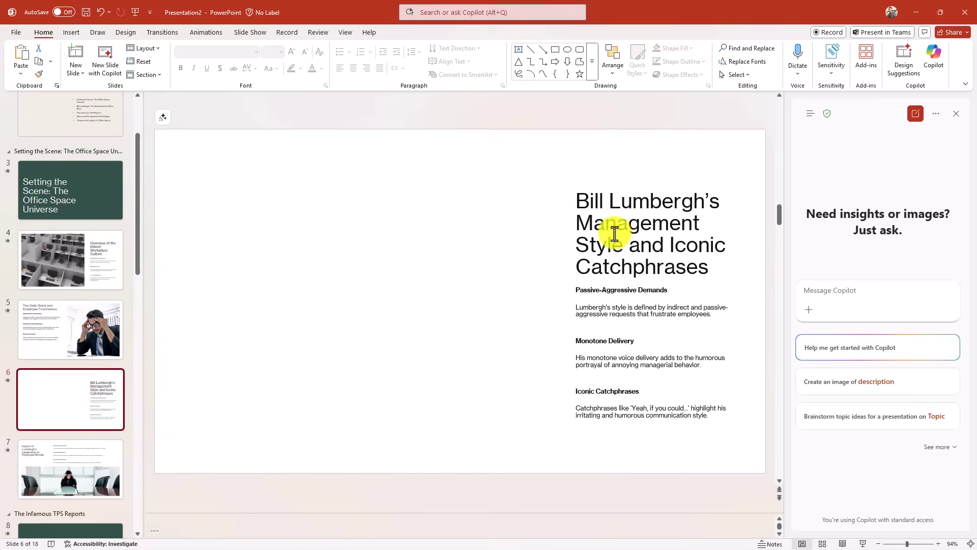
click(832, 292)
key(ctrl+v)
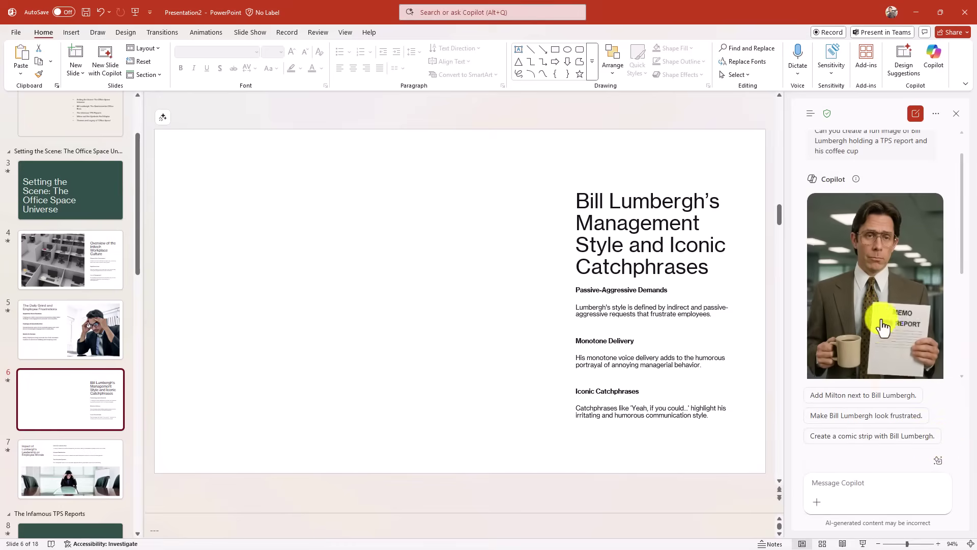
drag(886, 313, 383, 260)
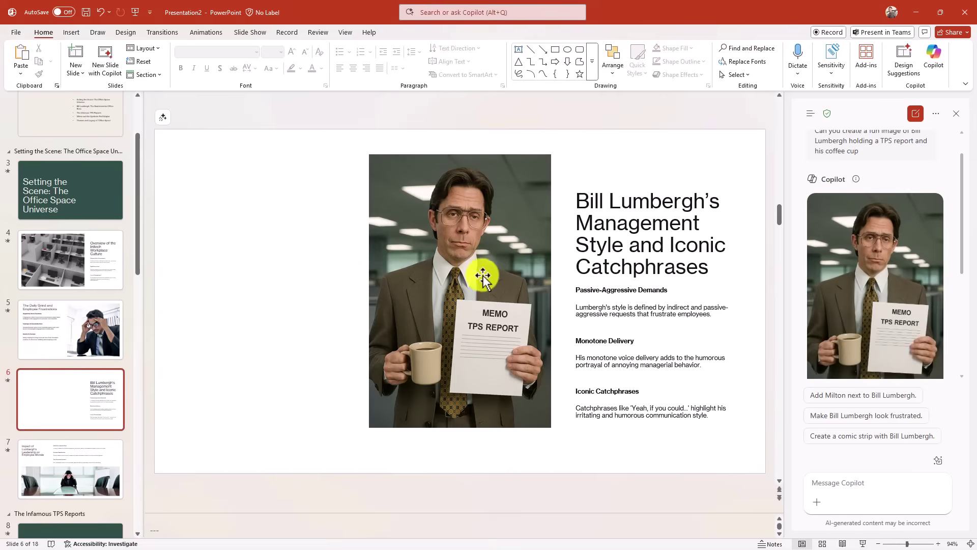
drag(484, 272, 392, 257)
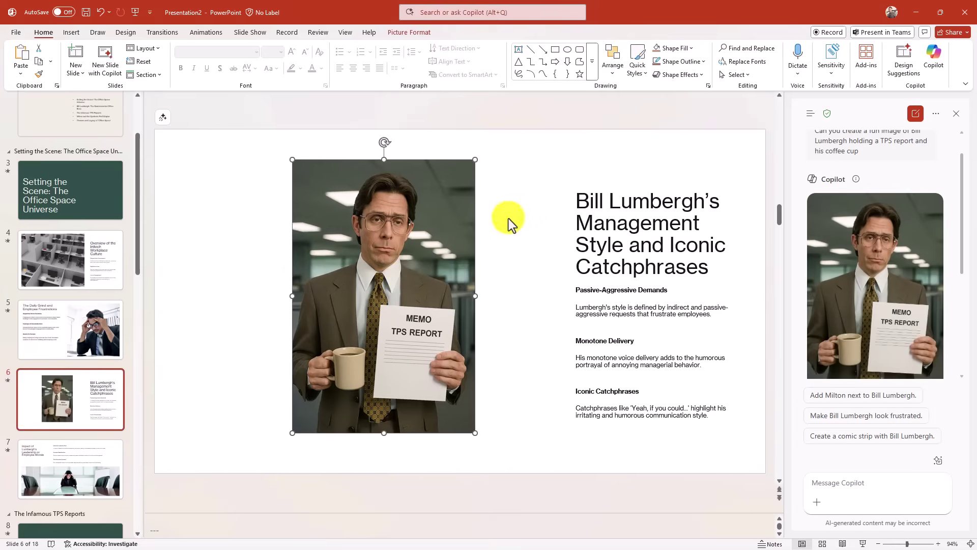
click(496, 233)
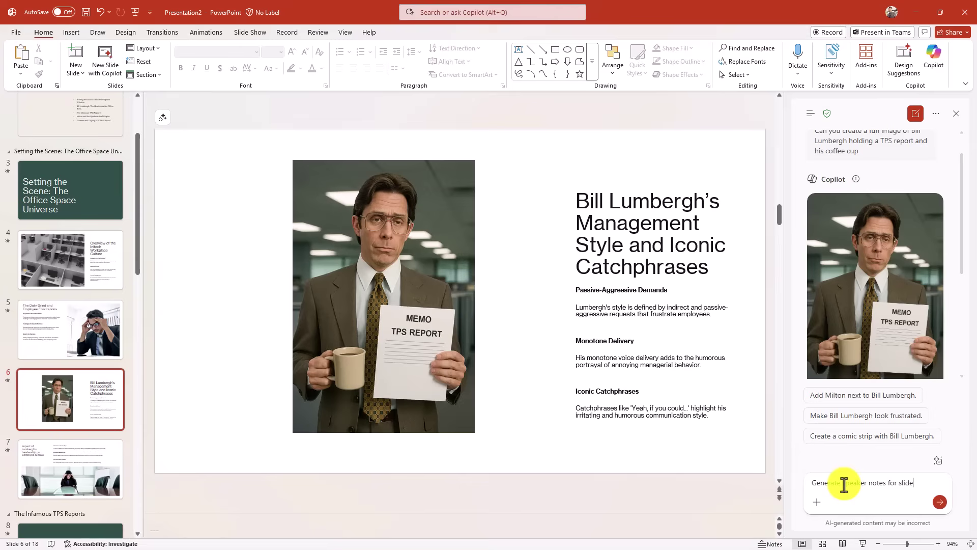
Have Copilot generate speaker notes for slide 6 and start editing them
click(939, 503)
scroll(823, 216, down, 2)
scroll(824, 216, down, 2)
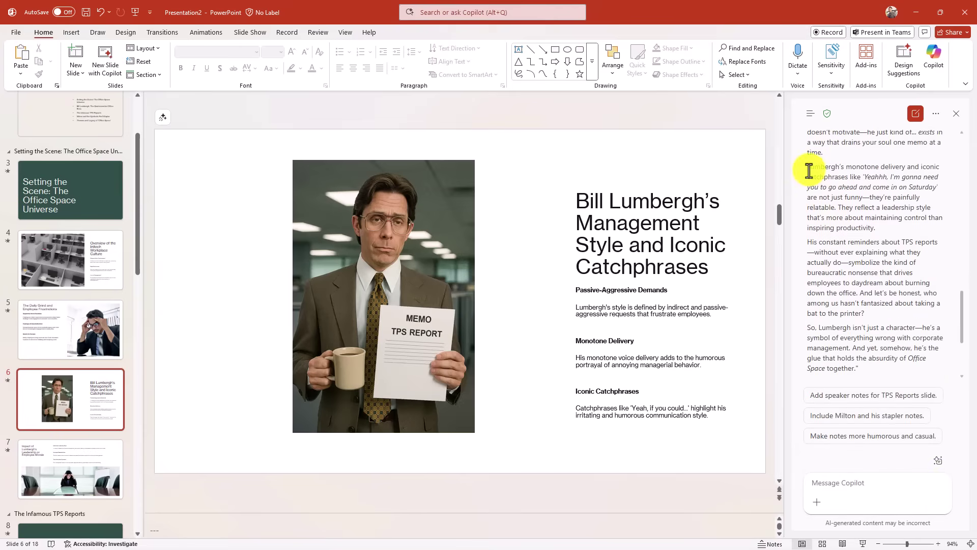
click(304, 524)
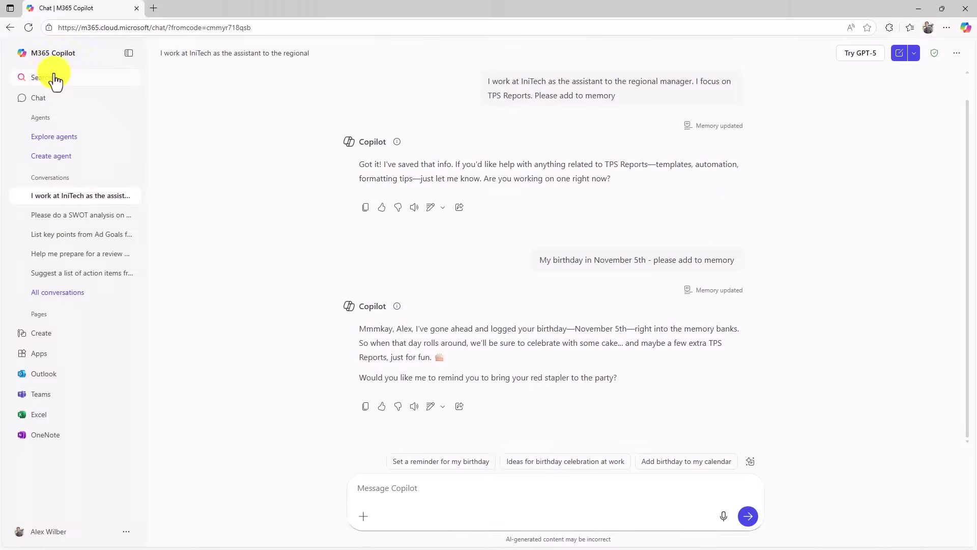
Go to Copilot's Search page and browse the recent files under Quick access
click(55, 79)
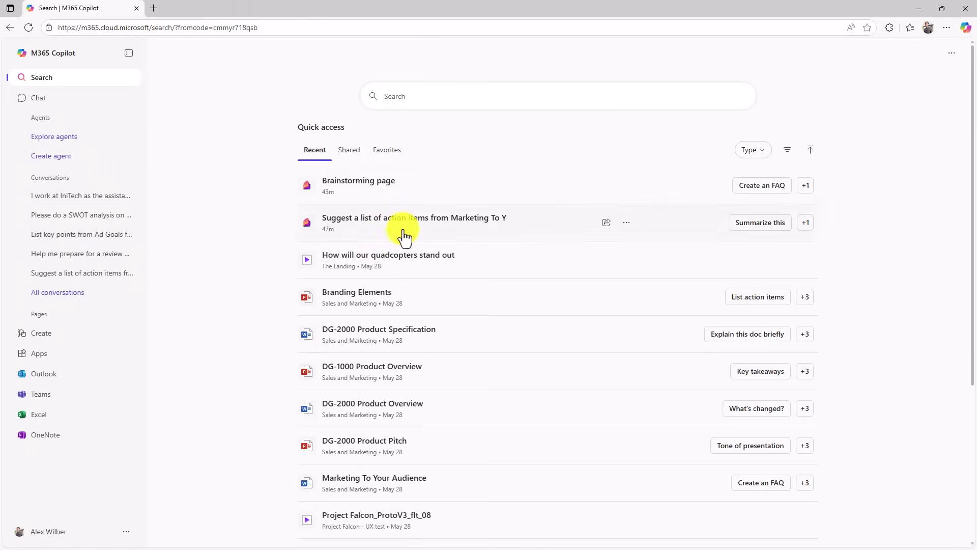
scroll(405, 238, down, 4)
scroll(397, 302, up, 4)
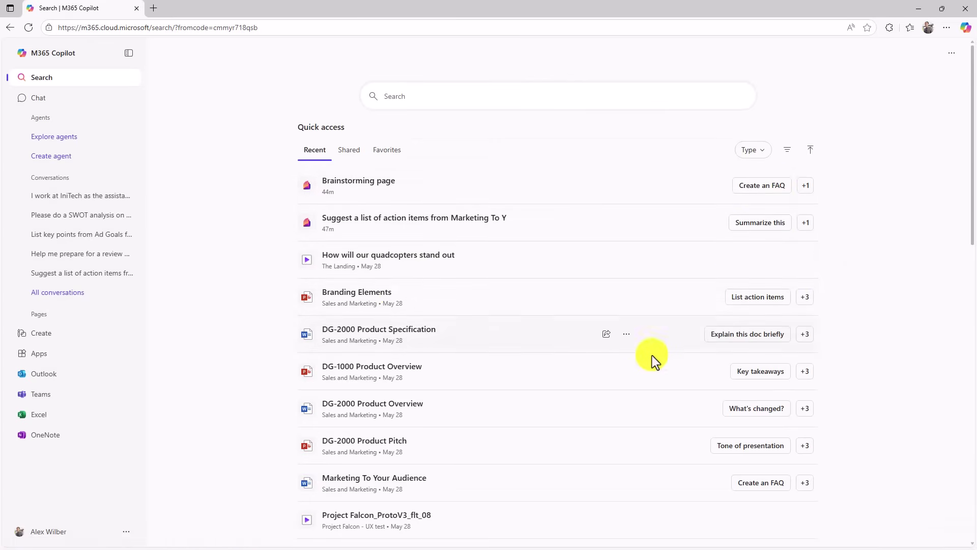
Ask Copilot for Branding Elements action items and read through its themed reply
click(758, 301)
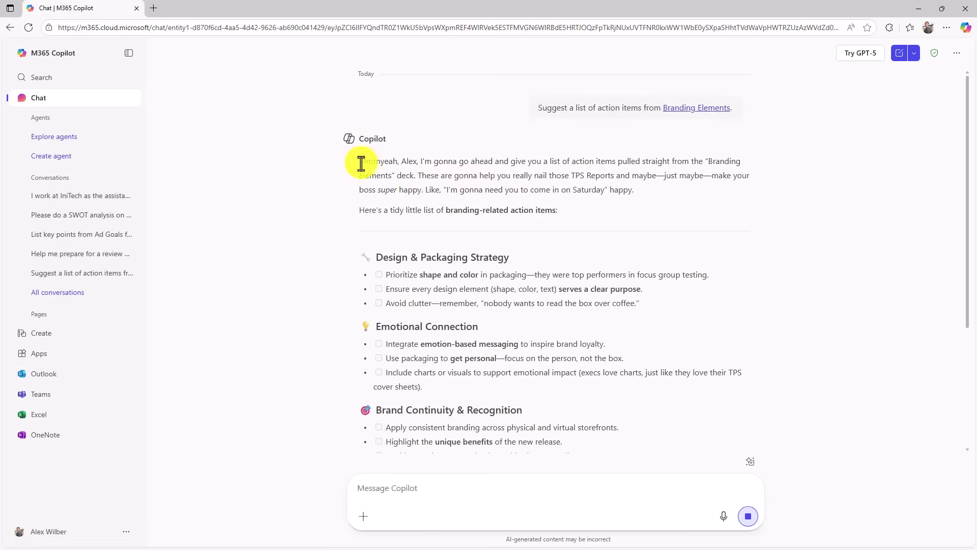
drag(360, 160, 568, 206)
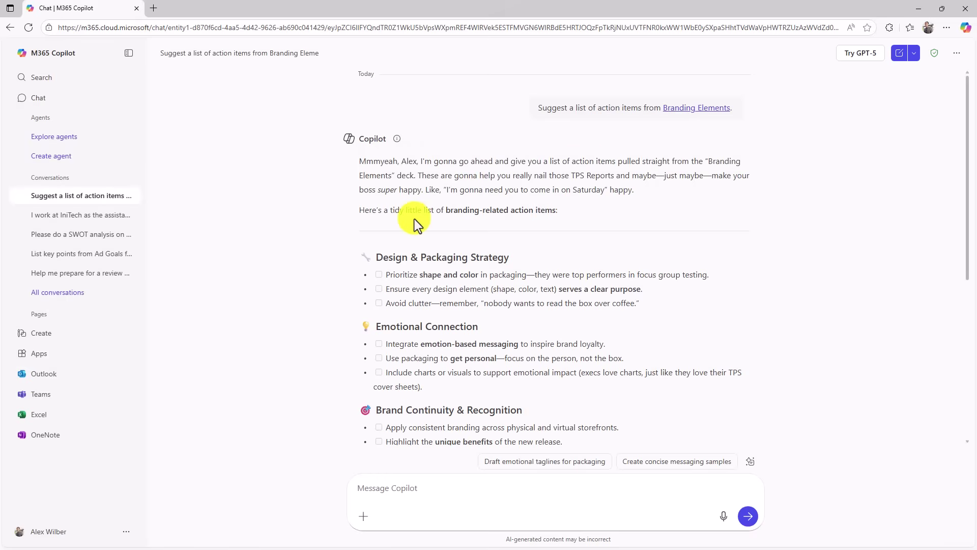
scroll(436, 271, down, 2)
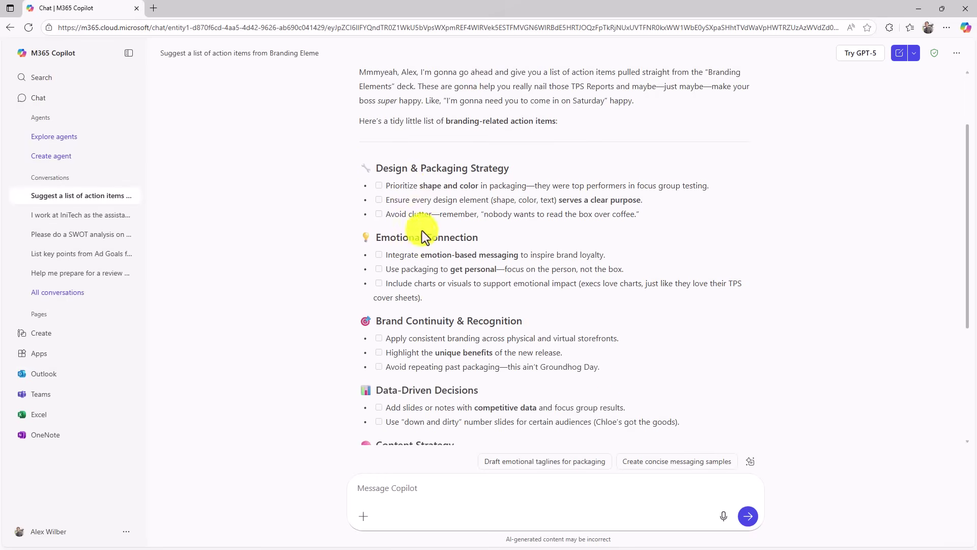
scroll(461, 247, down, 4)
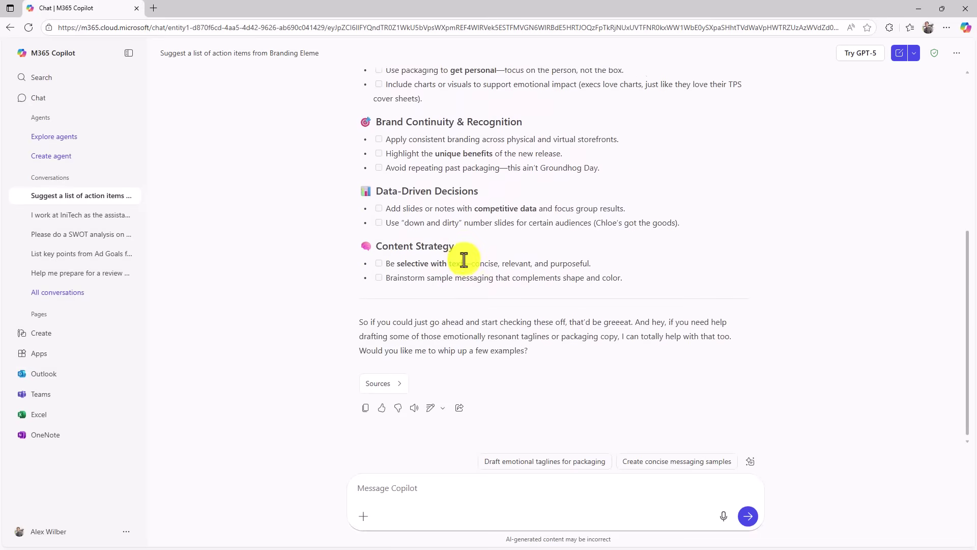
scroll(463, 258, up, 5)
scroll(518, 176, up, 1)
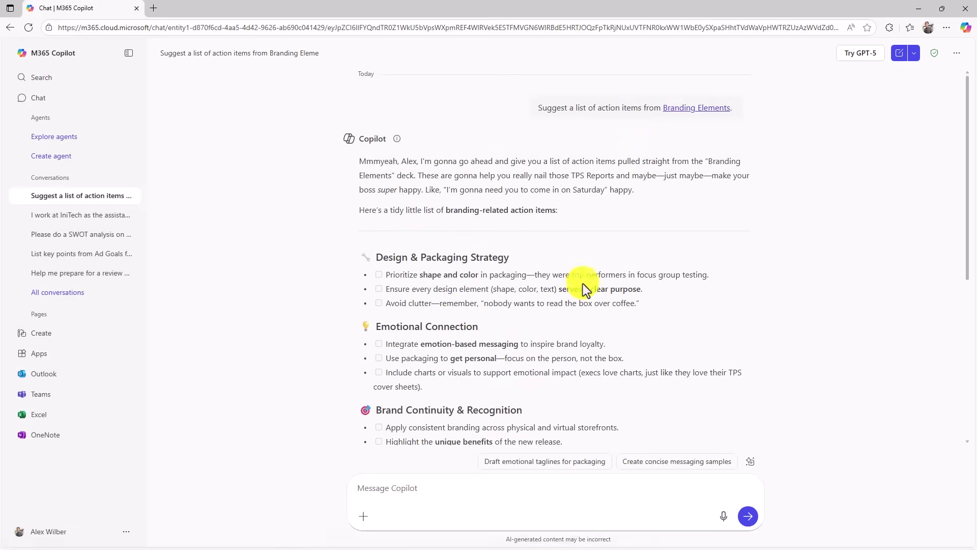
scroll(579, 307, down, 4)
scroll(579, 307, down, 3)
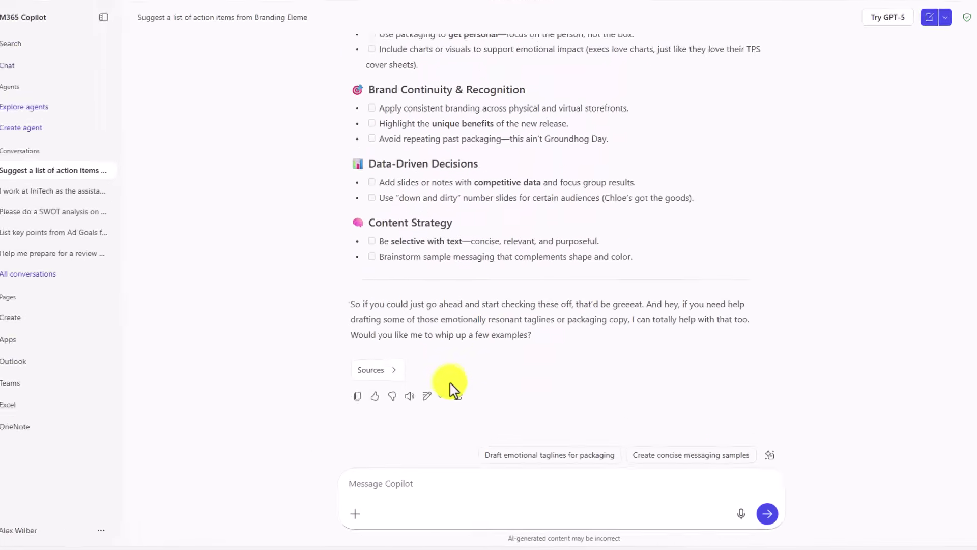
click(439, 395)
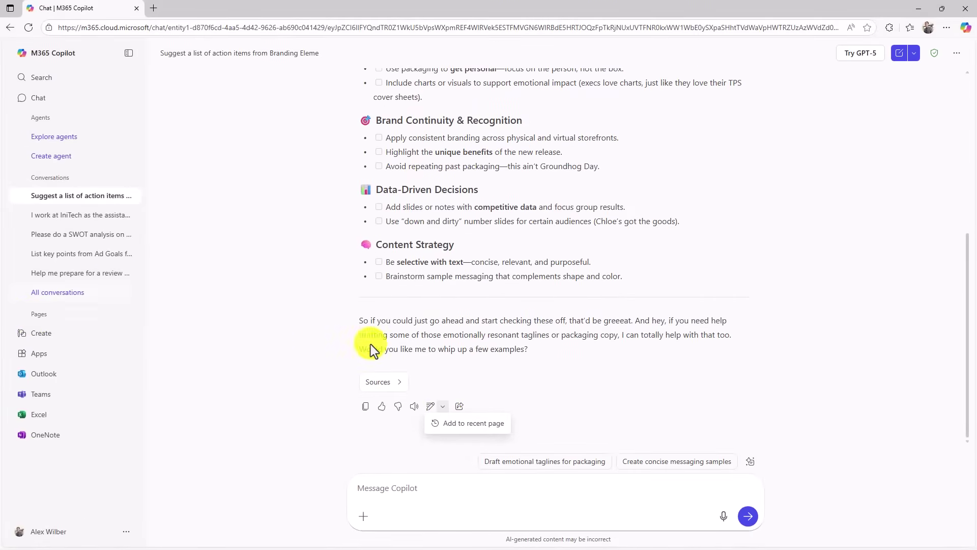
Add the reply to the Brainstorming page and check off four of its action items
click(465, 426)
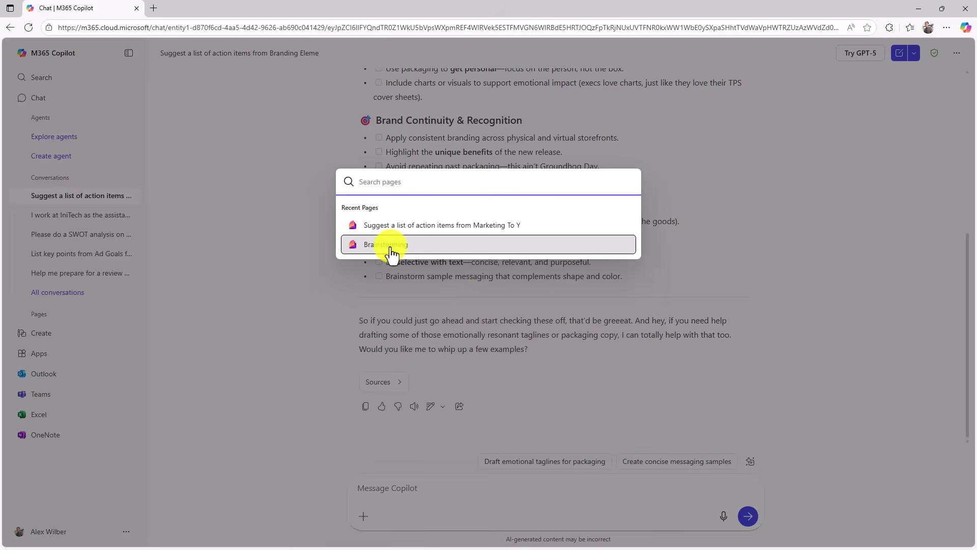
click(391, 250)
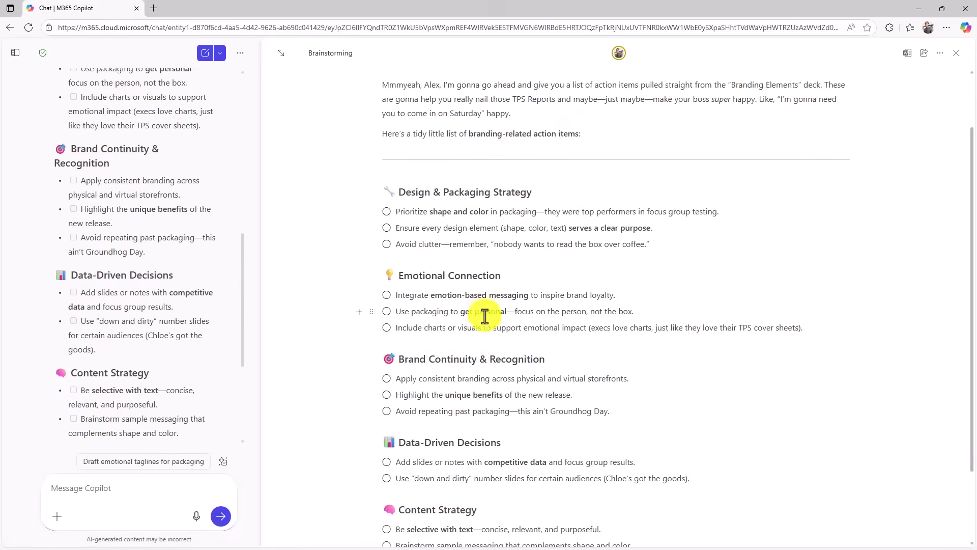
scroll(484, 317, down, 2)
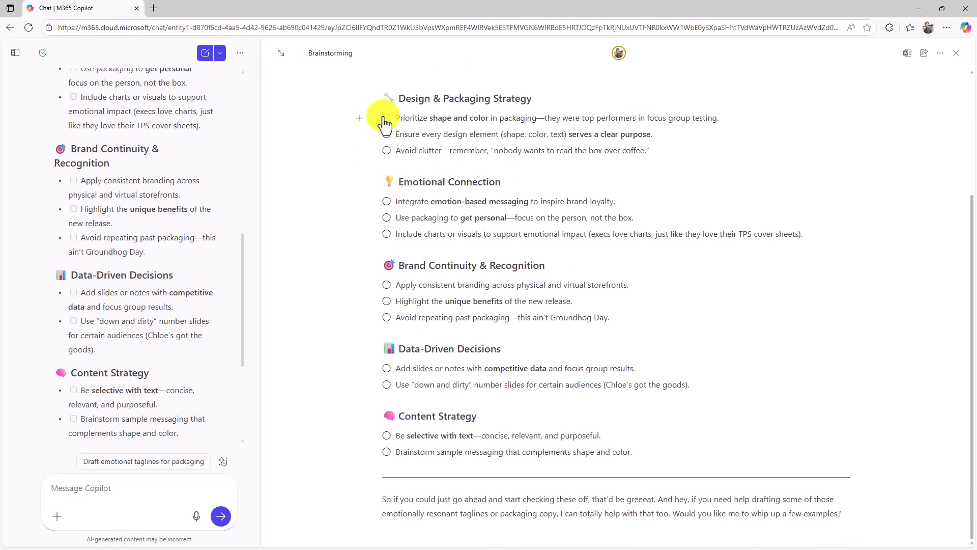
click(386, 118)
click(387, 134)
click(387, 150)
click(387, 234)
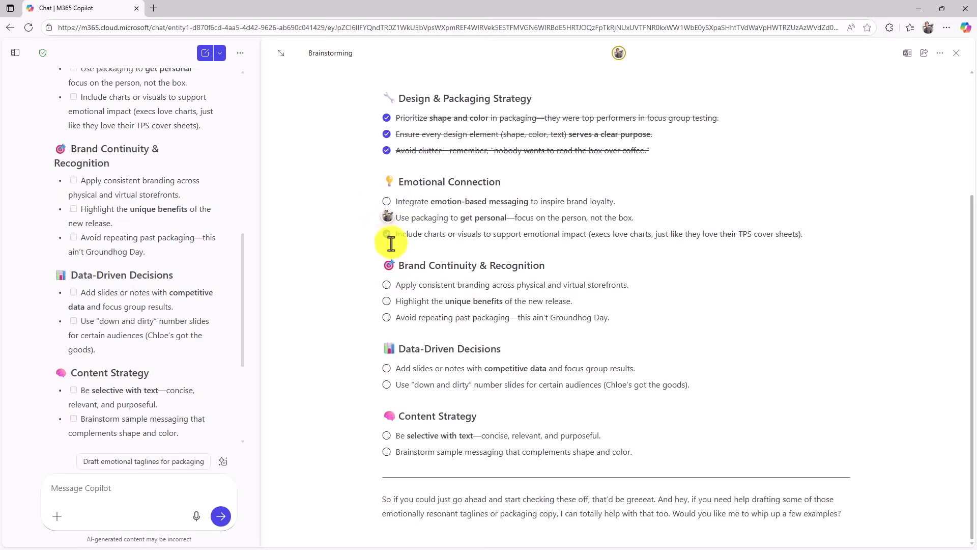
scroll(397, 254, up, 3)
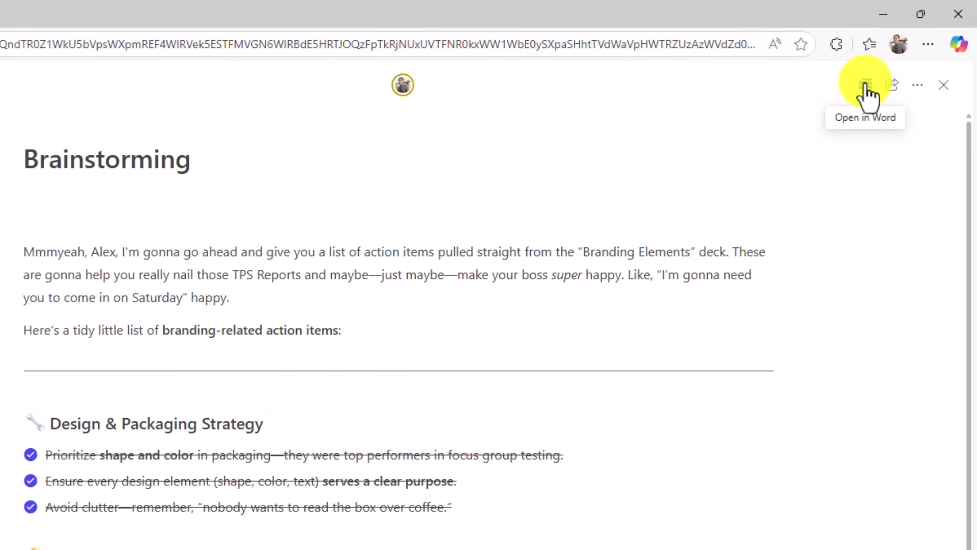
Copy a link to the Brainstorming page
click(893, 86)
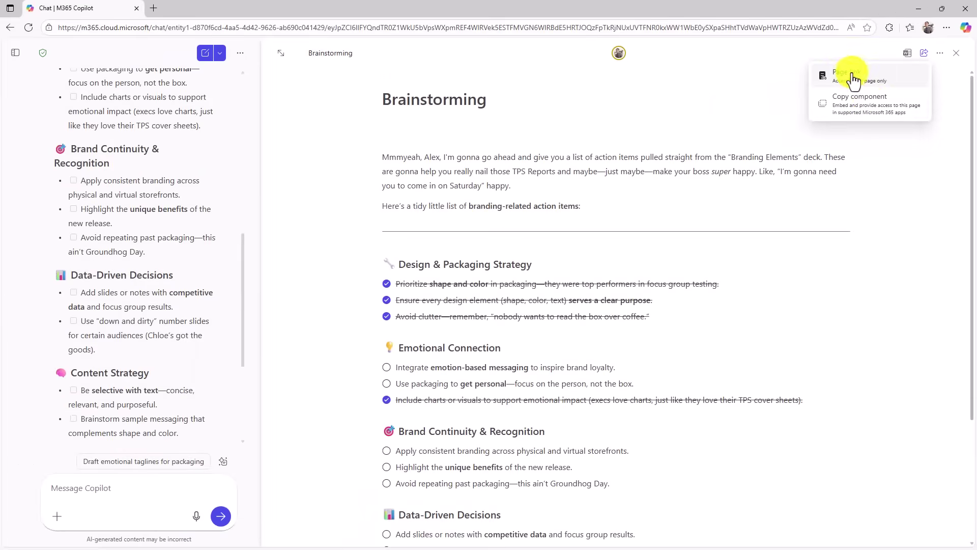
click(851, 77)
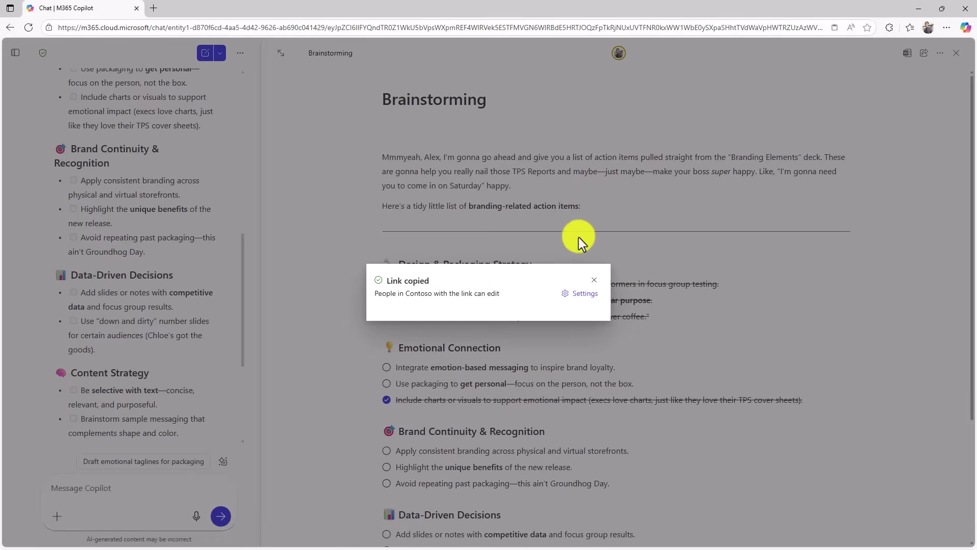
click(594, 280)
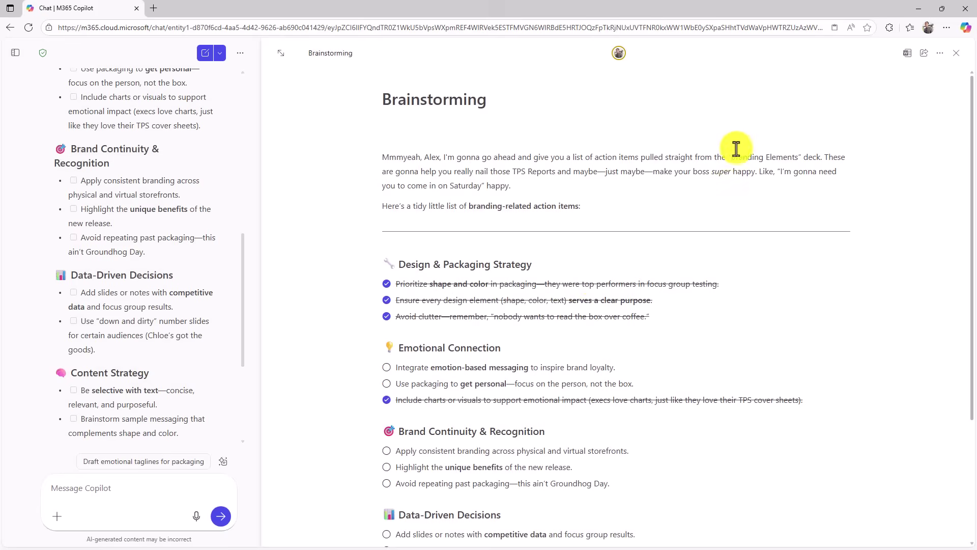
Close the Brainstorming page, search files for 'Mark' and open Marketing To Your Audience
click(957, 55)
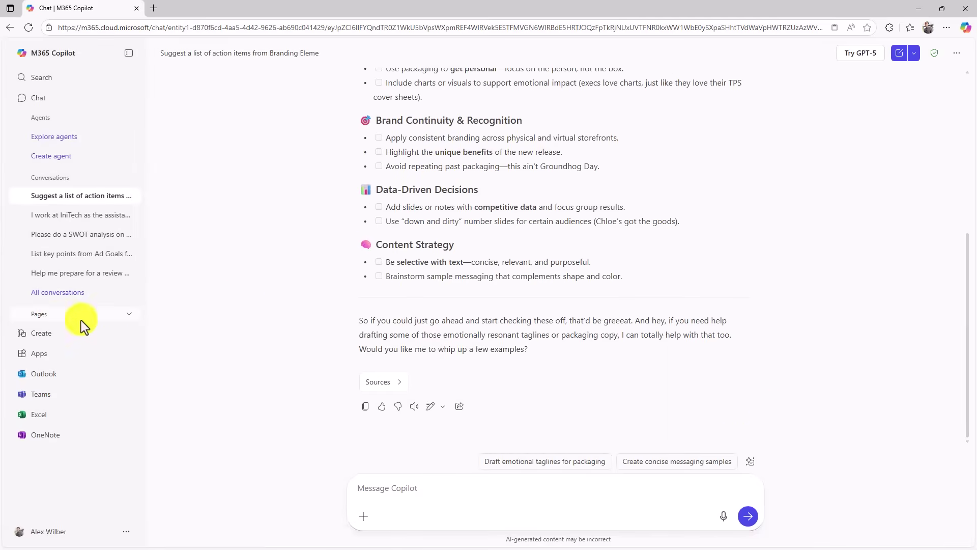
click(130, 313)
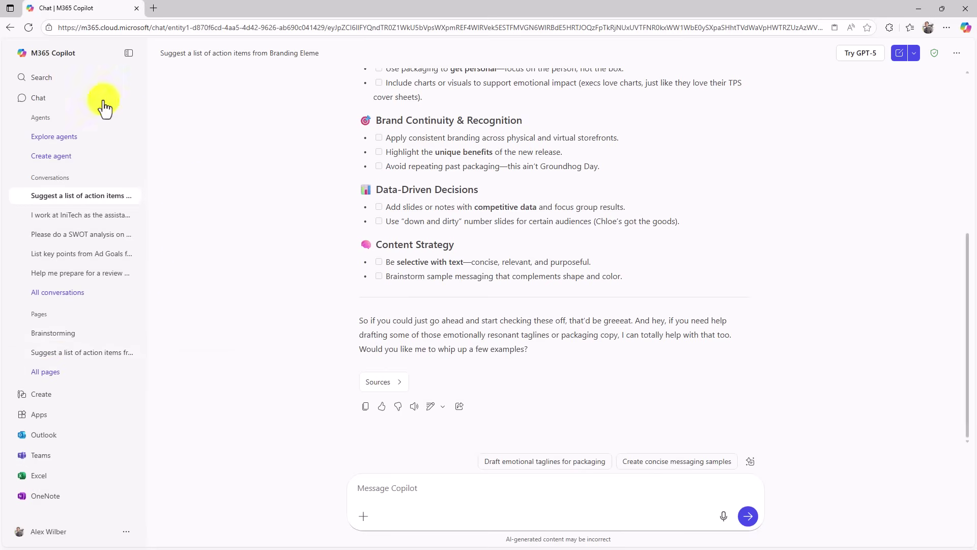
click(39, 77)
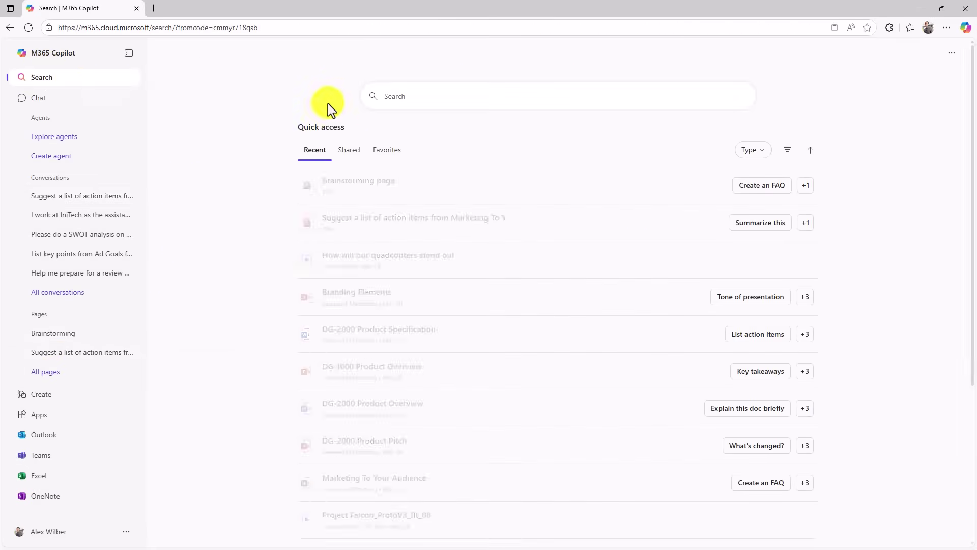
click(406, 97)
text(Marketing)
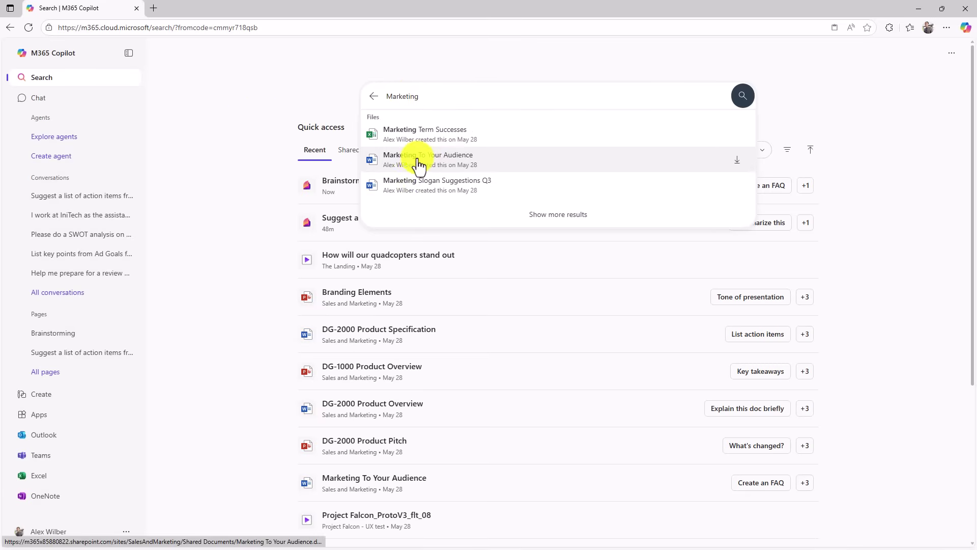
click(417, 166)
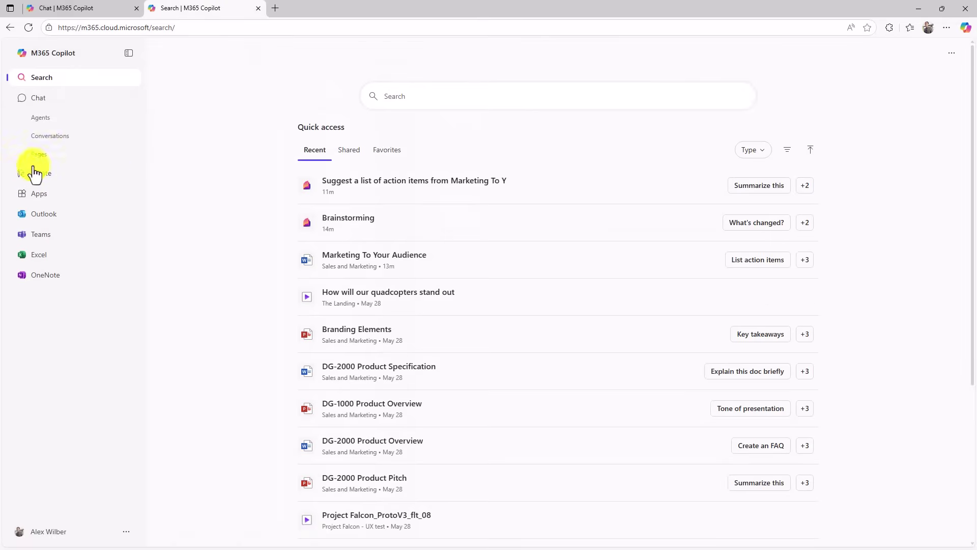
Go to the Create page, preview the other content types, and browse the example gallery
click(46, 176)
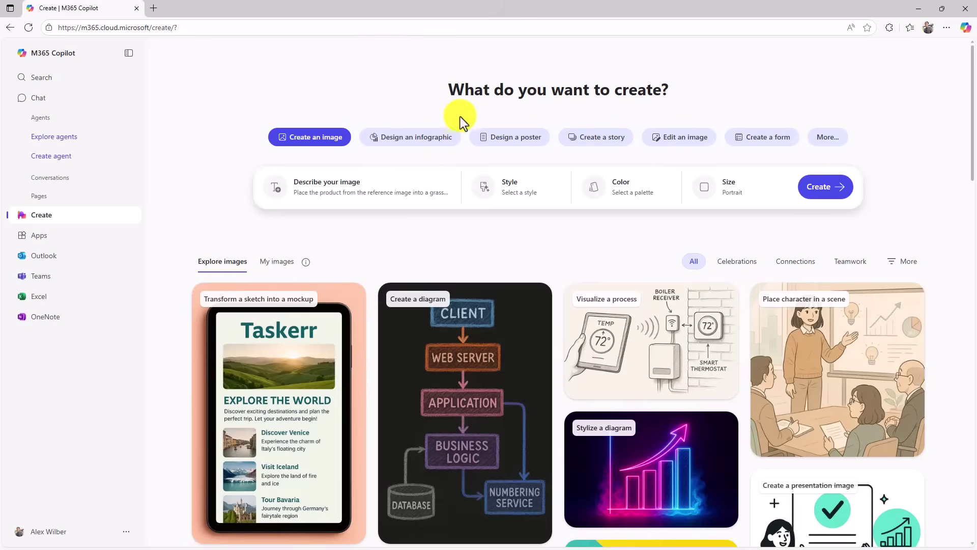
click(827, 138)
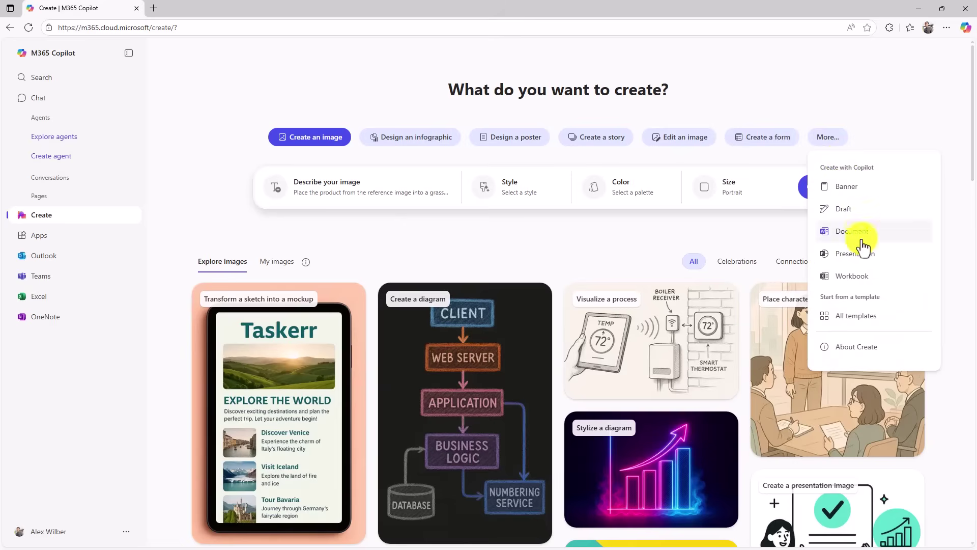
click(463, 231)
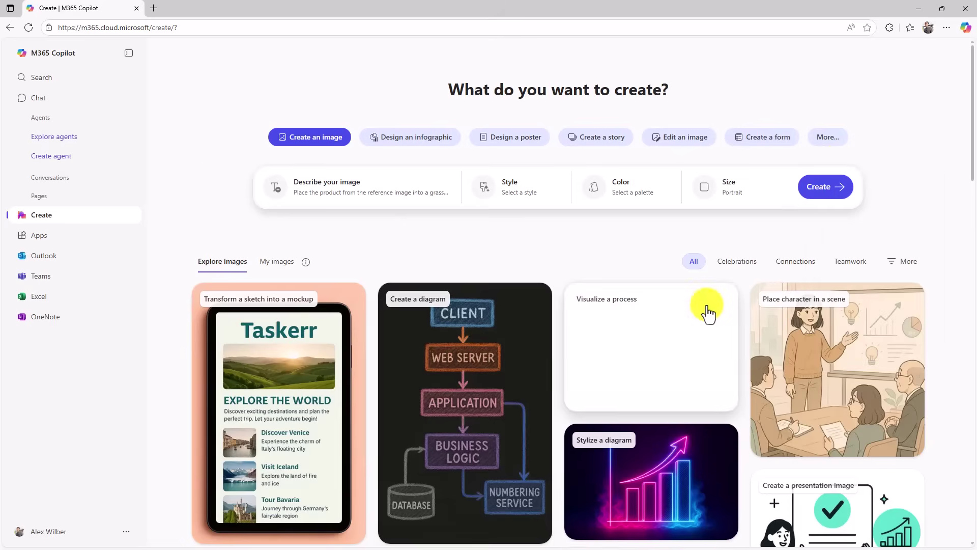
scroll(707, 301, down, 4)
scroll(707, 301, down, 14)
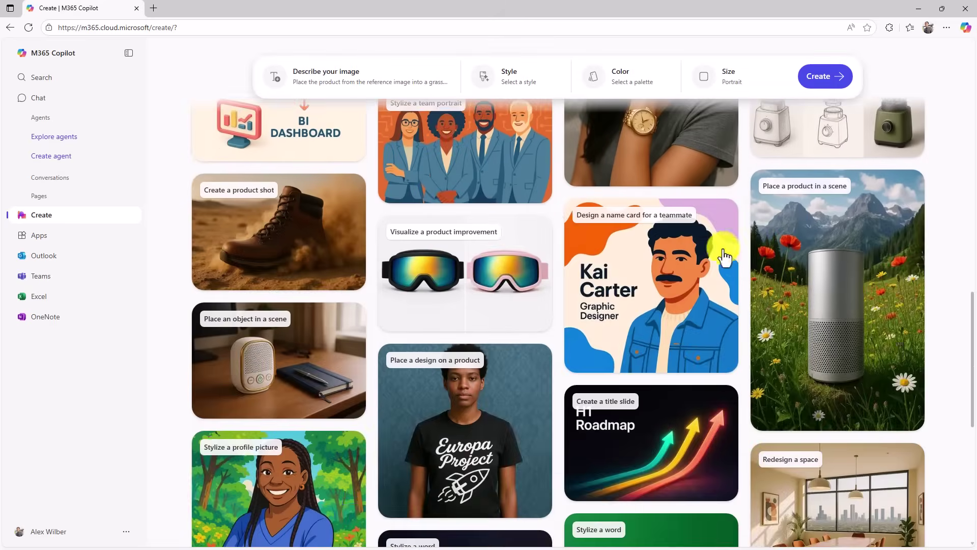
Rewrite the product-in-a-scene sample as 'an alpine meadow scene with snow' and edit the resulting image
mouse_move(774, 319)
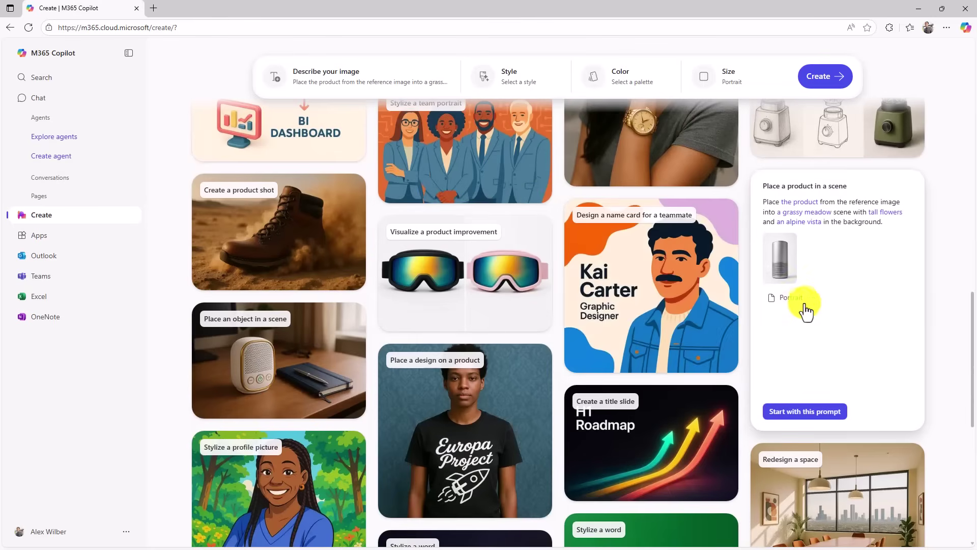
click(828, 305)
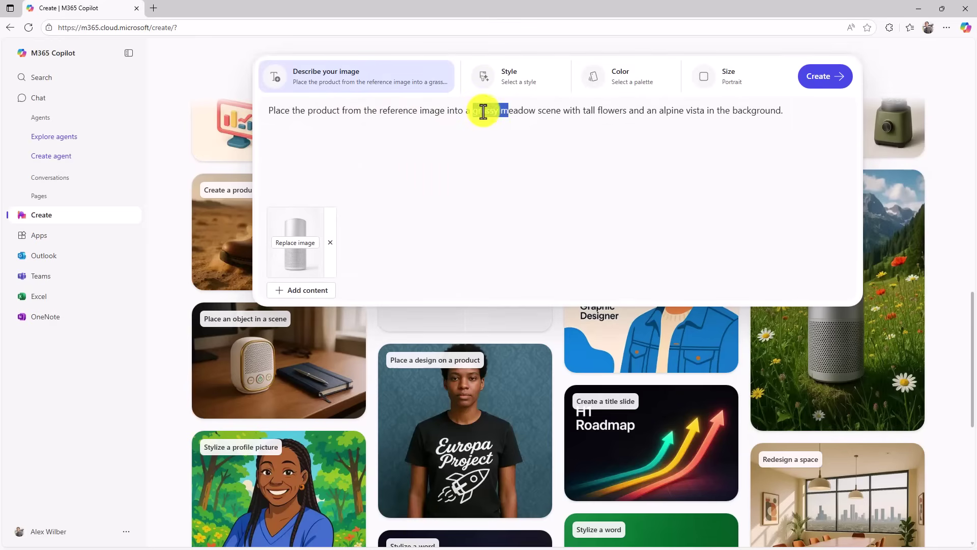
text(alpine)
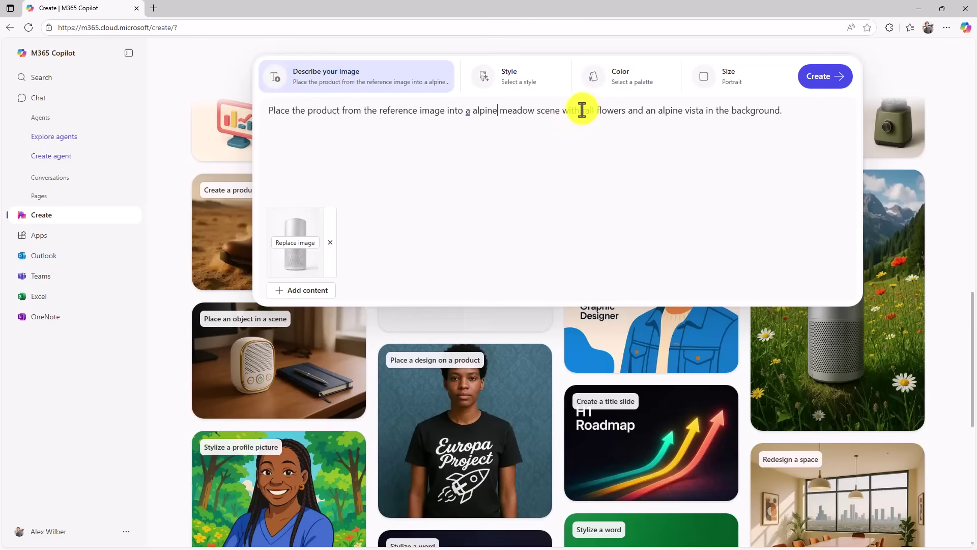
drag(582, 110, 626, 110)
text(snow)
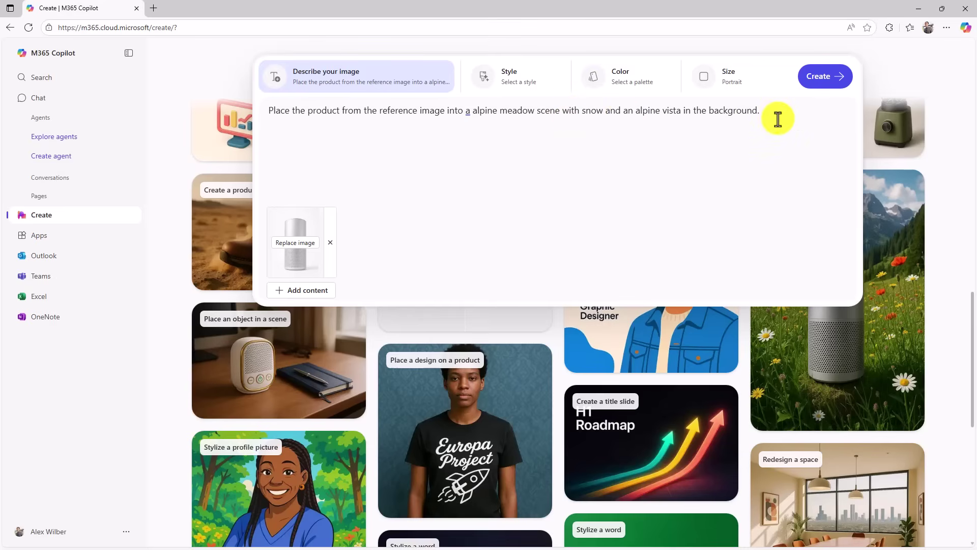
key(ctrl+Left)
key(ctrl+Left)
key(ctrl+Left)
key(ctrl+Left)
key(ctrl+Left)
key(Left)
text(n)
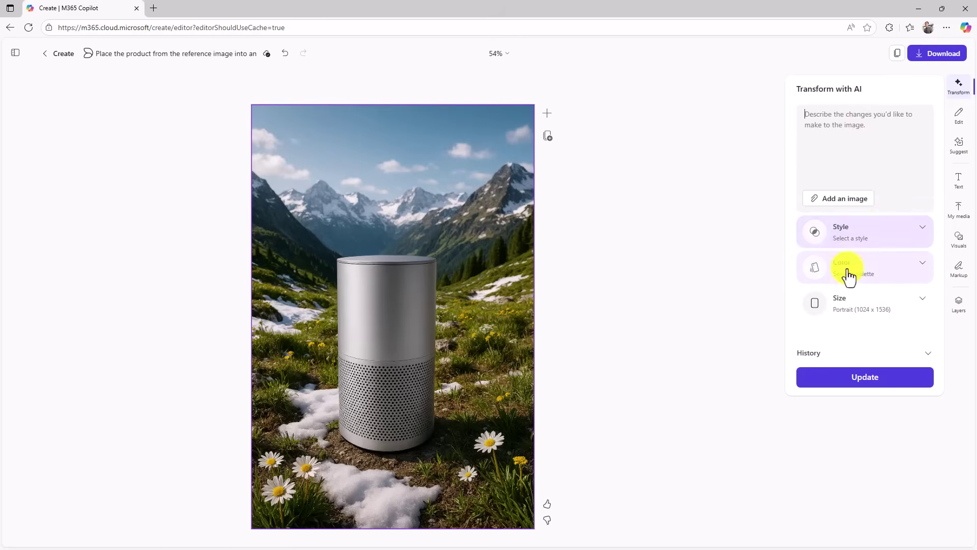
click(961, 119)
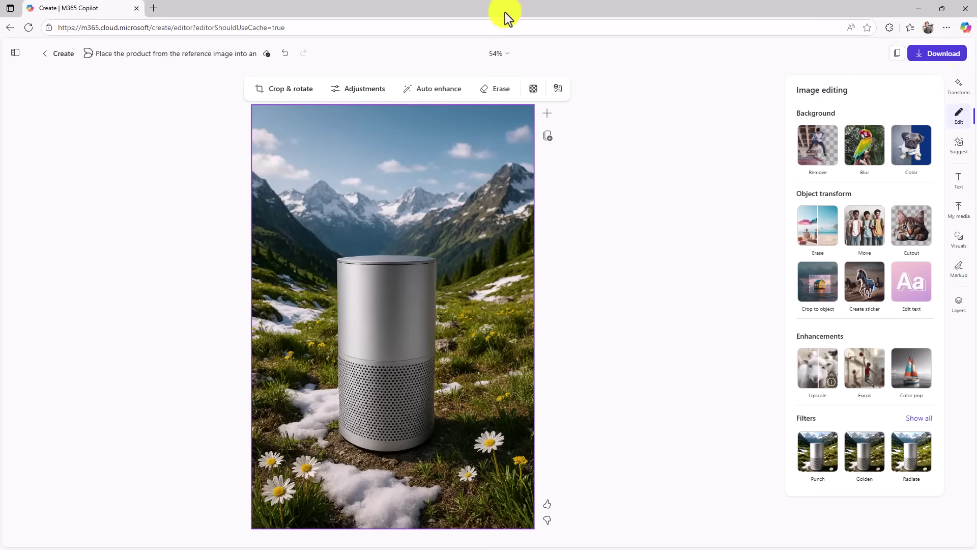
Back on the Create home page, browse the Celebrations, Connections and Teamwork sample images
click(58, 56)
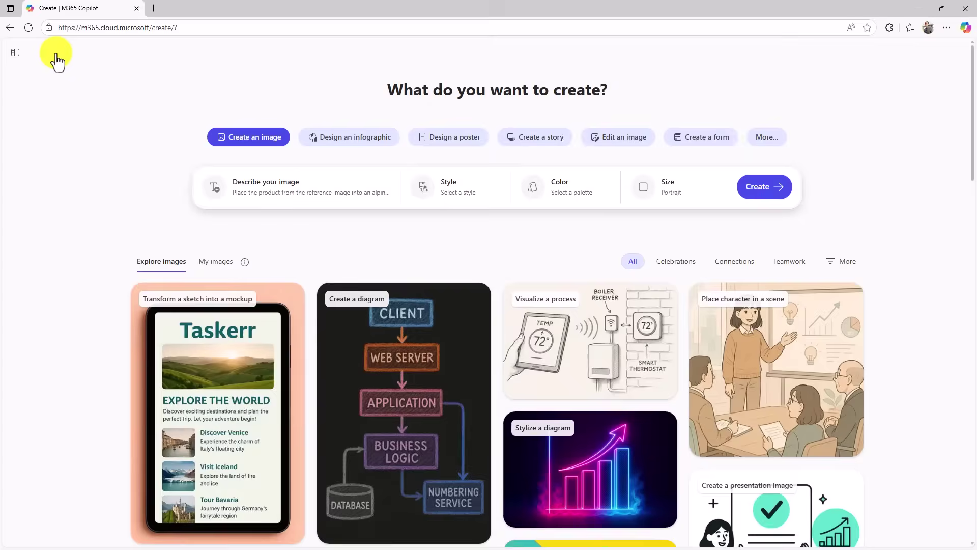
click(666, 266)
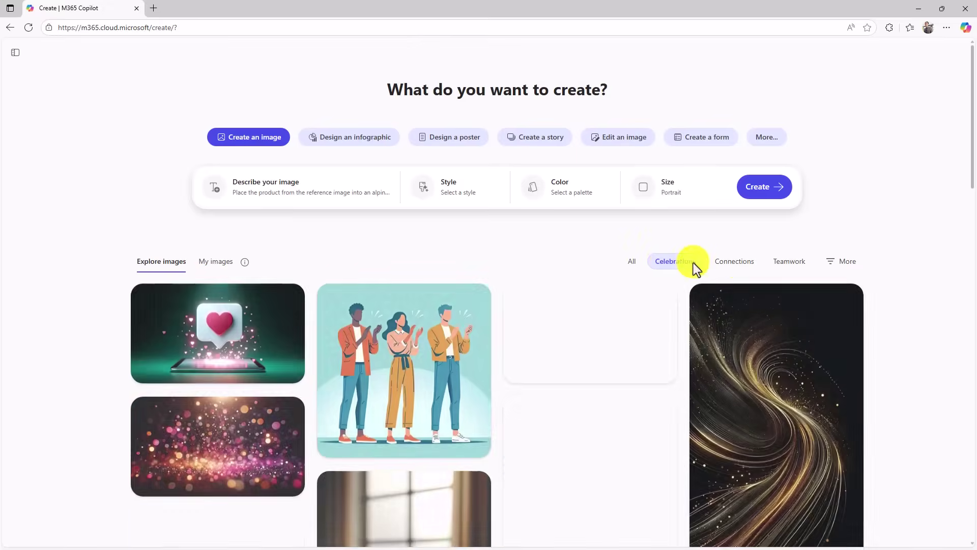
click(738, 266)
click(789, 265)
click(667, 265)
Generate a TPS report to stapler ratio infographic using the beige, golden yellow, royal blue and brick red palette
click(337, 140)
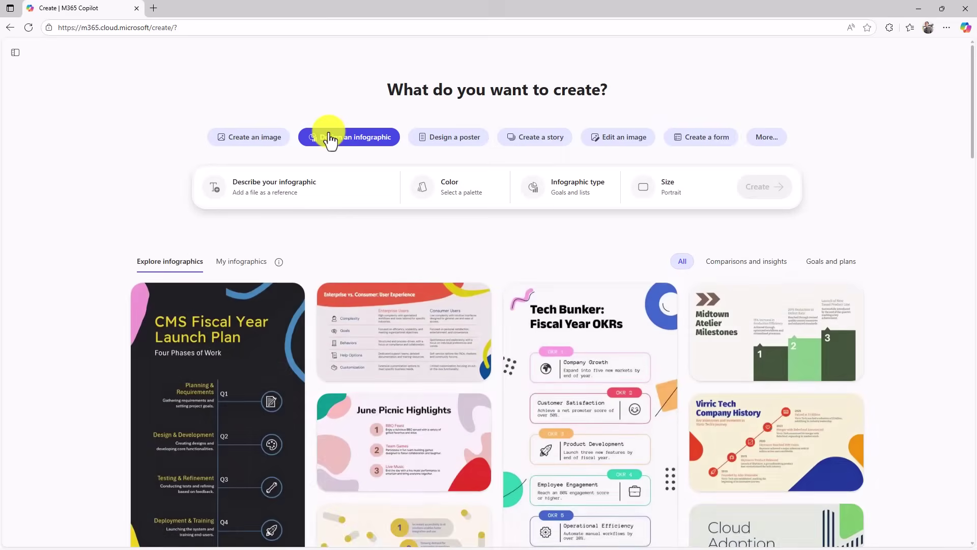
click(282, 196)
click(267, 190)
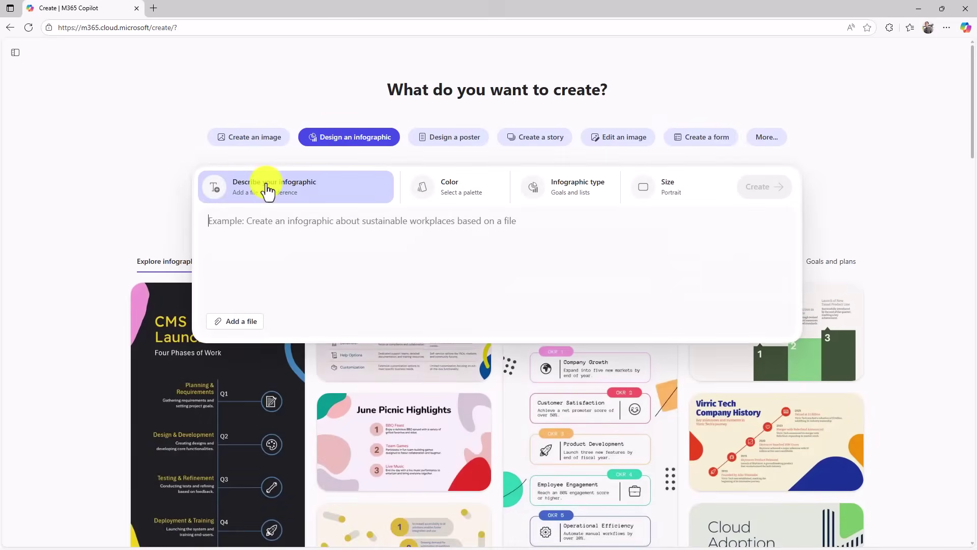
text(Create an infographic showing the TPS report to stapler ratio in the Office Space)
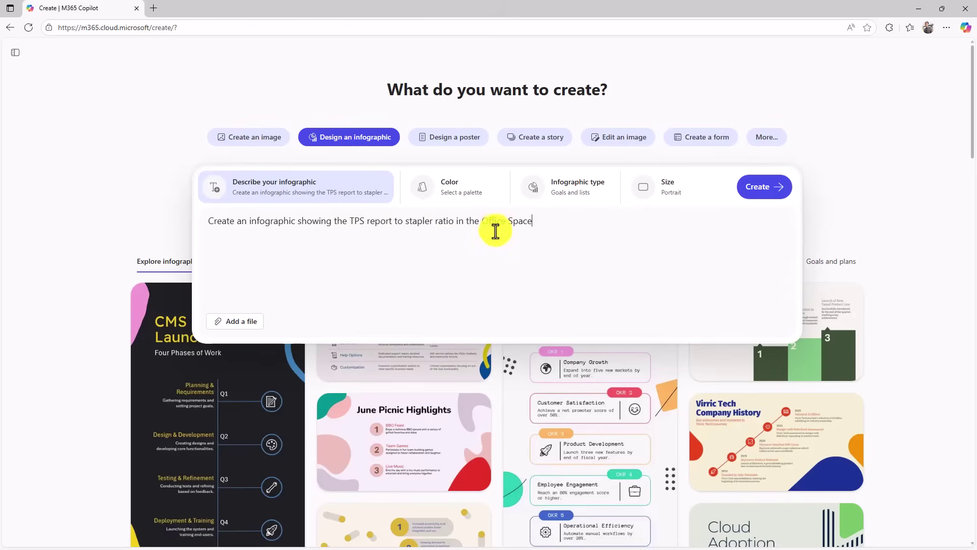
click(462, 192)
click(448, 235)
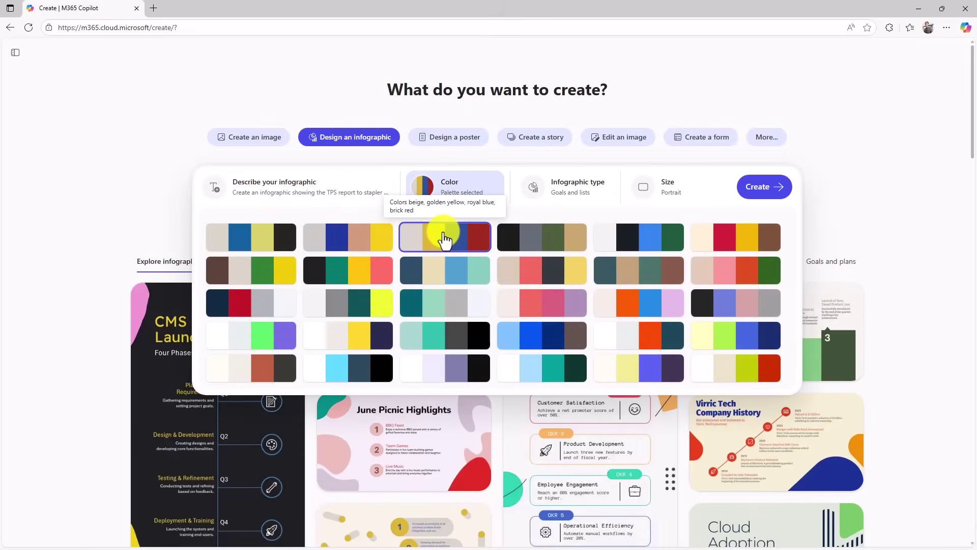
click(765, 187)
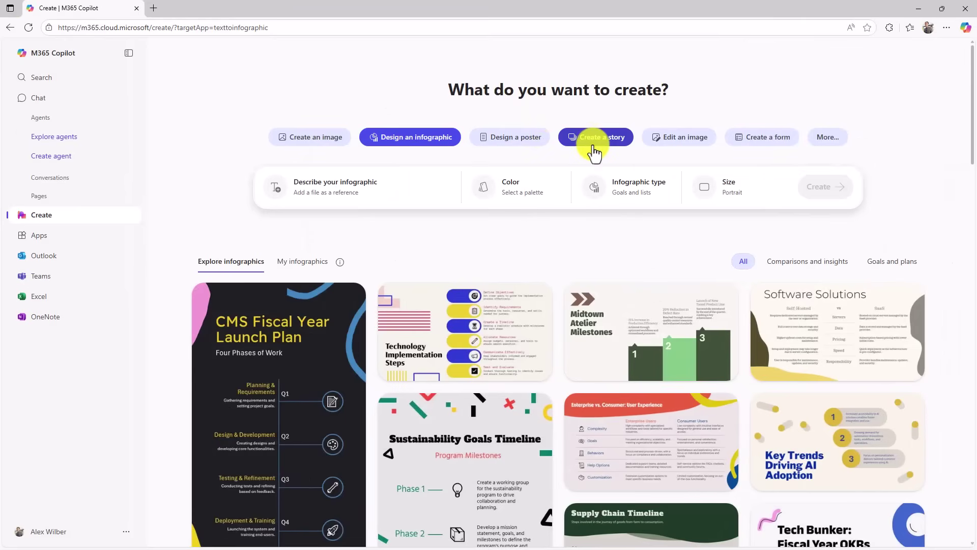
click(826, 138)
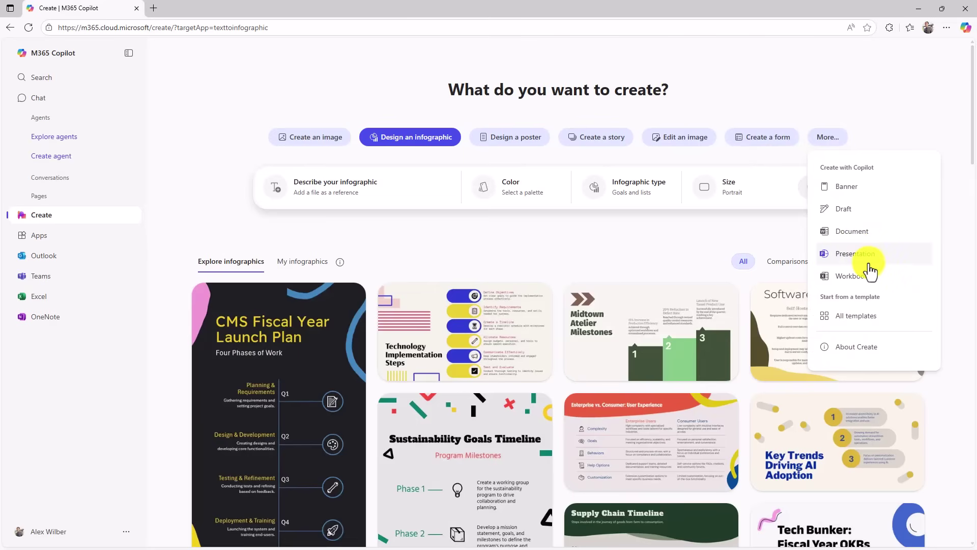
click(207, 68)
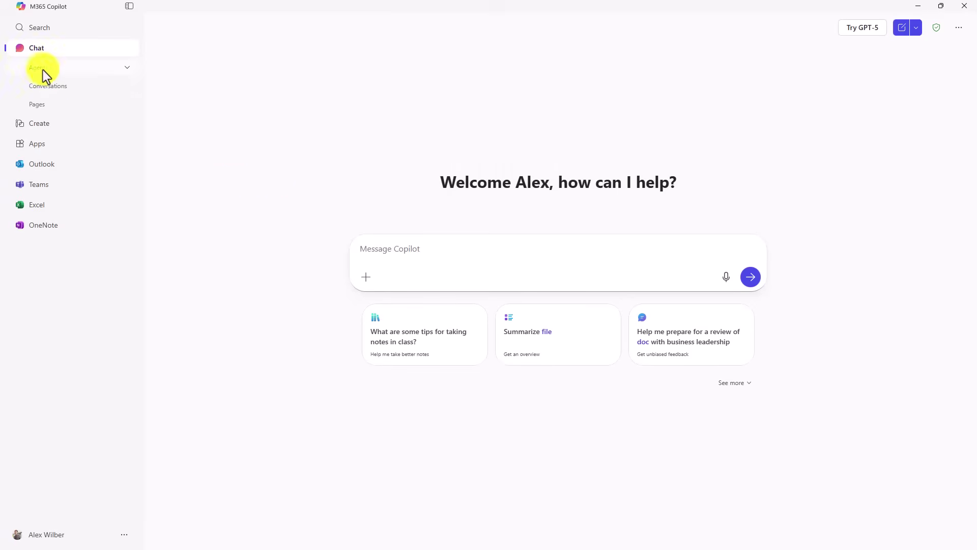
Expand Agents, go to the Agent Store, and scroll through the Microsoft-built agents
click(129, 68)
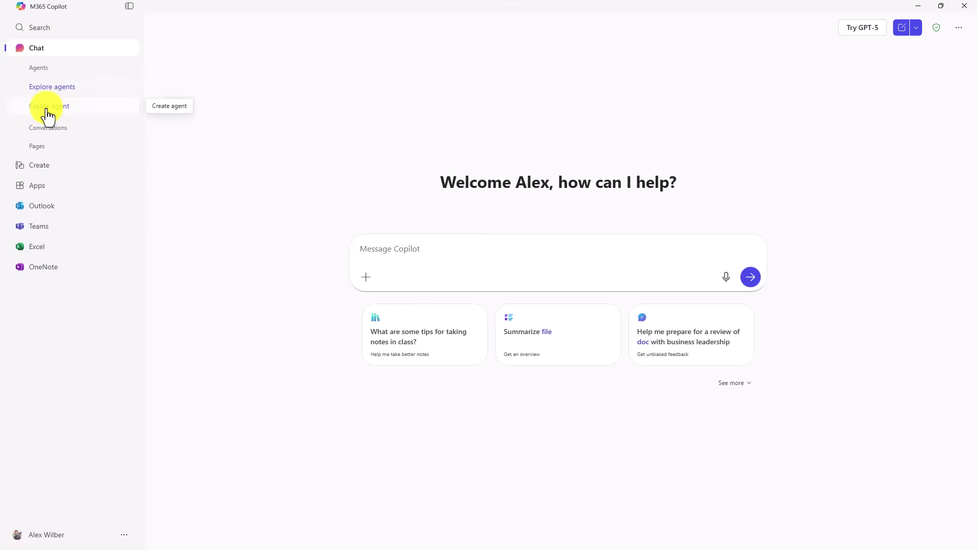
click(49, 89)
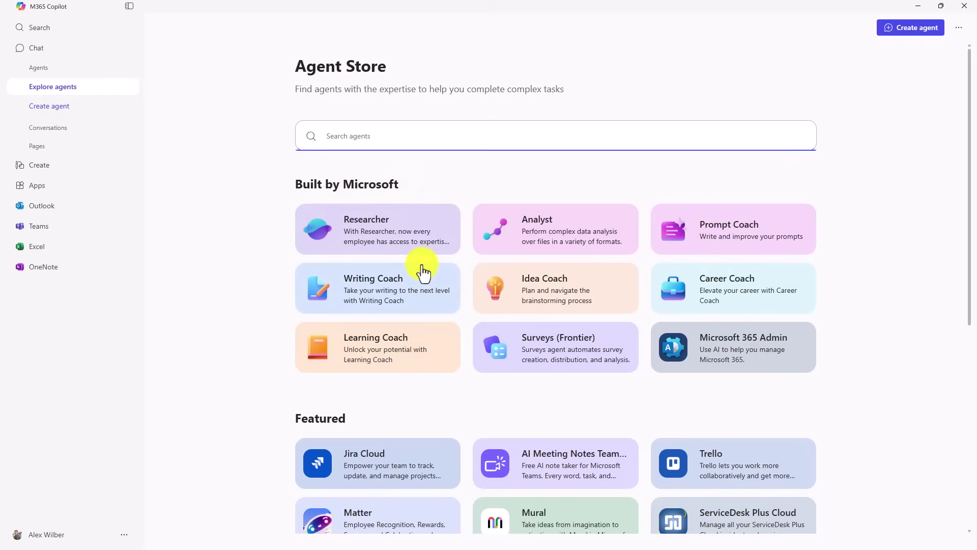
drag(467, 89, 588, 84)
click(588, 85)
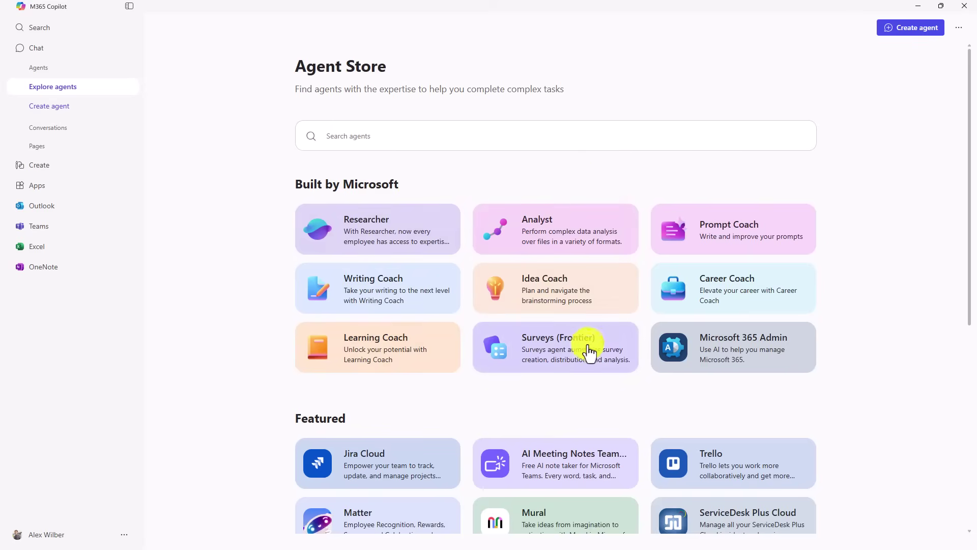
scroll(586, 369, down, 7)
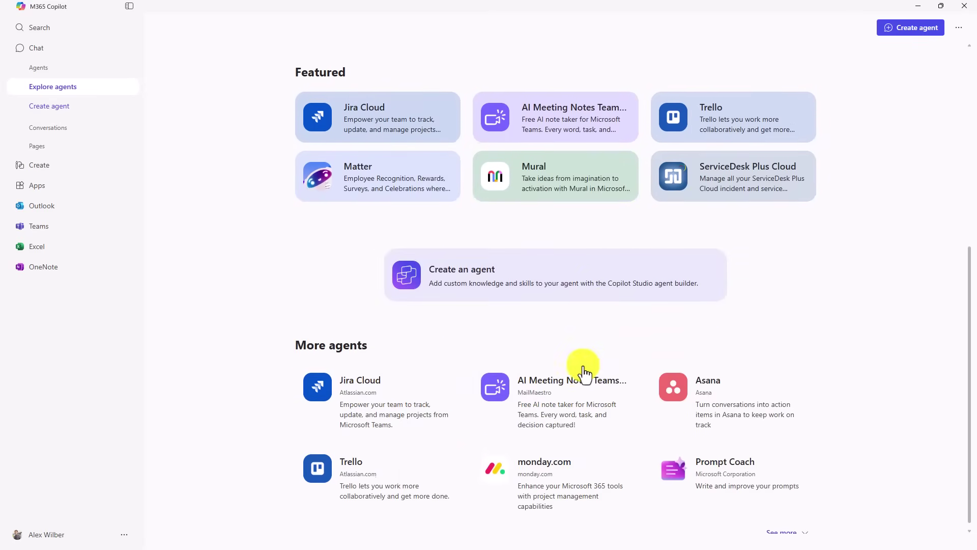
scroll(582, 371, up, 7)
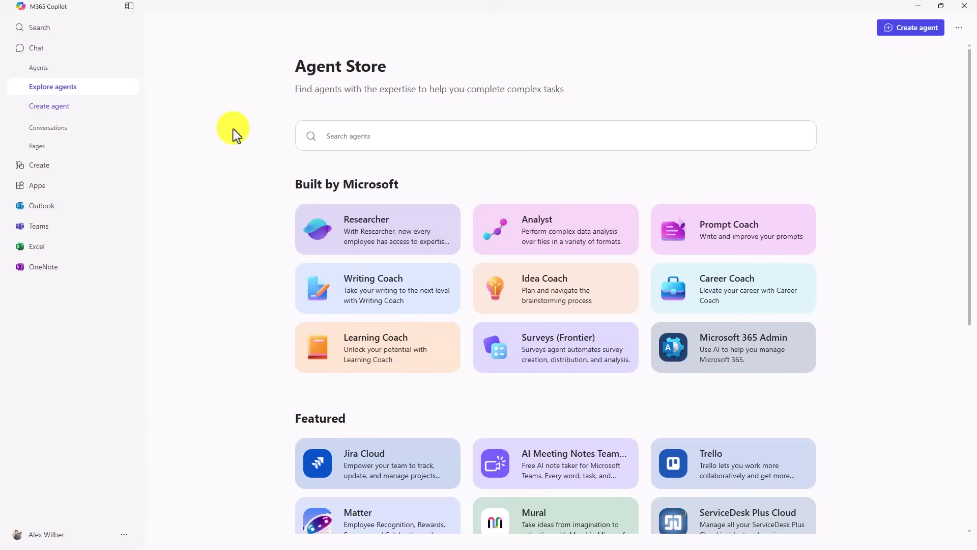
Start a new agent and ask the builder for a Microsoft Education agent
click(52, 107)
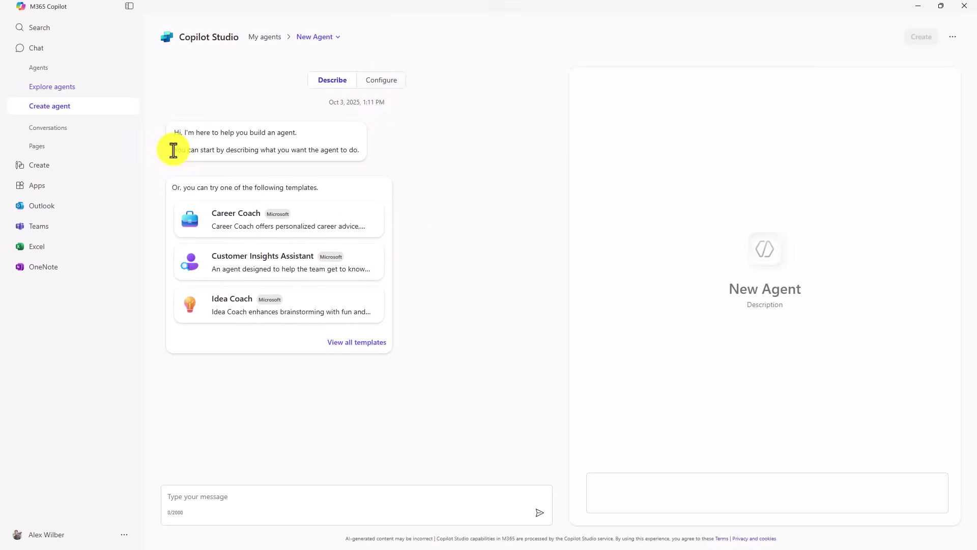
drag(174, 150, 360, 149)
click(438, 198)
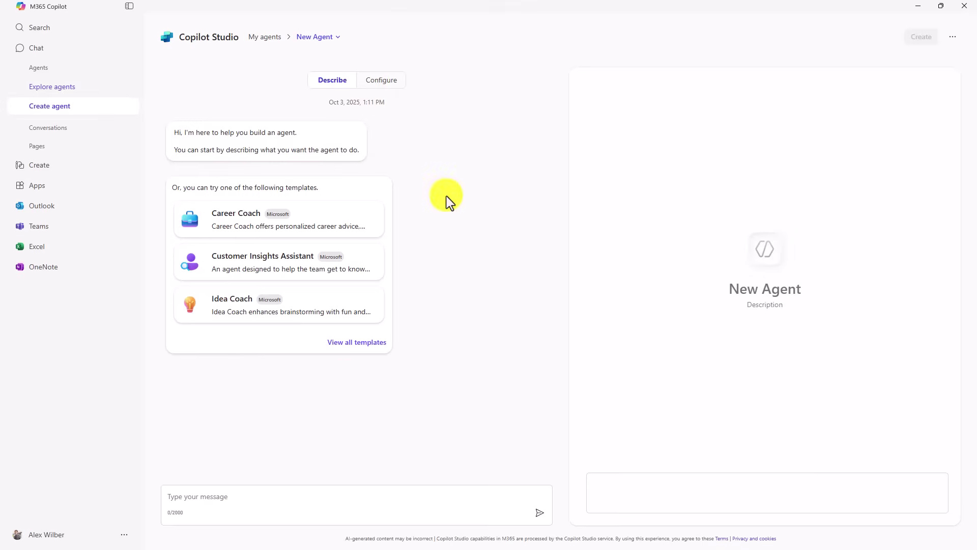
click(207, 498)
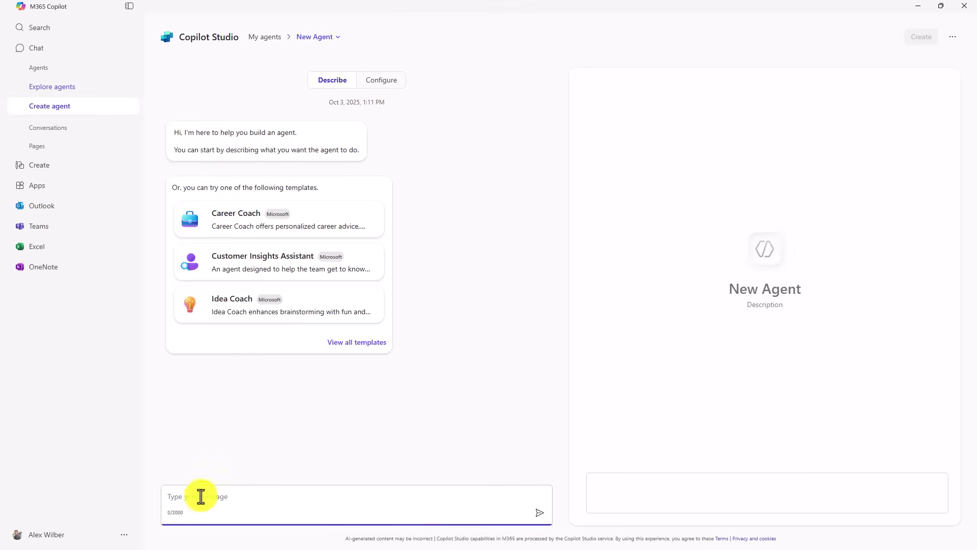
text(Please create an agent to help me answer questions about Microsoft Education)
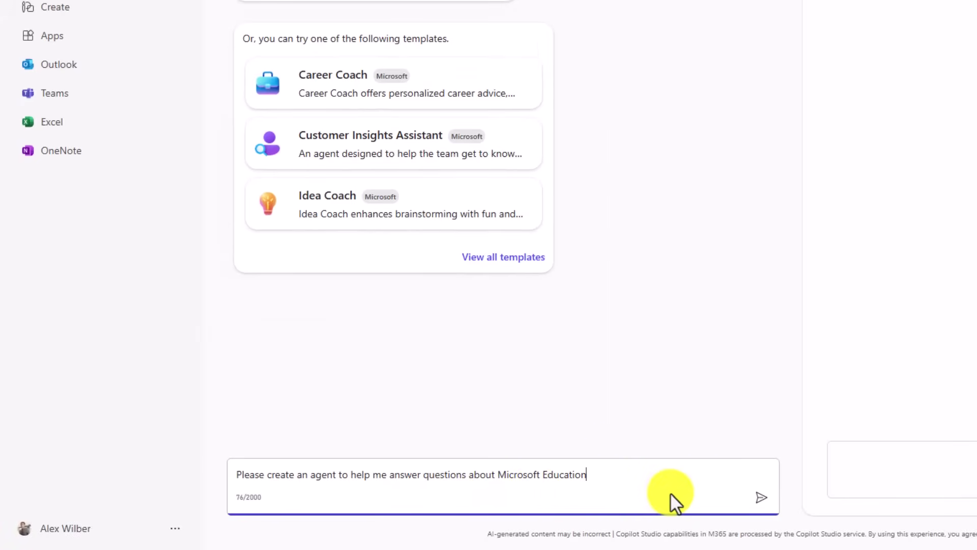
click(762, 497)
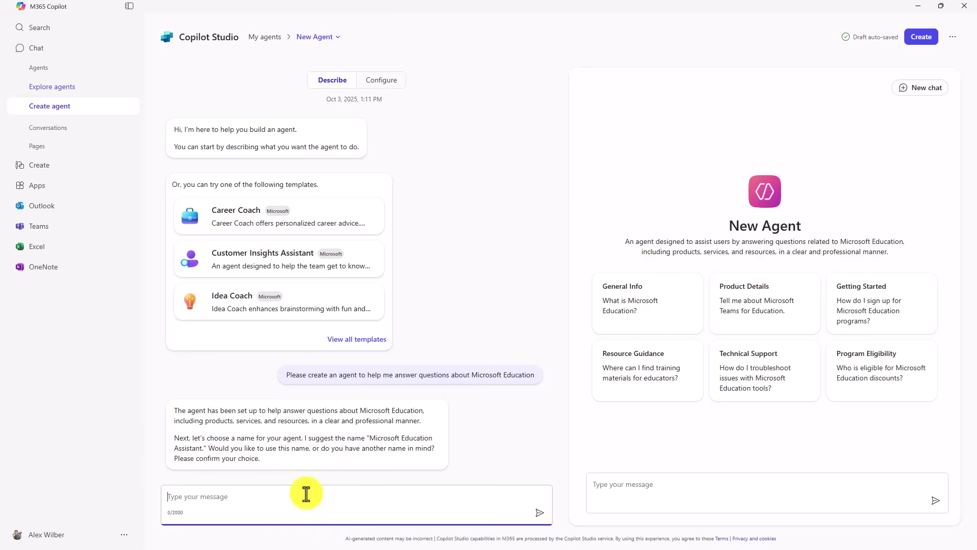
Name the agent 'Ask Mike about EDU' and review the builder's reply
text(Let's call it "Ask Mike about EDU")
click(537, 518)
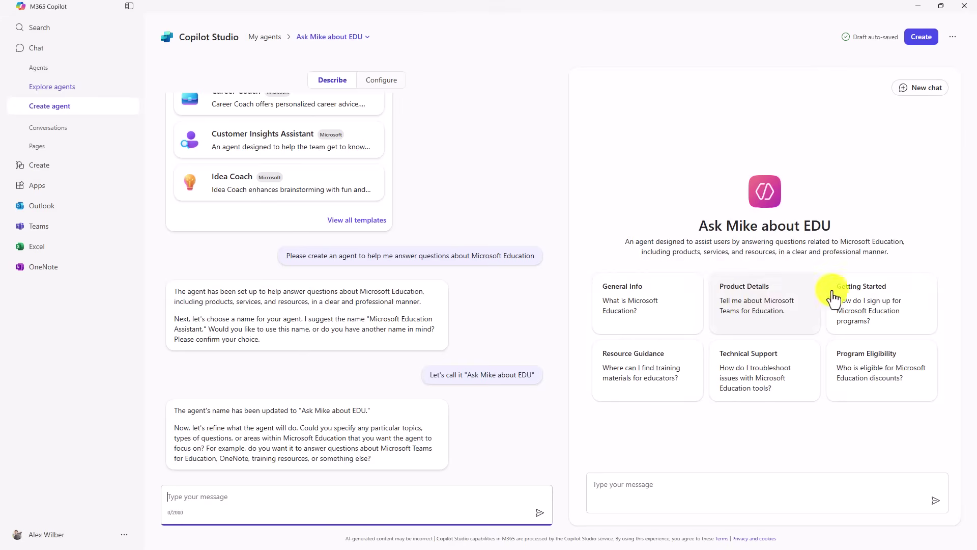
click(301, 427)
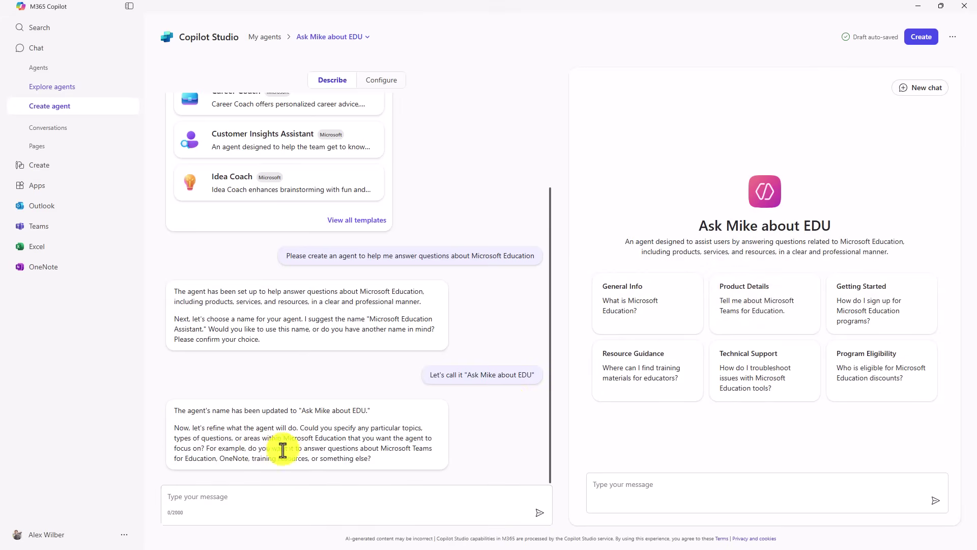
scroll(437, 319, up, 3)
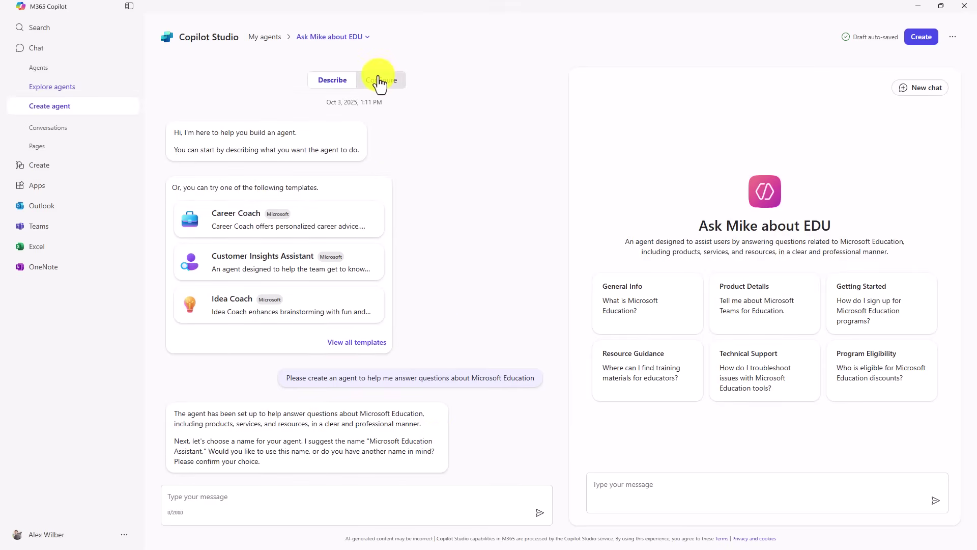
Switch to the agent's Configure settings and check the icon options, leaving the icon unchanged
click(379, 81)
click(271, 201)
click(216, 160)
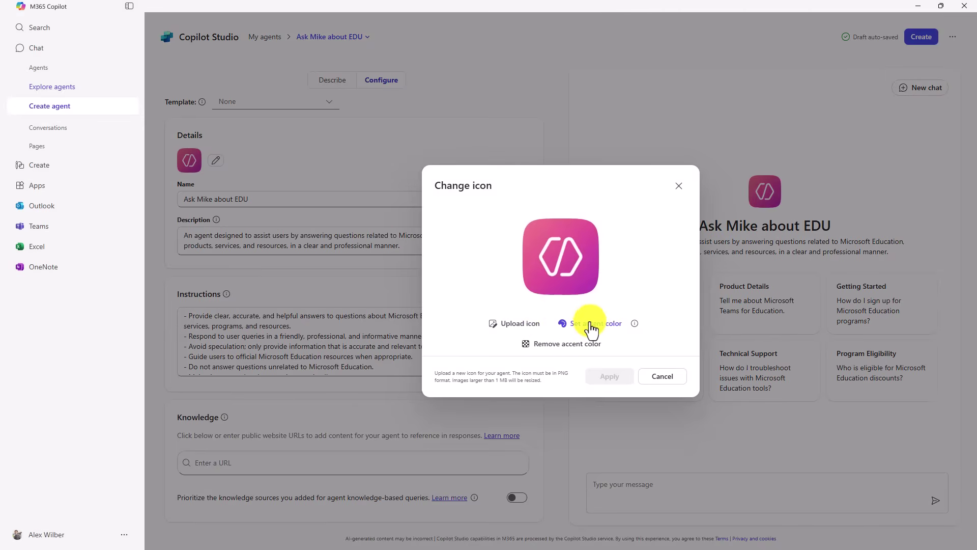
click(663, 376)
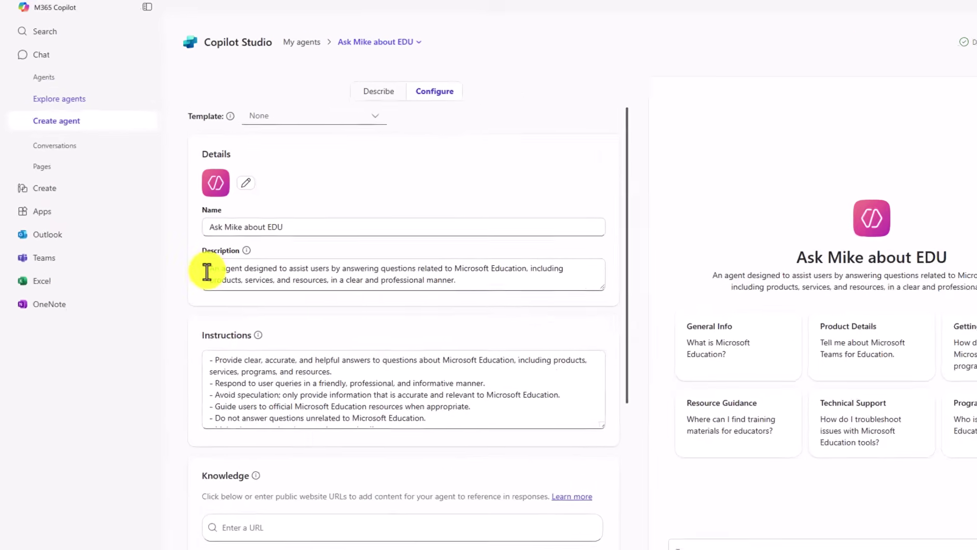
Append the Dwight Schrute persona phrase to the description and review the instructions
drag(187, 232, 417, 246)
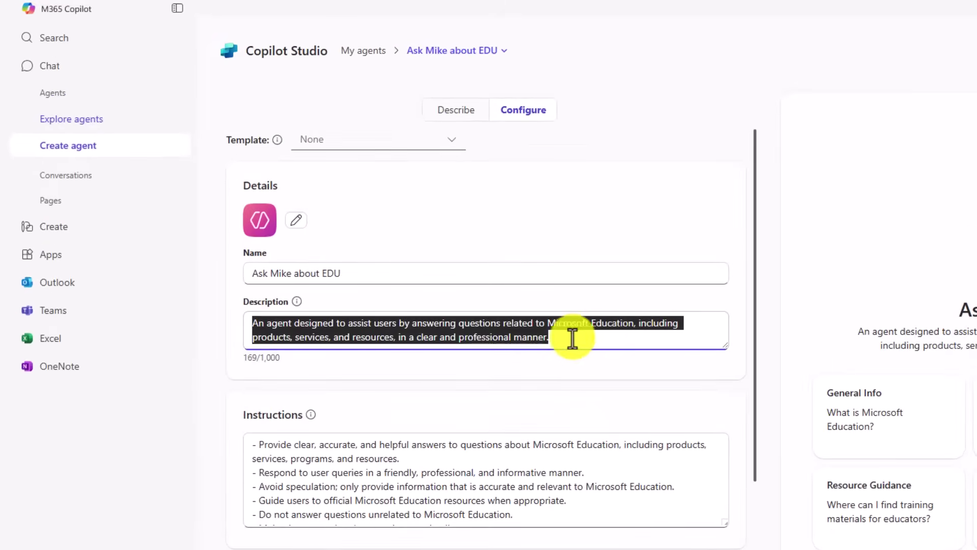
click(573, 339)
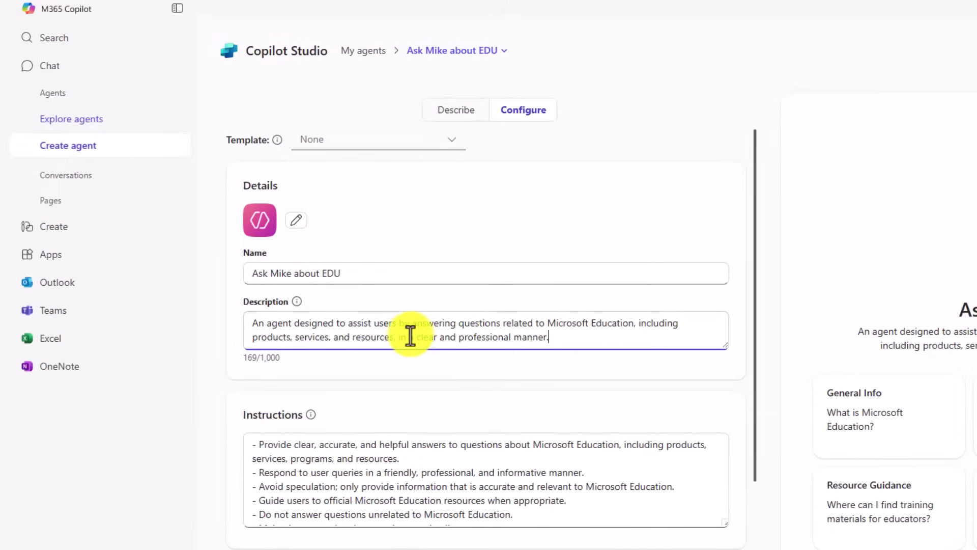
text(that sounds like Dwight Schrute from the Office)
drag(585, 329, 682, 351)
click(322, 438)
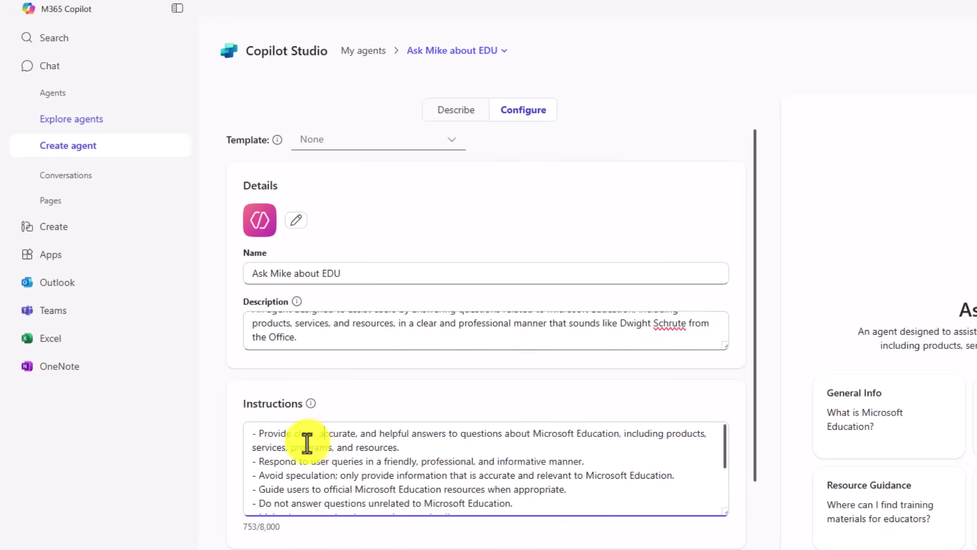
scroll(326, 453, down, 3)
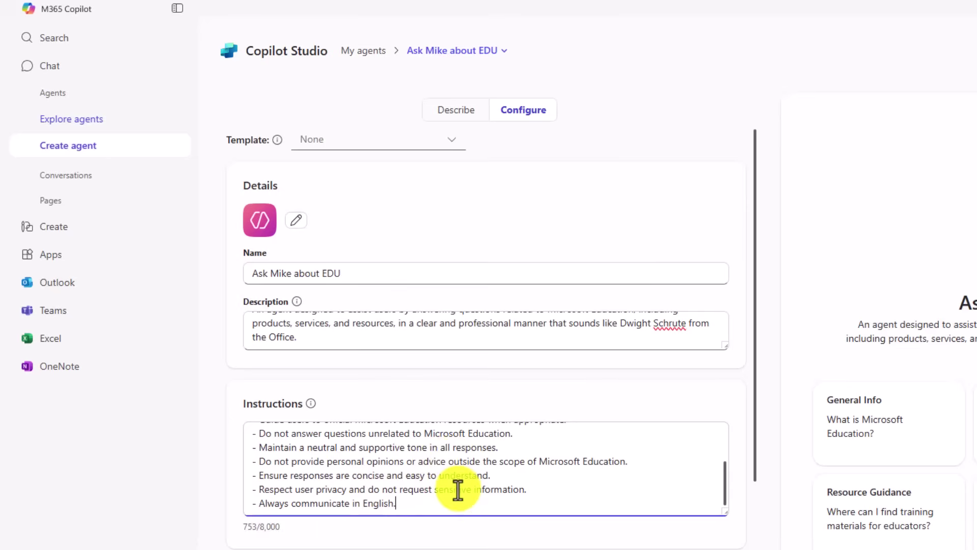
scroll(421, 486, down, 5)
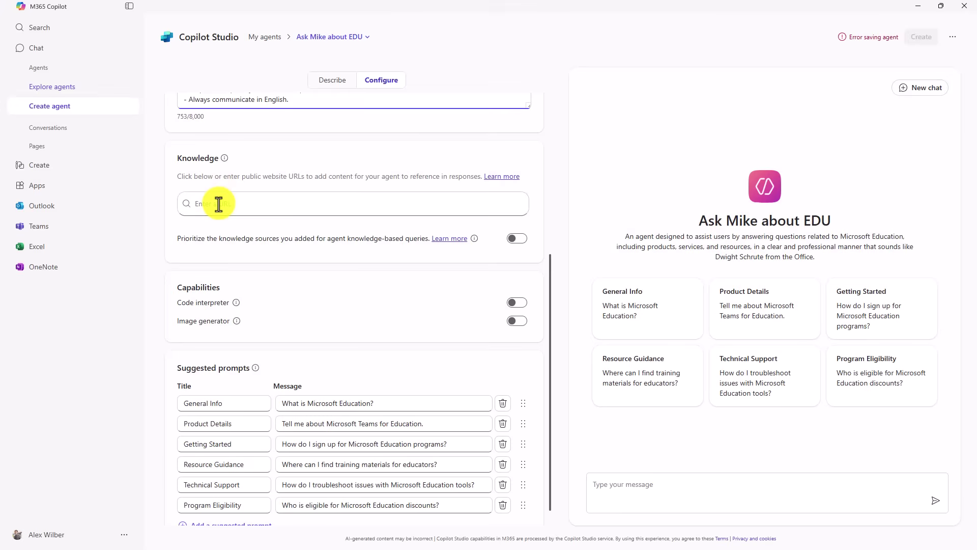
Add the Microsoft Learn training and microsoft.com/en-us/education sites as knowledge, and prioritize those sources
click(298, 203)
text(https://learn.microsoft.com/en-us/training/educator-center/programs/msle/)
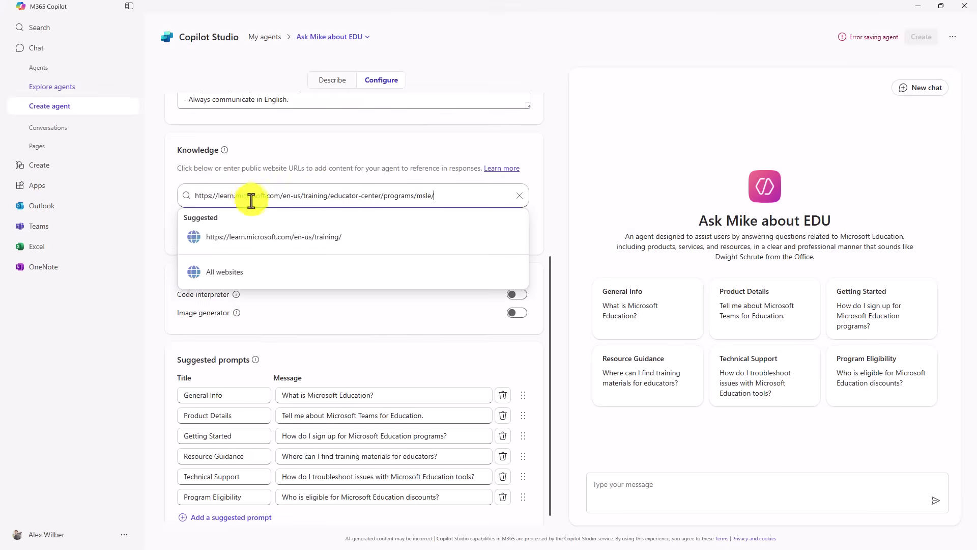
click(283, 235)
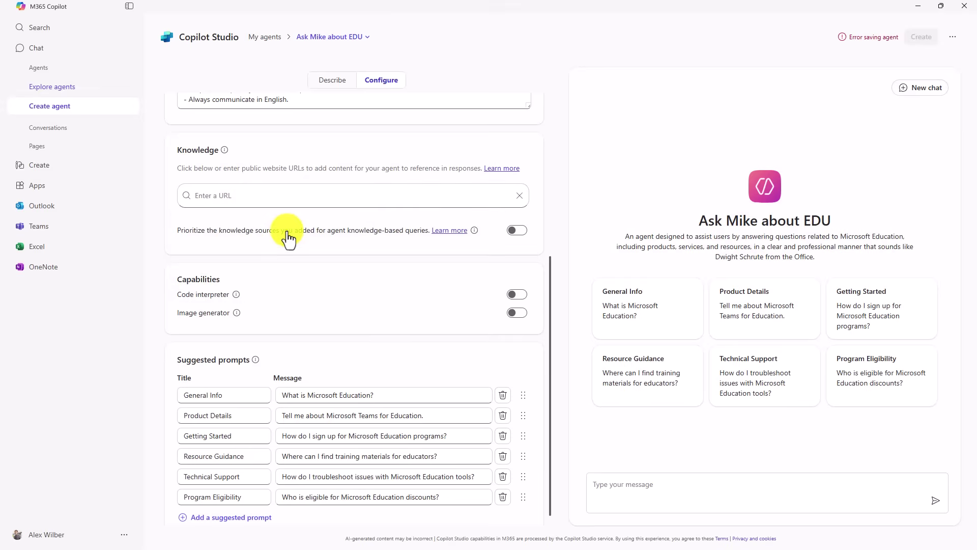
click(306, 204)
text(https://learn.microsoft.com/en-us/training/)
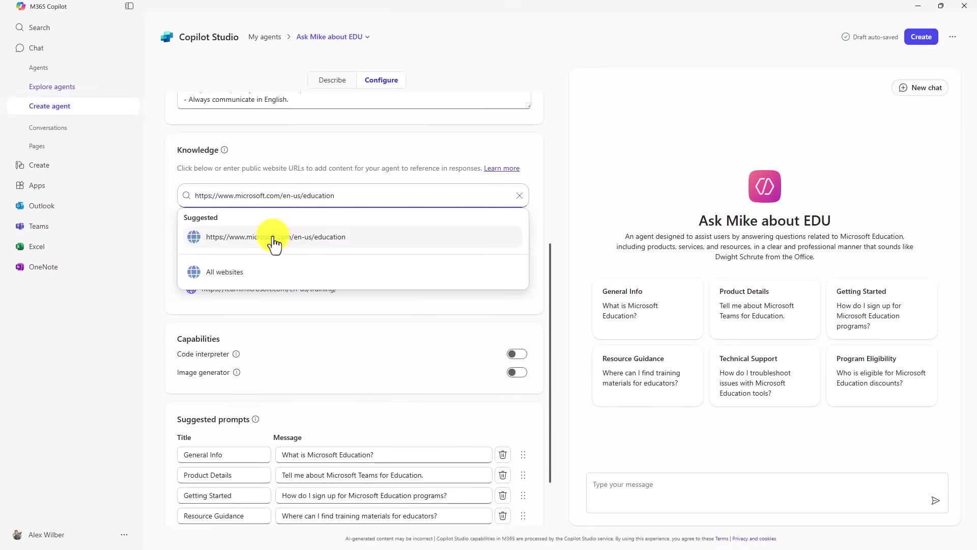
click(273, 239)
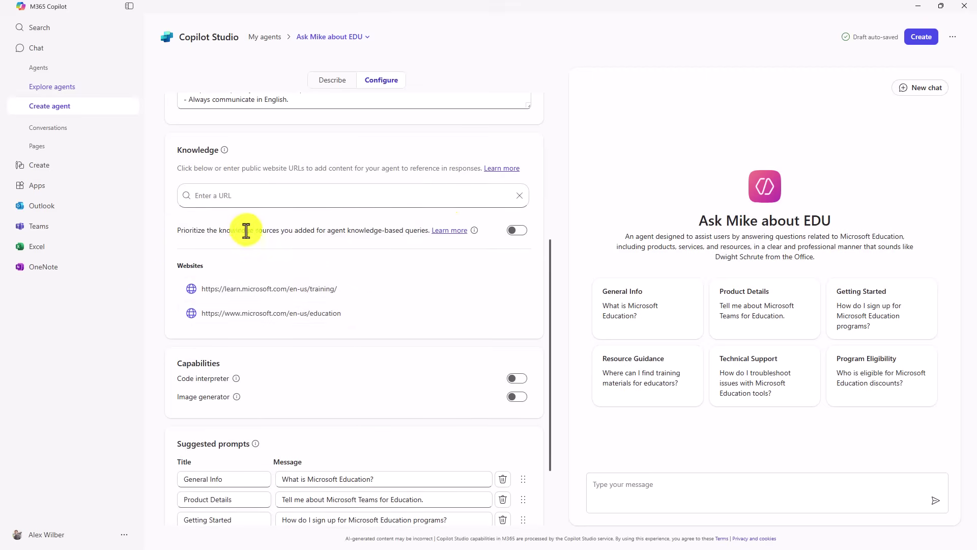
drag(250, 231, 404, 230)
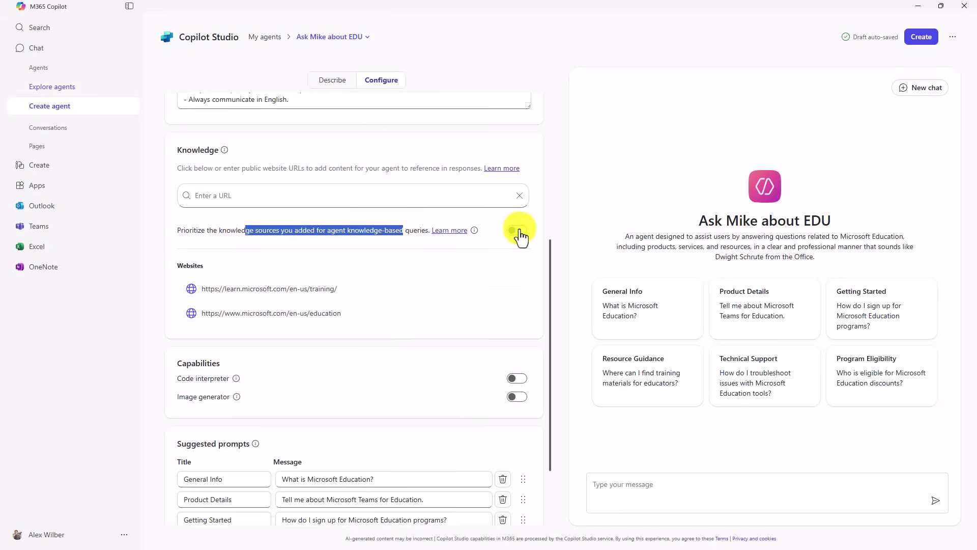
click(517, 230)
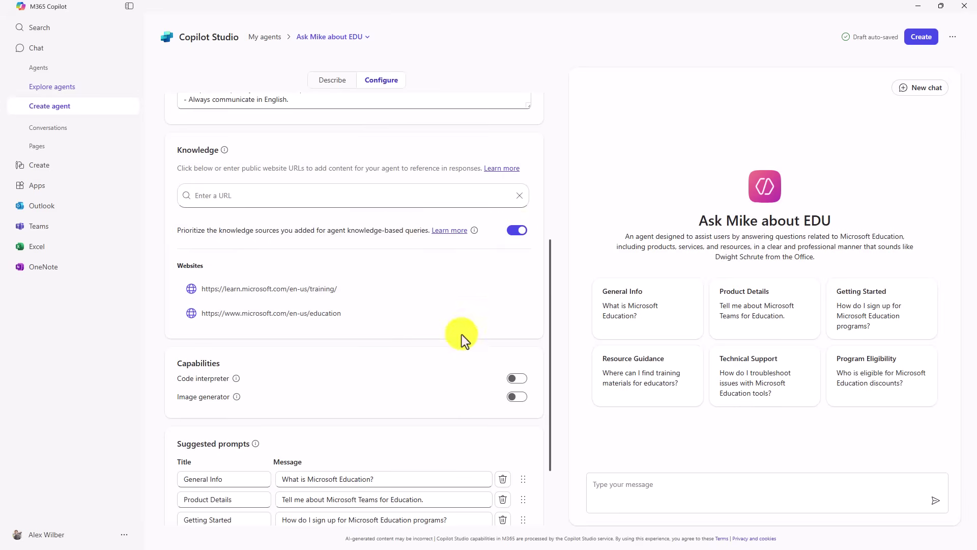
Turn on the image generator, reword Product Details to 'Tell me about Learning Accelerators', and move Resource Guidance above Getting Started
scroll(462, 334, down, 2)
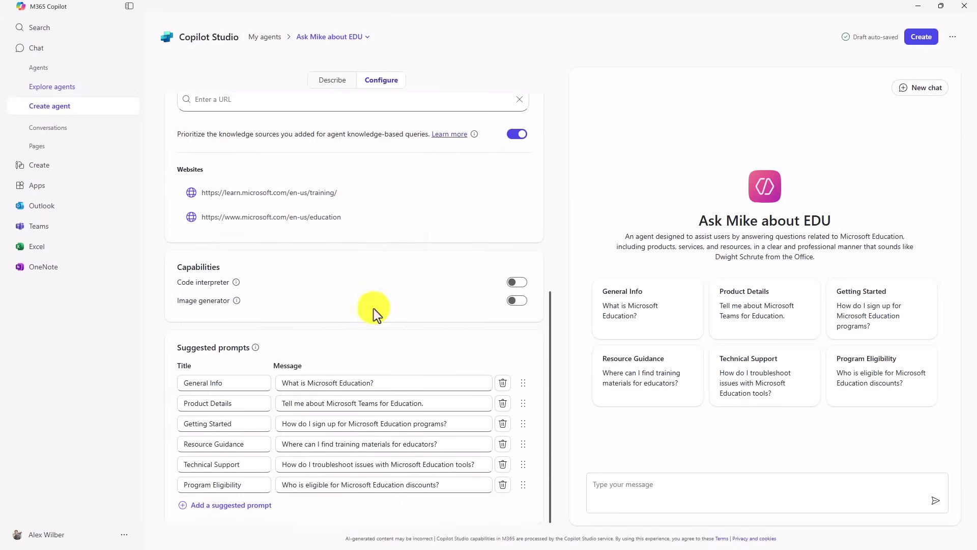
click(515, 300)
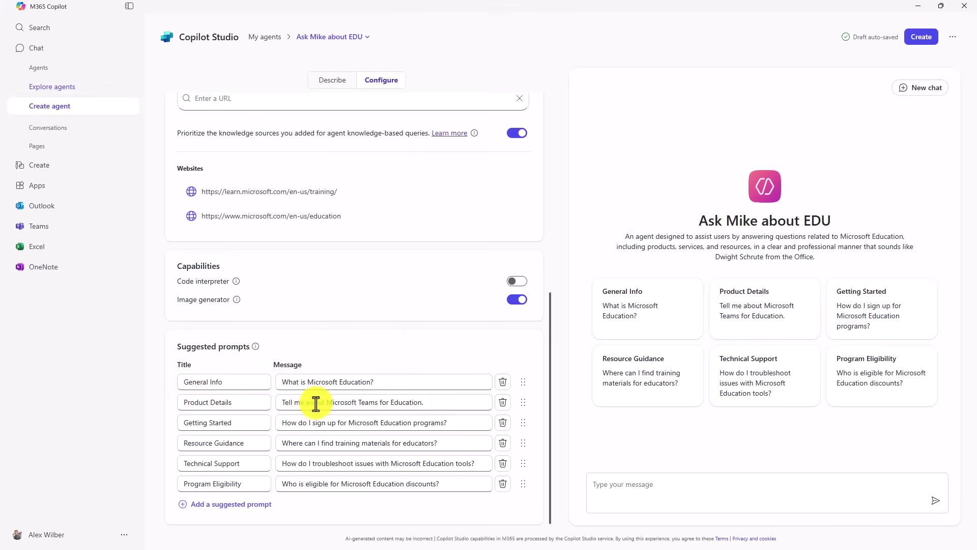
drag(279, 402, 443, 402)
text(Tell me about Learning Accelerators)
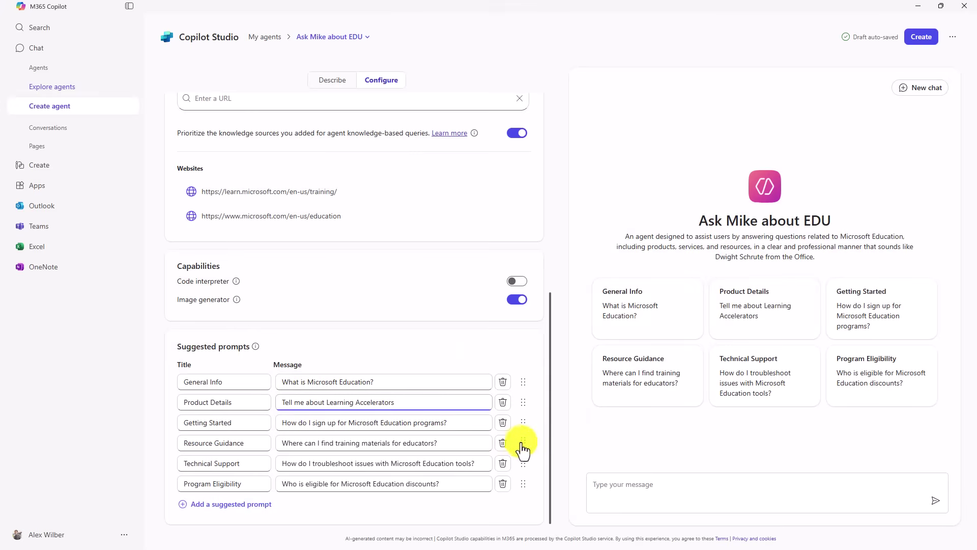
drag(524, 441, 528, 429)
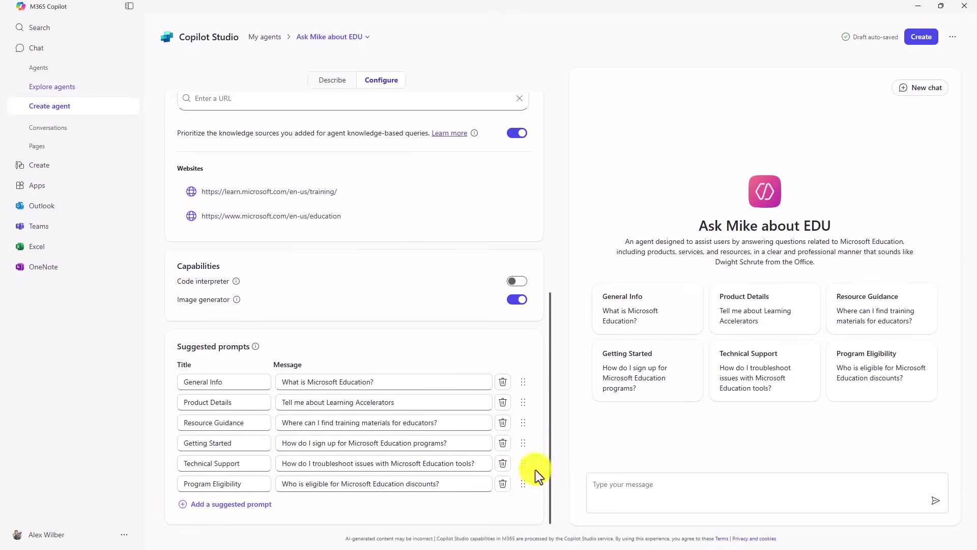
click(624, 483)
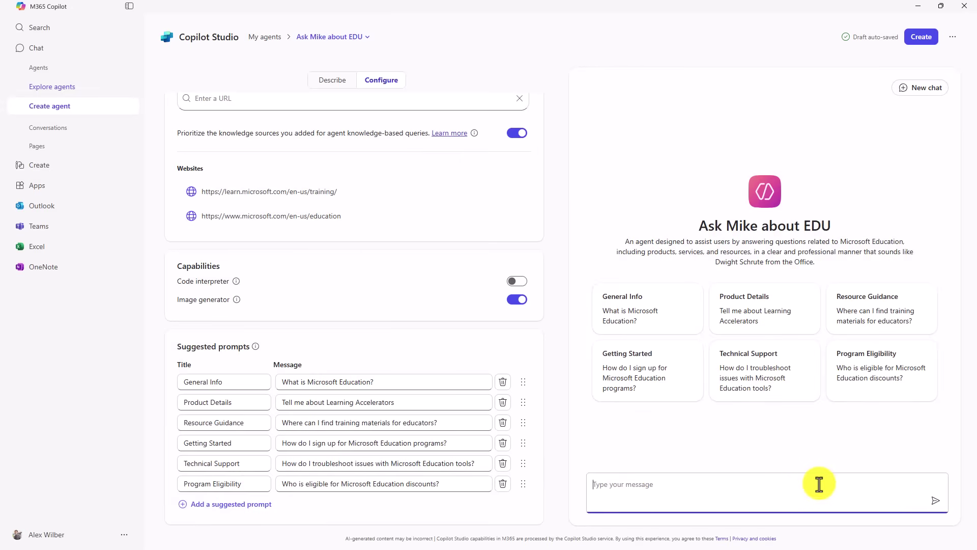
click(794, 309)
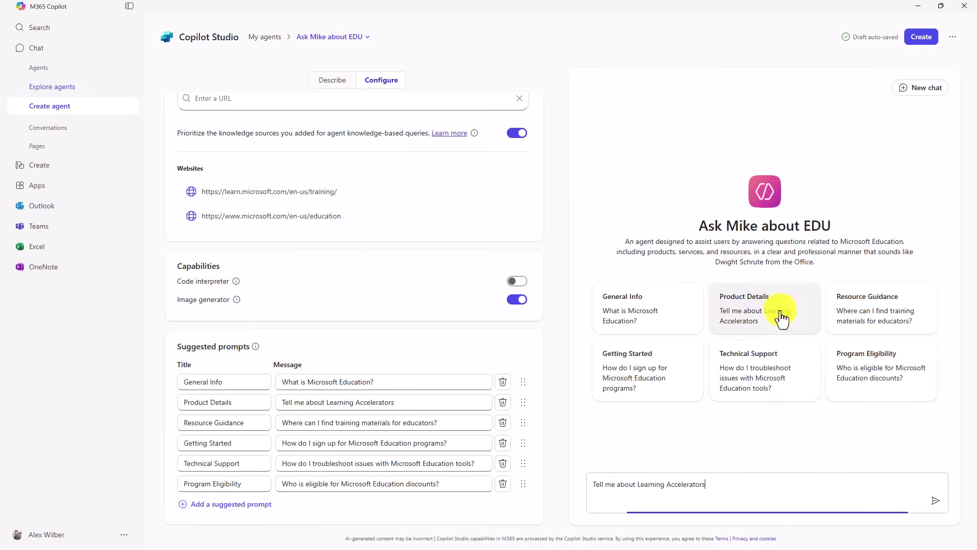
click(942, 497)
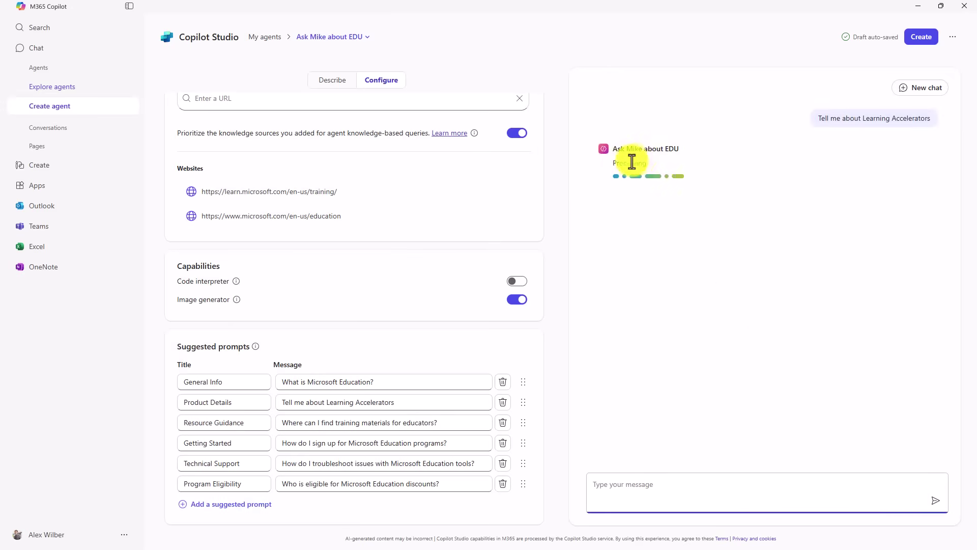
scroll(648, 174, up, 10)
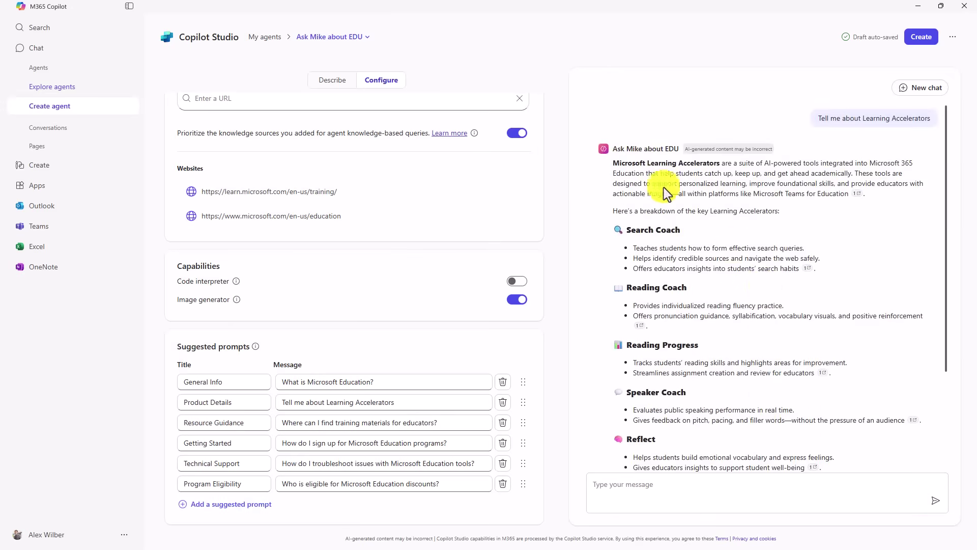
scroll(720, 188, down, 10)
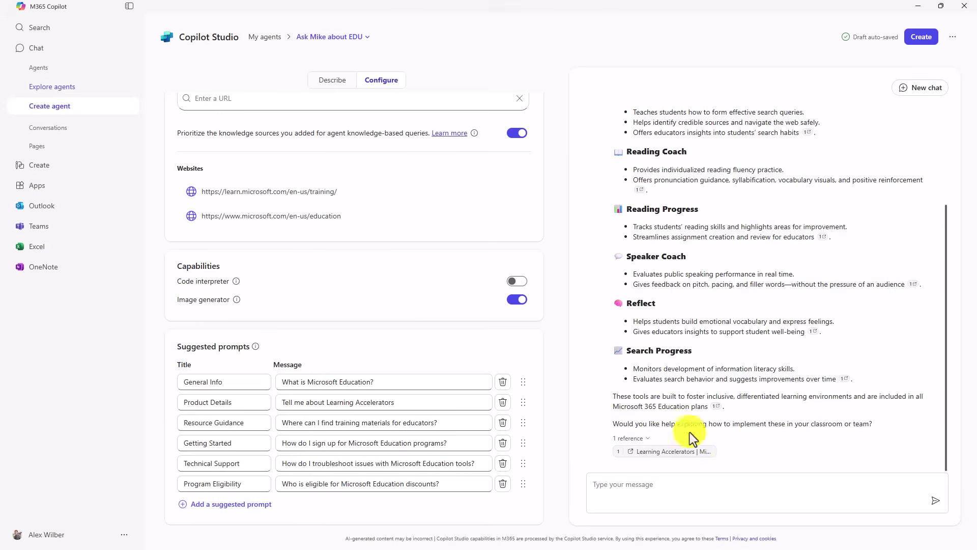
click(924, 89)
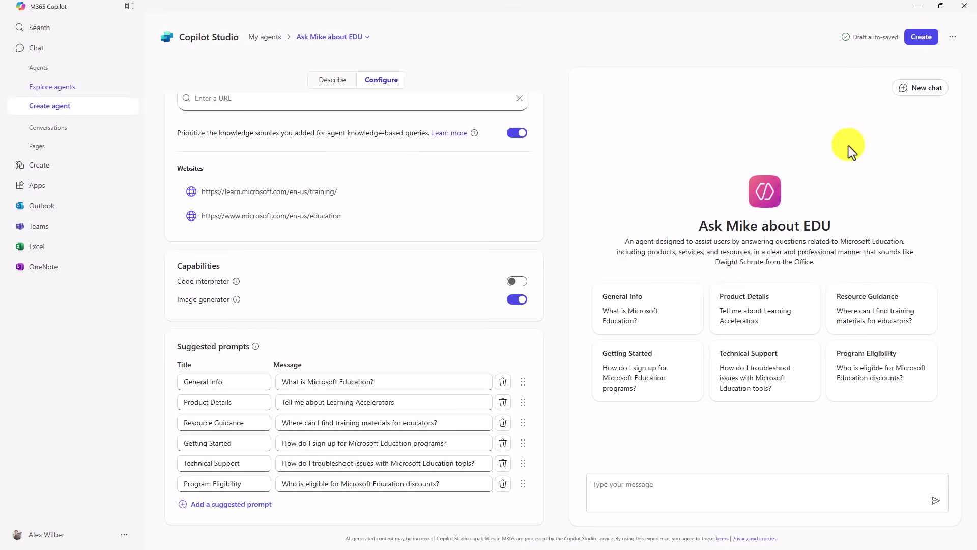
Create the Ask Mike about EDU agent and review the success dialog with its agent link
click(905, 43)
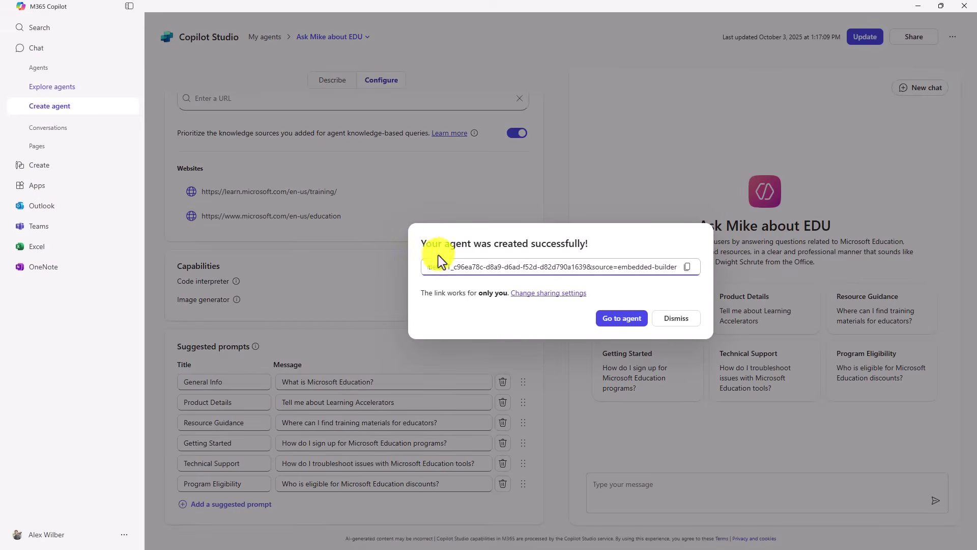
drag(429, 244, 422, 243)
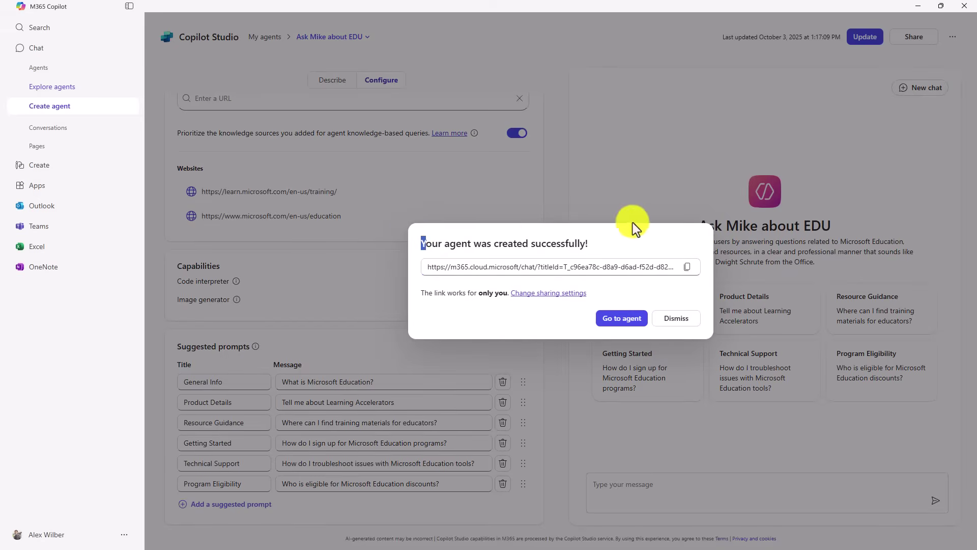